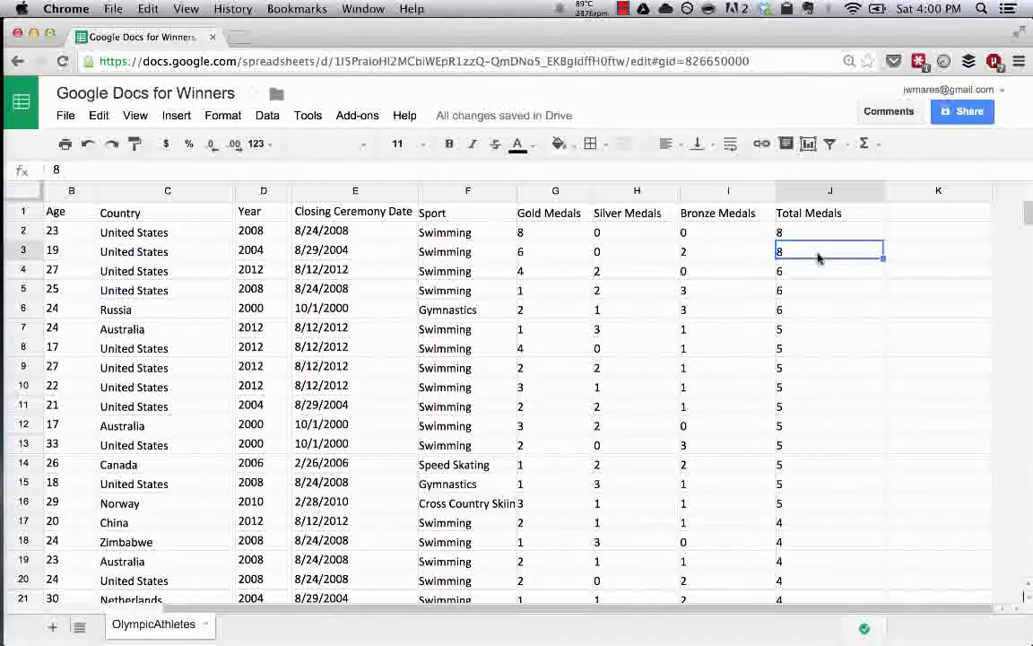
Cut the total medals value from cell J3 and paste it into cell K3.
right_click(818, 257)
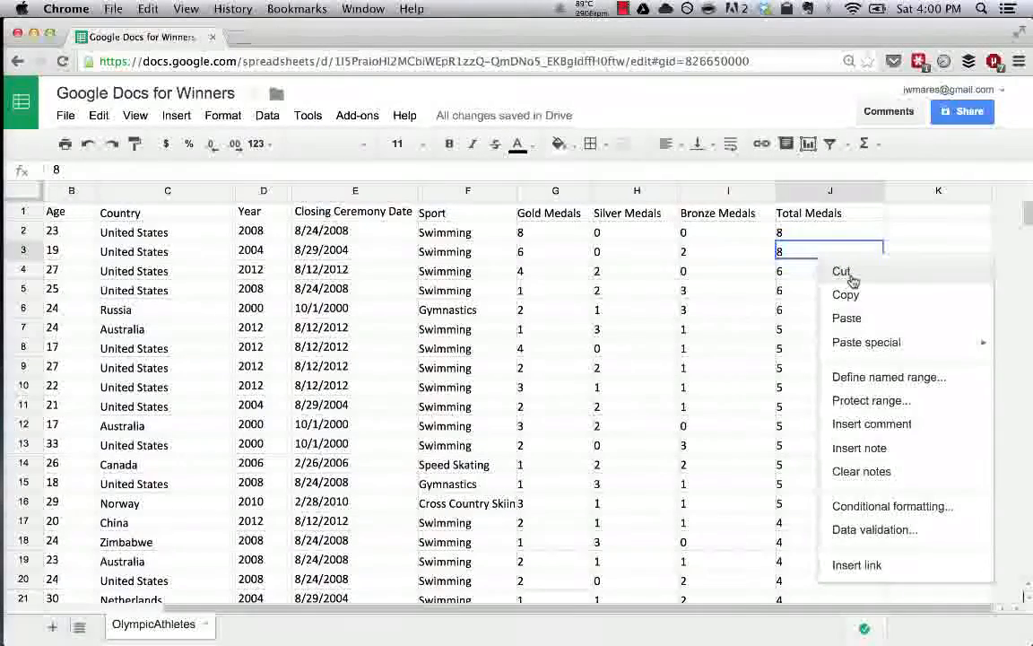
left_click(850, 274)
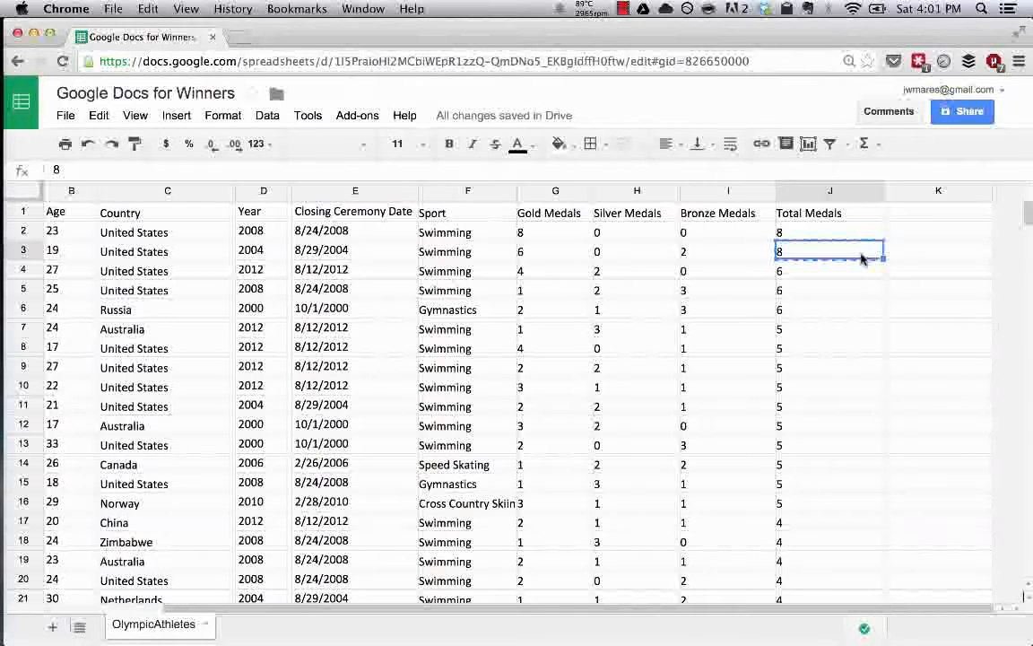
key("Right")
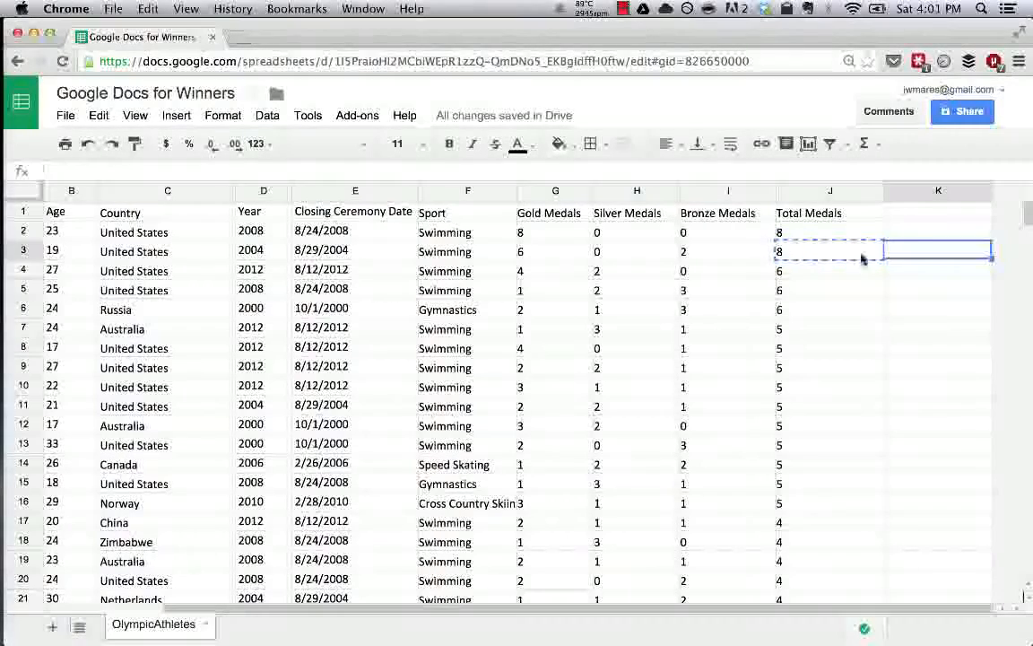
right_click(944, 251)
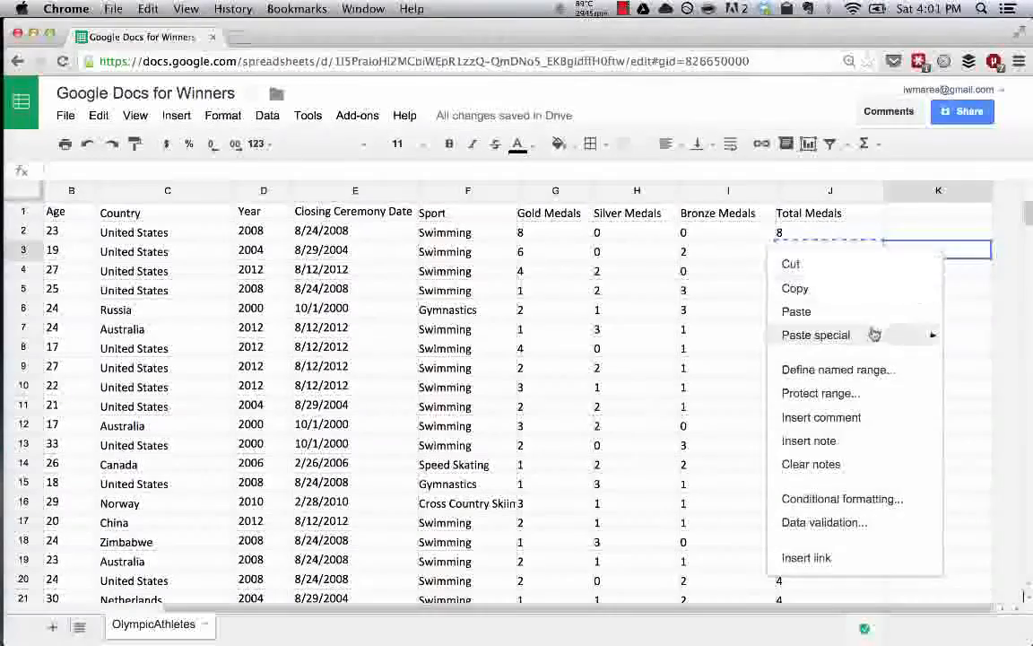
left_click(797, 311)
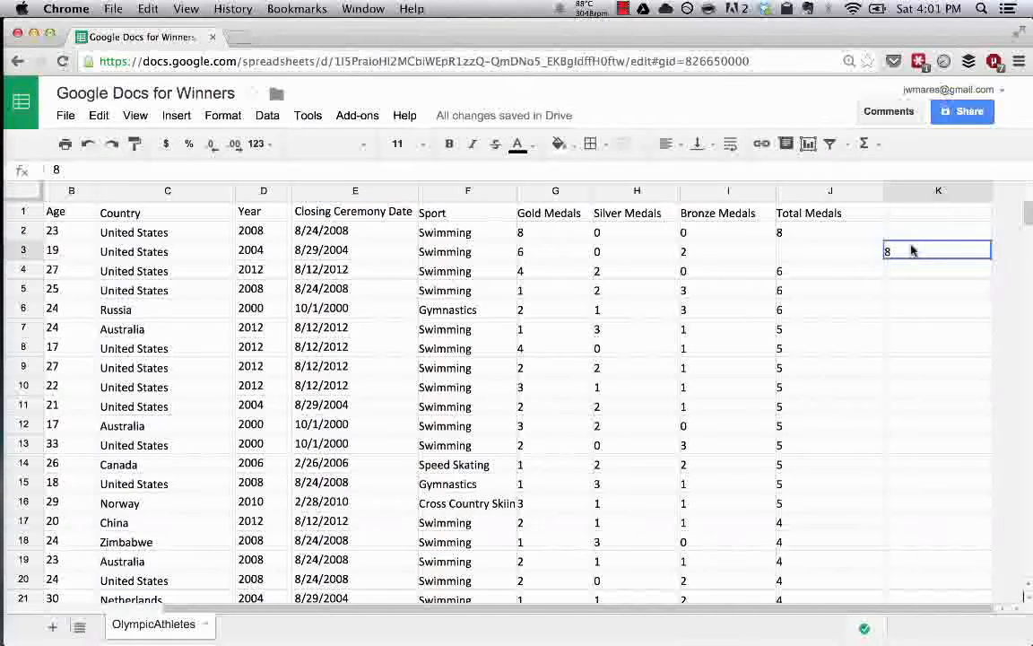
Copy the value from cell K3 and paste it back into cell J3.
mouse_move(888, 251)
left_mouse_down()
mouse_move(851, 257)
mouse_move(902, 254)
left_mouse_up()
right_click(902, 253)
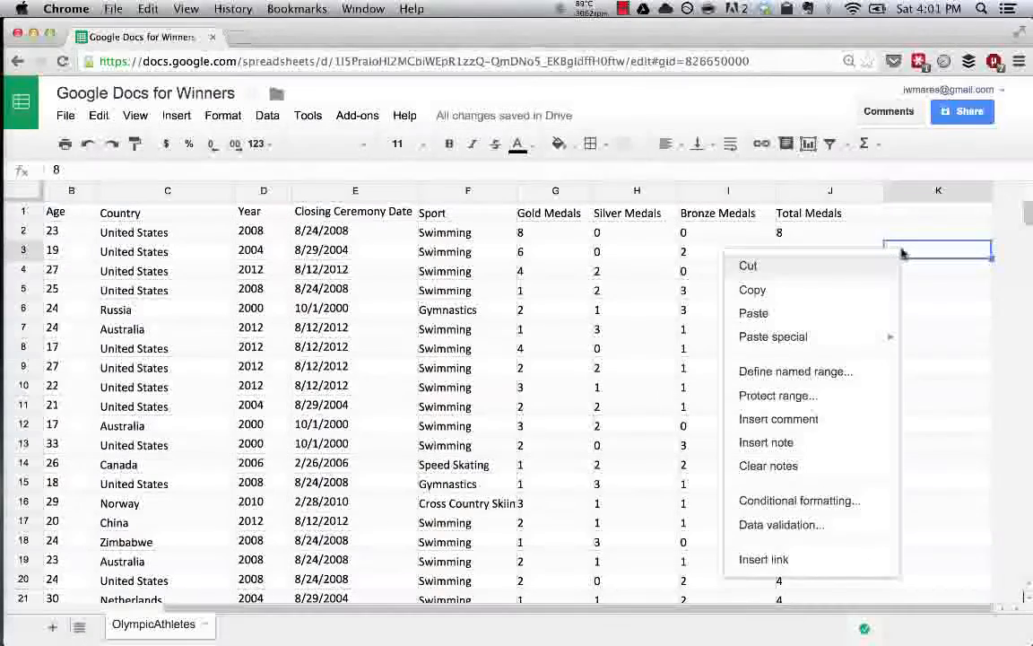
left_click(849, 293)
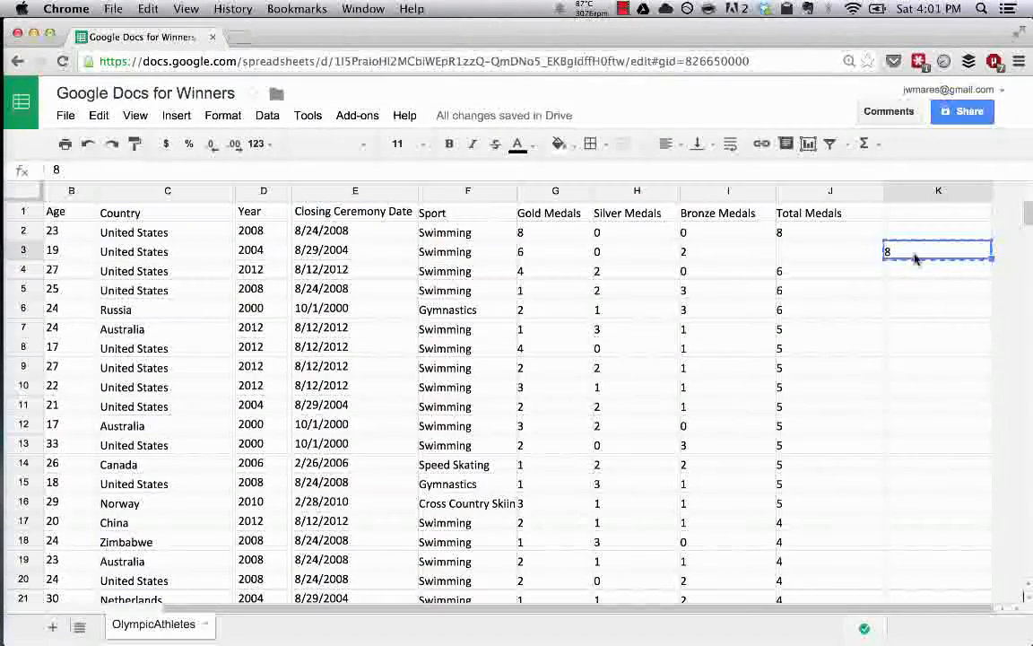
left_click(821, 256)
right_click(820, 258)
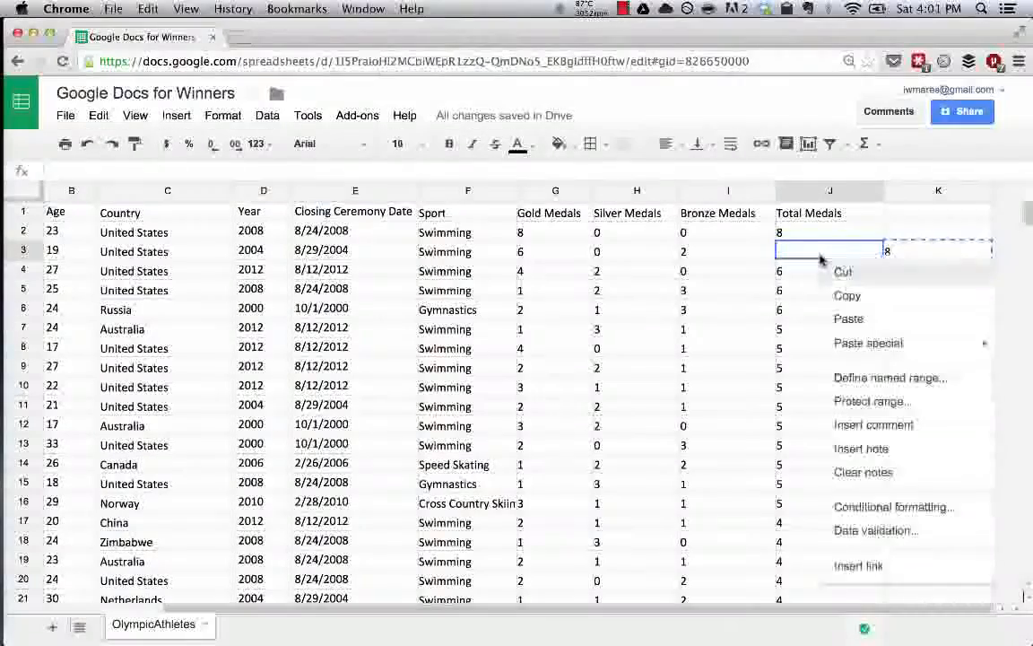
left_click(848, 318)
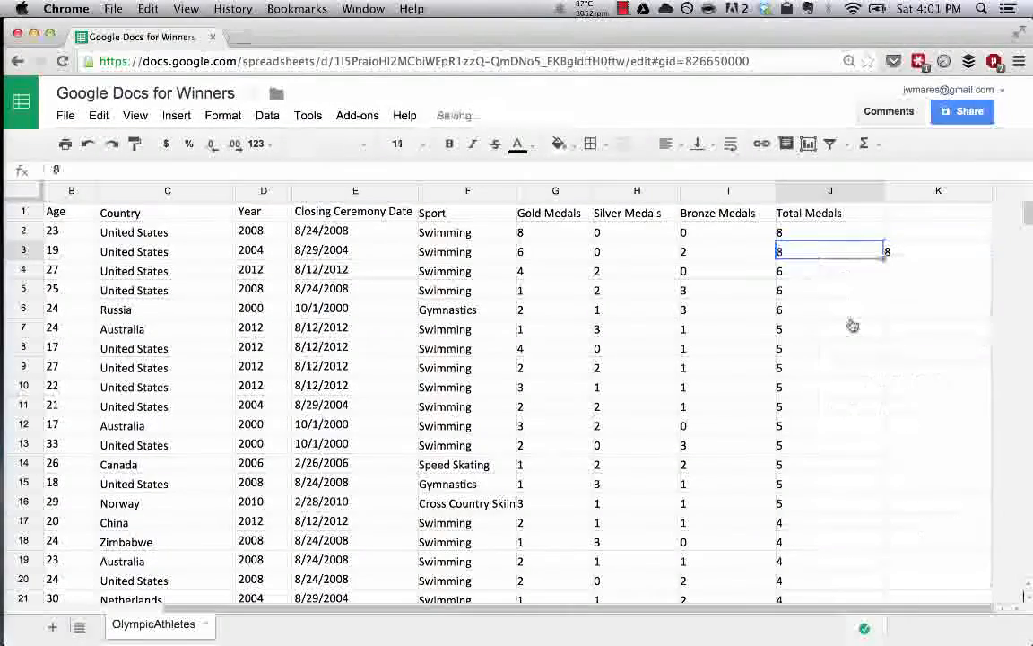
Copy cell J3 into the range K4:K19, and undo the paste.
left_click(913, 260)
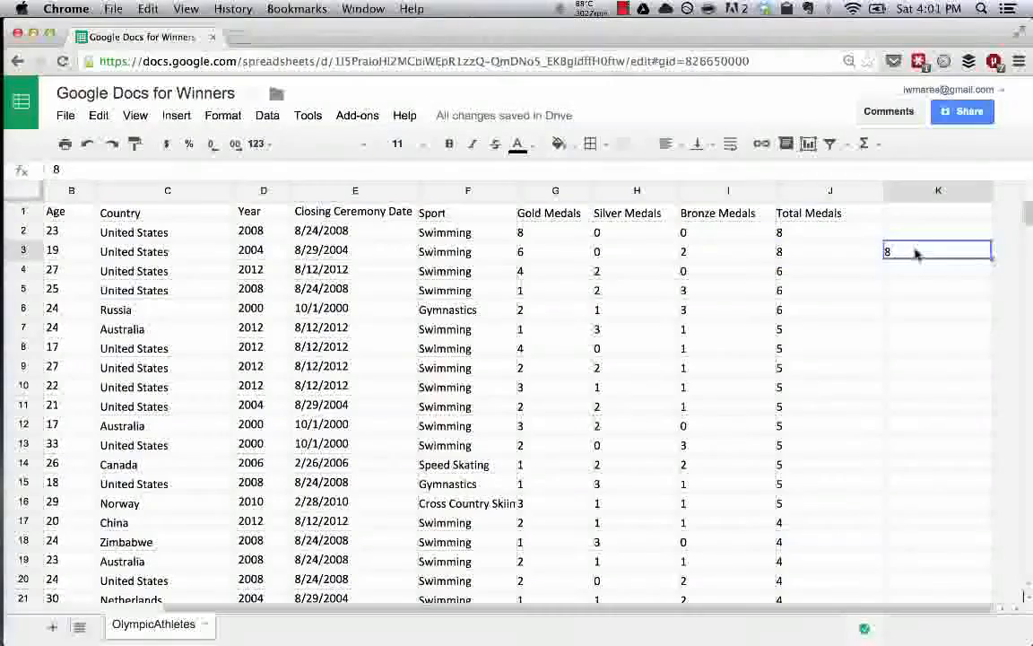
key("Left")
key("super+c")
left_click_drag(921, 274, 897, 558)
key("super+v")
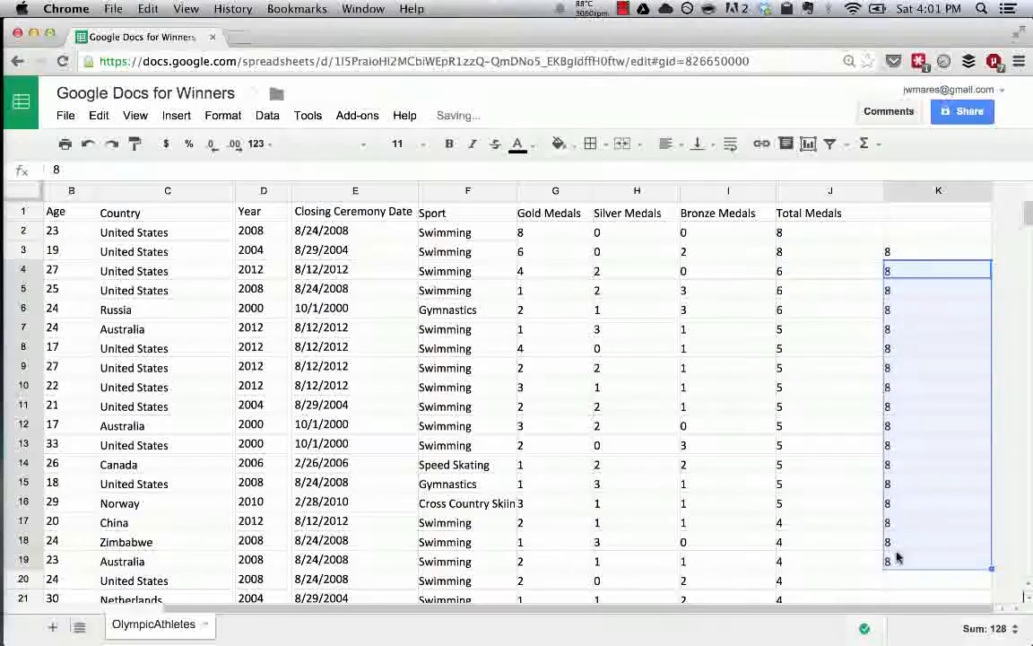
key("super+z")
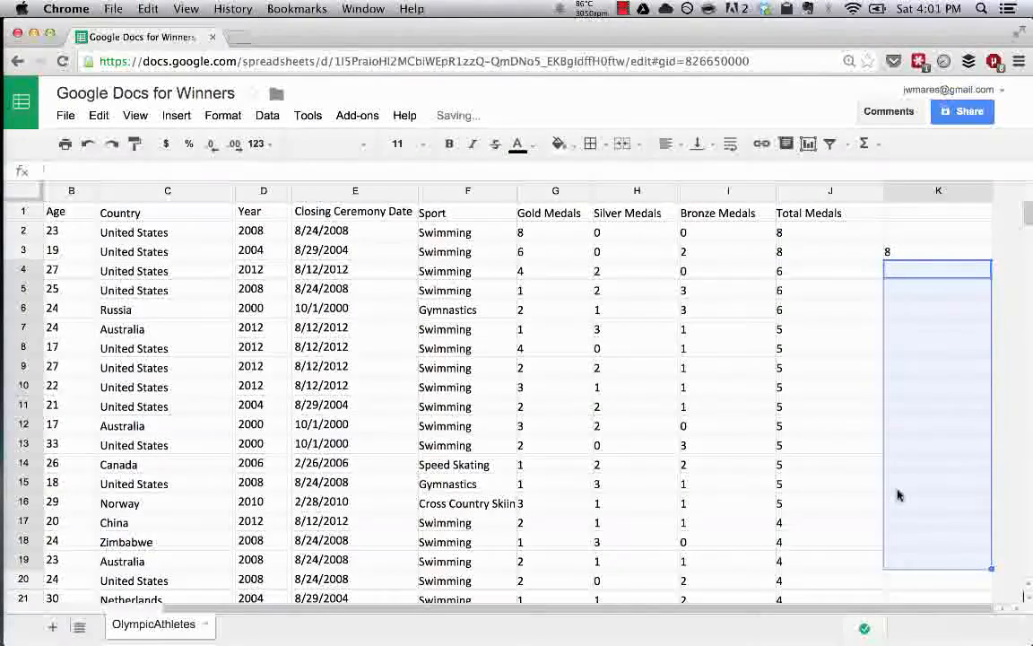
Copy the total in cell J3 and paste it into the range K4:K16.
left_click(832, 260)
right_click(840, 255)
left_click(859, 283)
left_click_drag(927, 272, 928, 511)
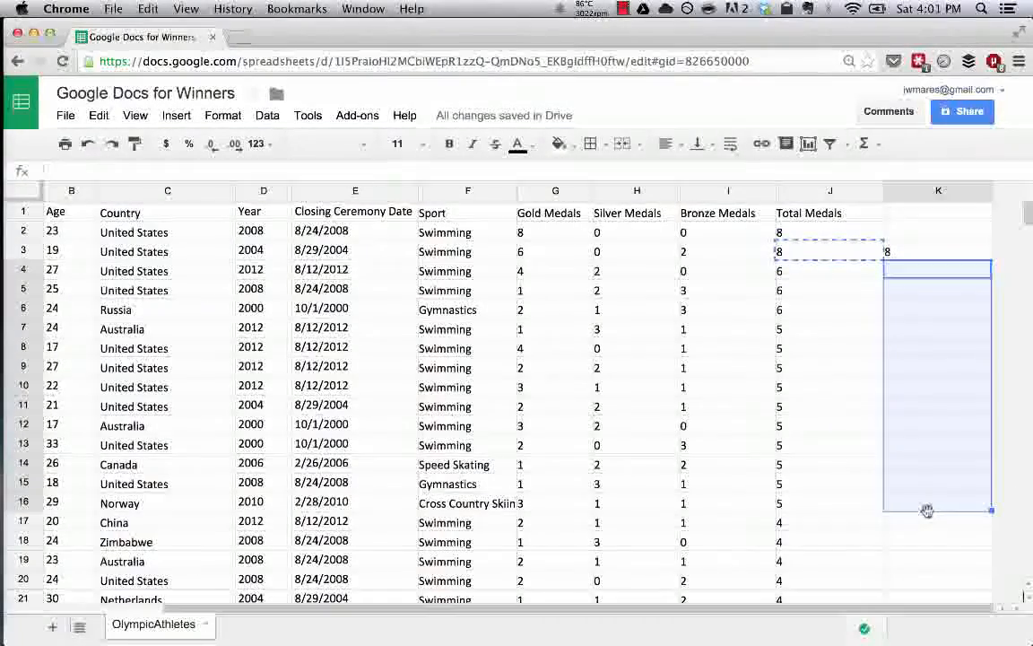
right_click(939, 450)
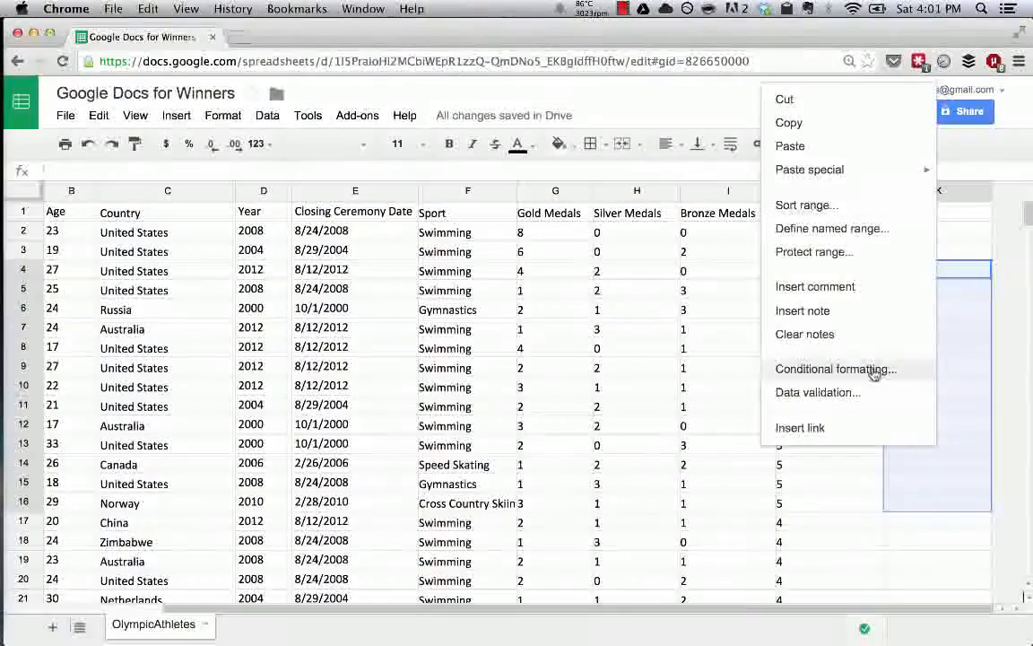
left_click(824, 146)
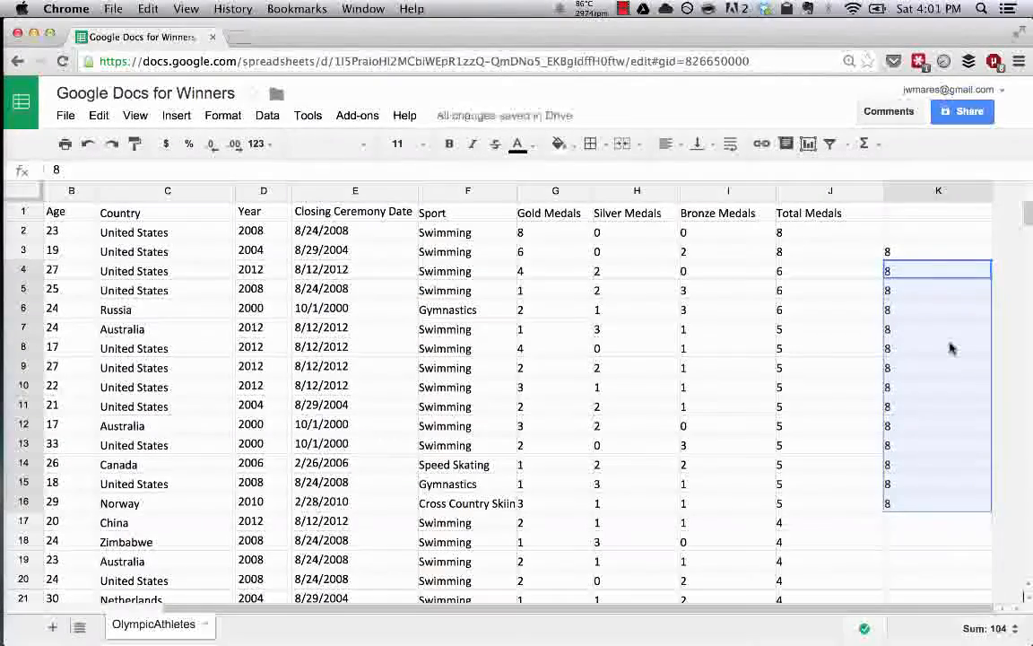
Delete the copied values from the range K3:K16.
left_click(892, 251)
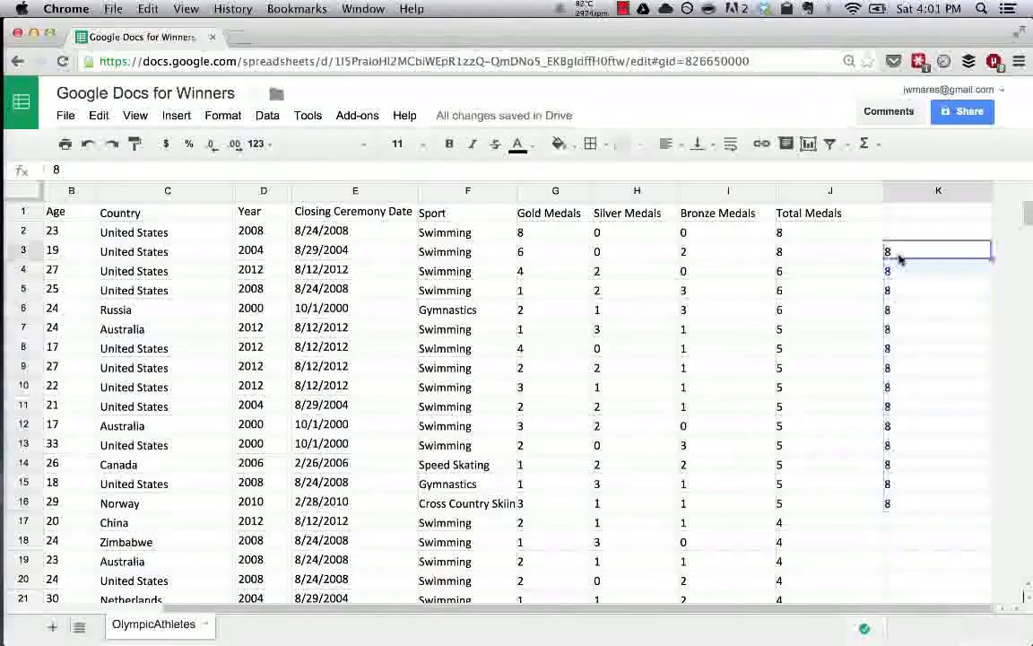
left_click(901, 501)
left_click(901, 258, "shift")
key("Delete")
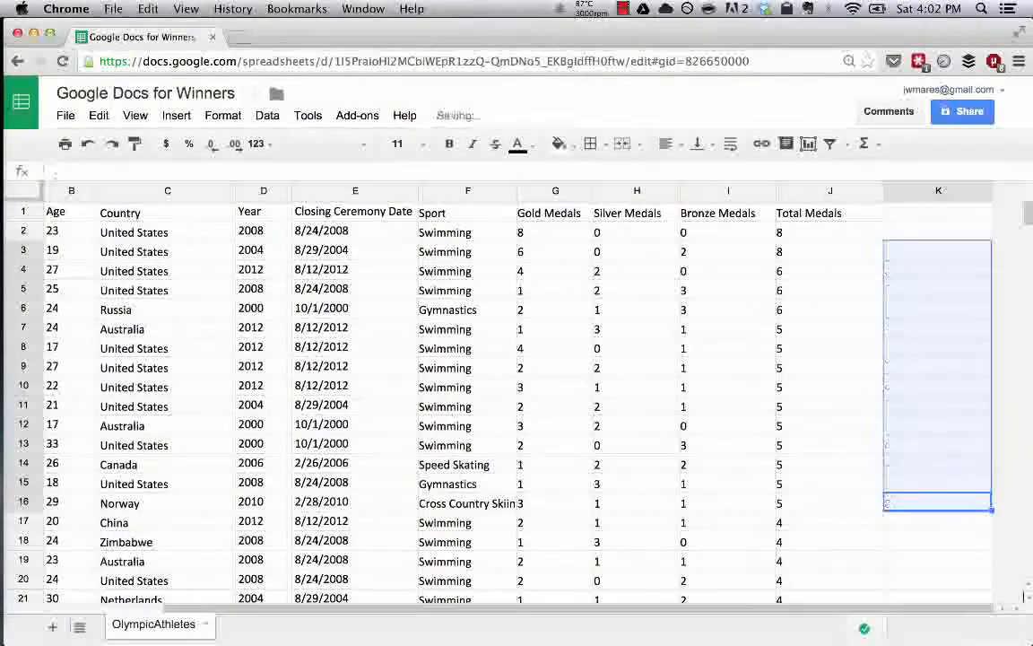
Insert one empty column to the left of column K.
left_click(850, 314)
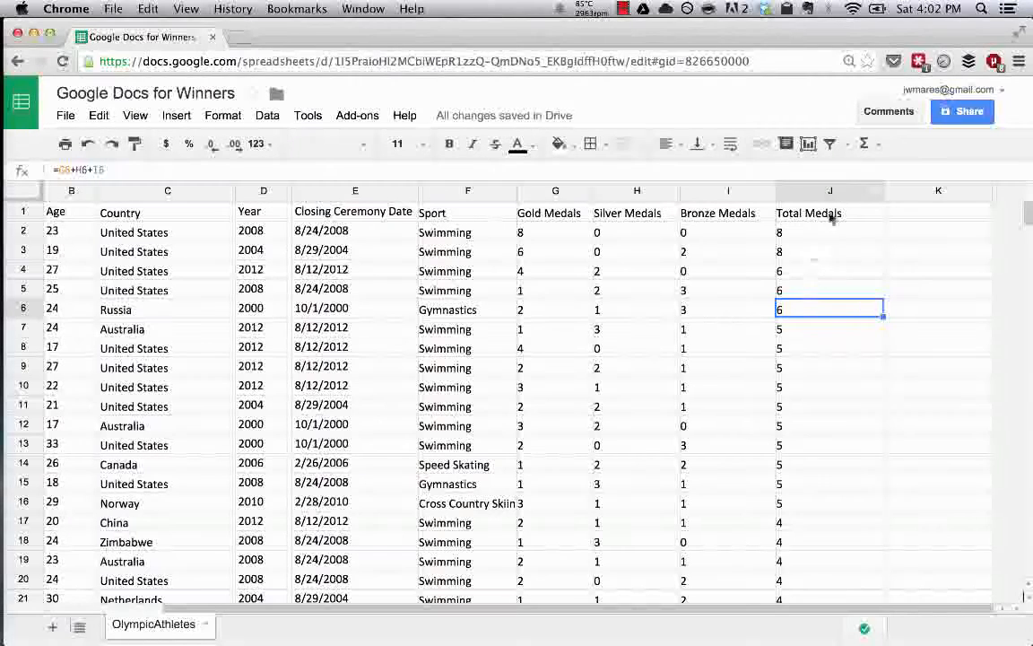
left_click(914, 193)
right_click(913, 192)
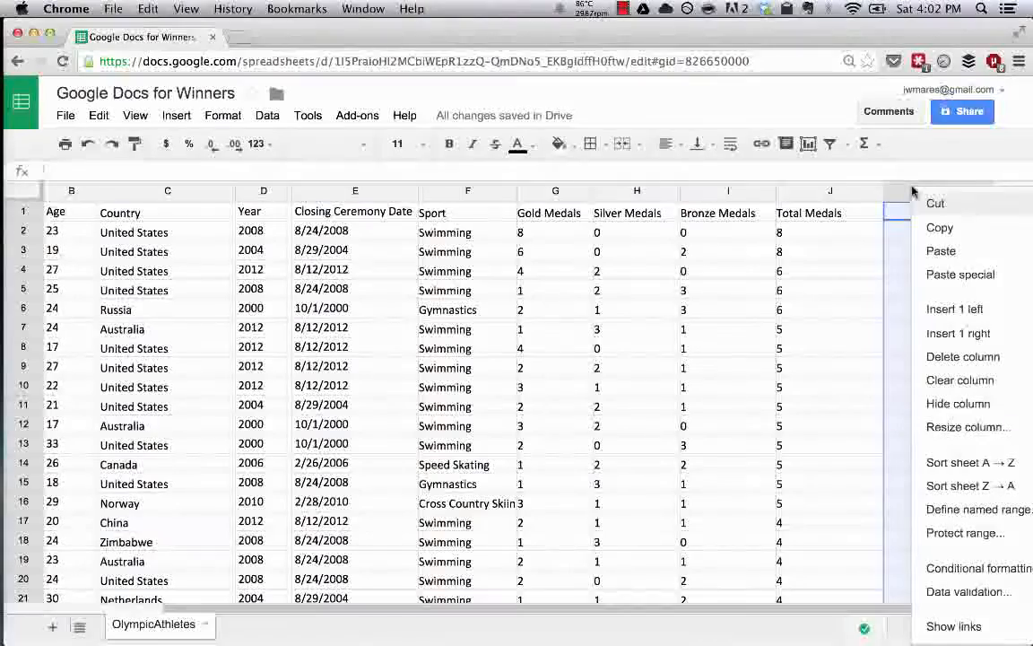
left_click(954, 310)
scroll(953, 314, "right", 5)
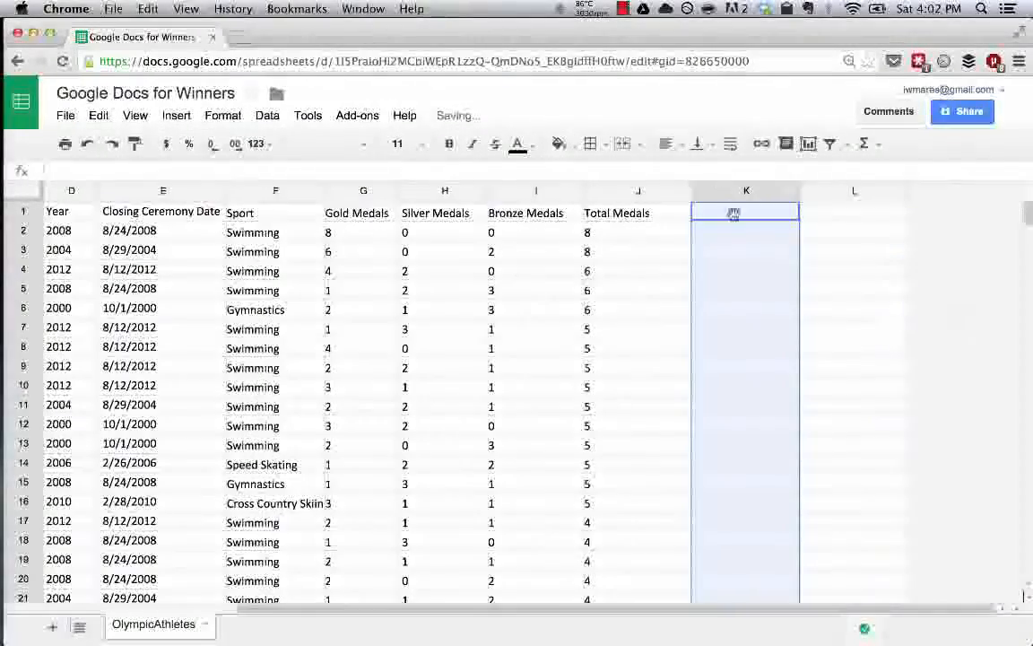
Insert one empty column to the right of column K and delete column K.
right_click(738, 191)
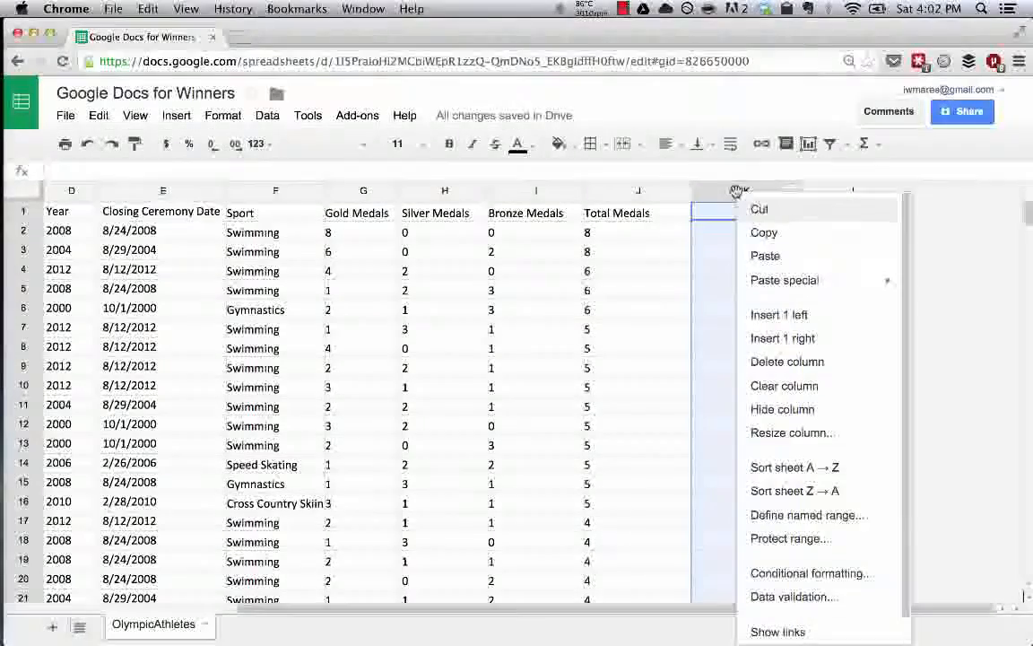
left_click(774, 340)
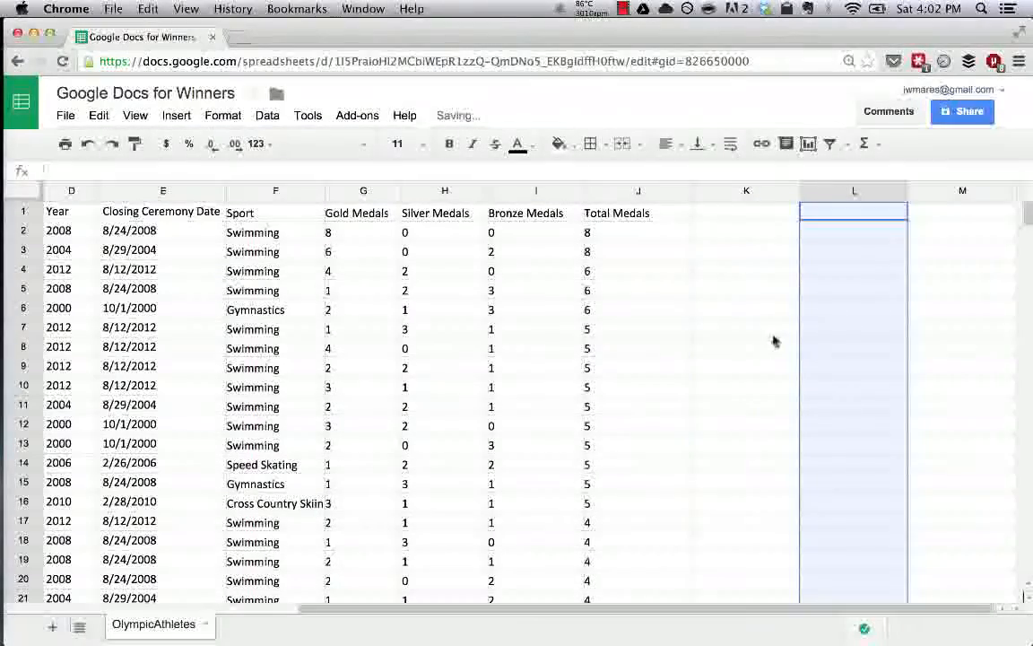
right_click(748, 190)
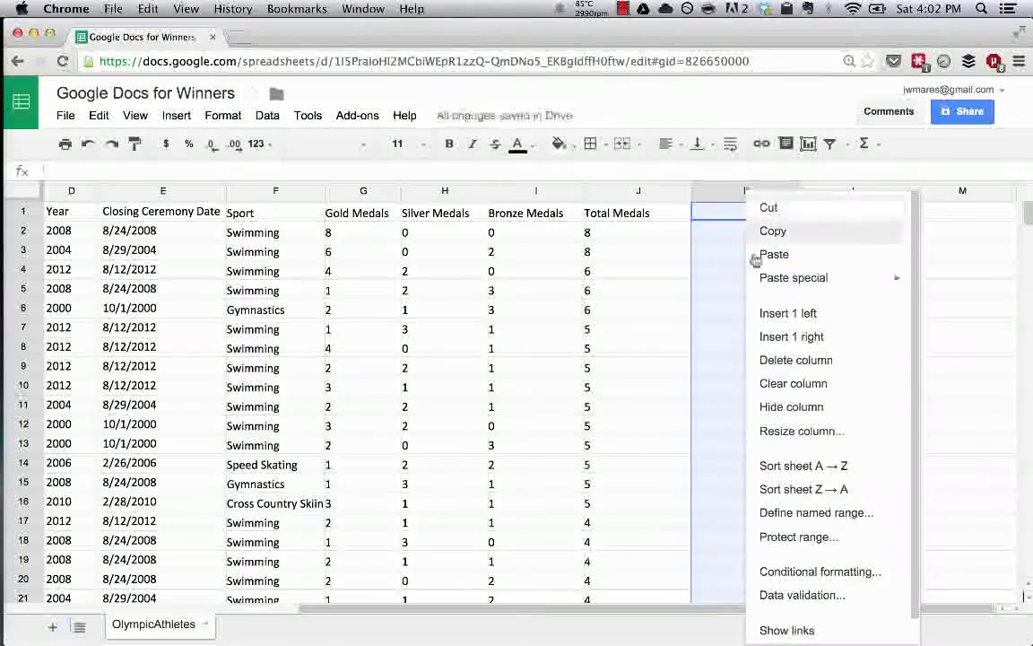
left_click(785, 361)
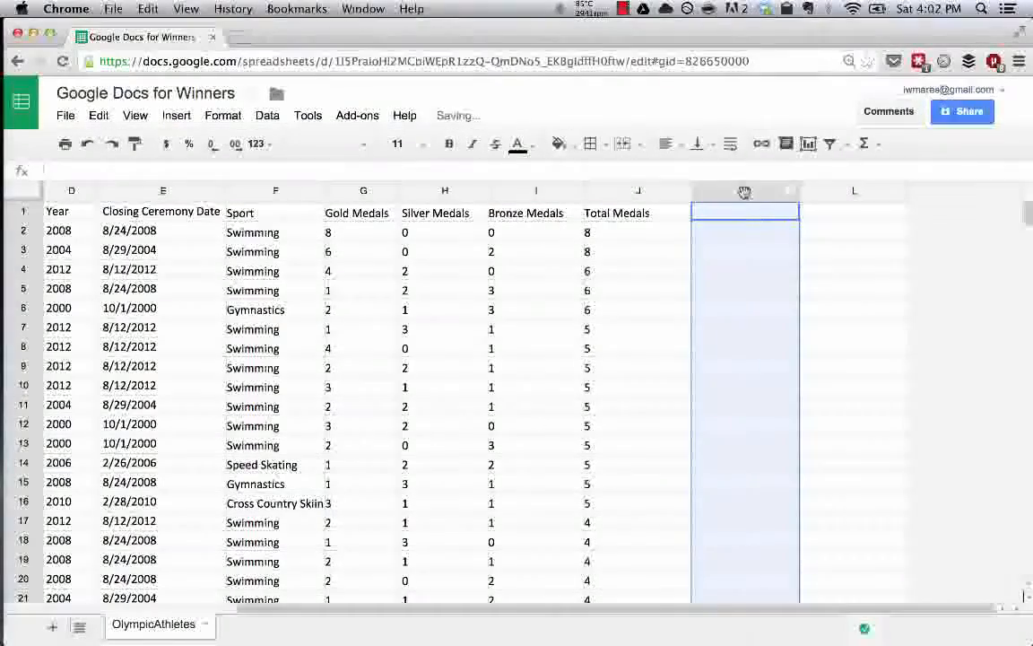
Hide column K and unhide it again.
right_click(743, 191)
left_click(770, 410)
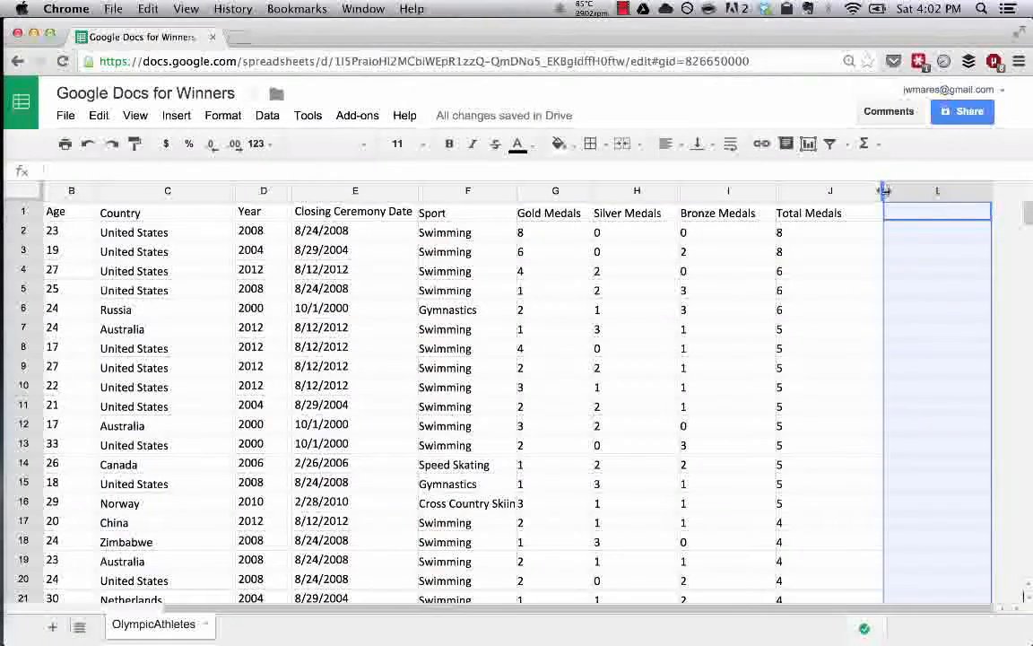
left_click(878, 194)
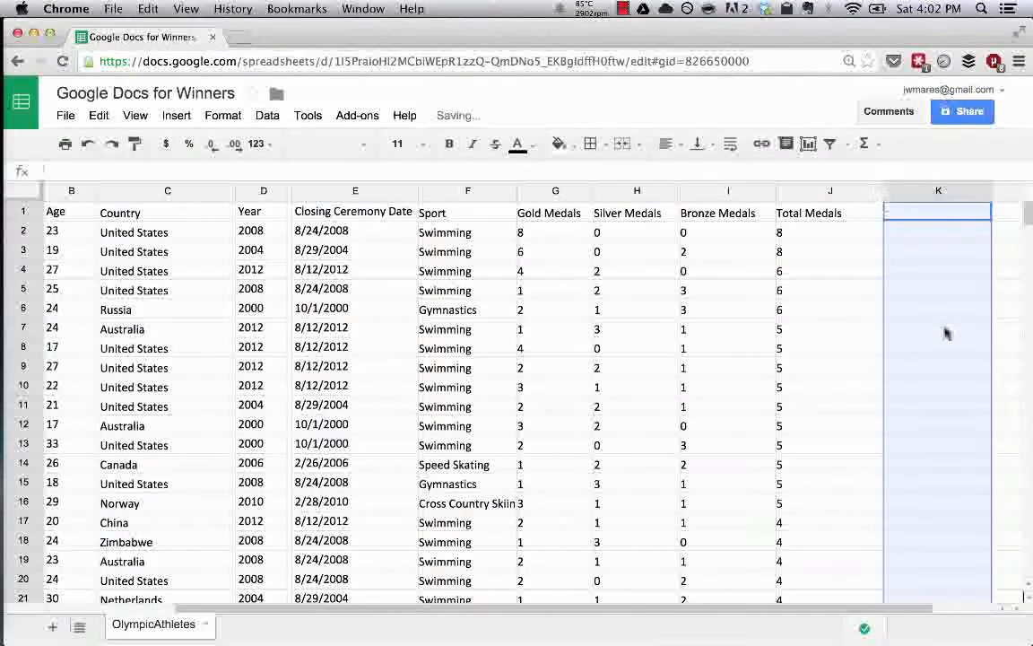
scroll(946, 334, "right", 4)
right_click(734, 192)
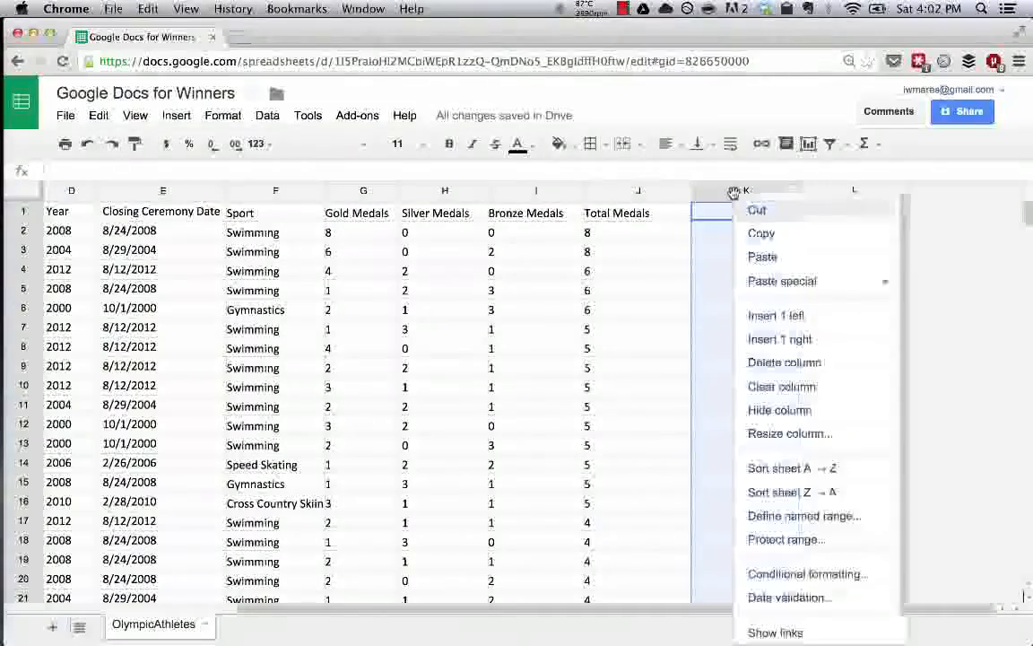
scroll(795, 475, "down", 1)
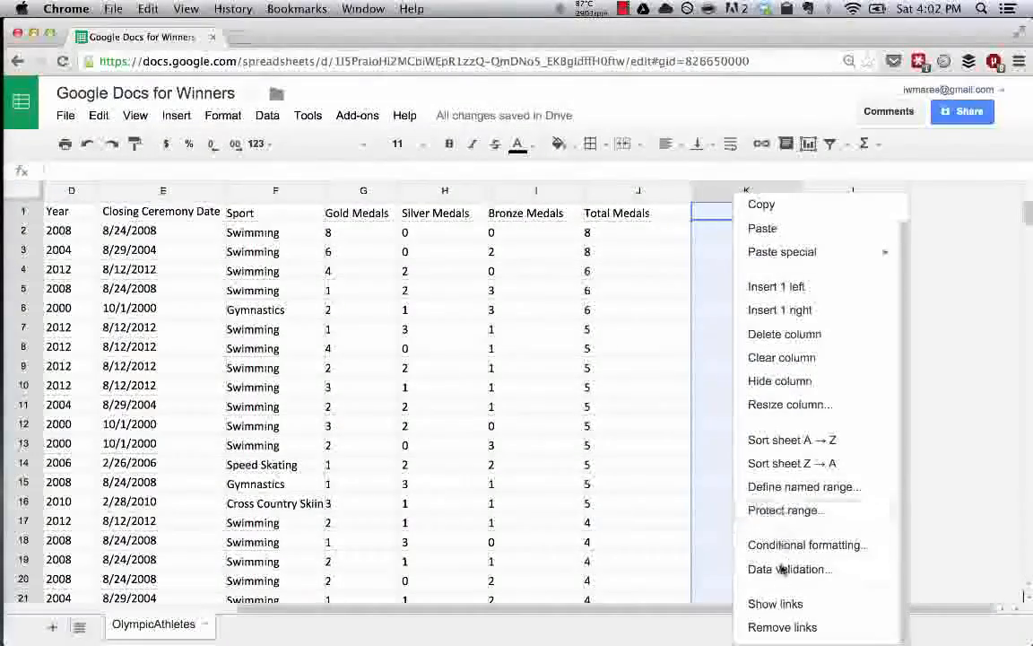
scroll(799, 480, "up", 1)
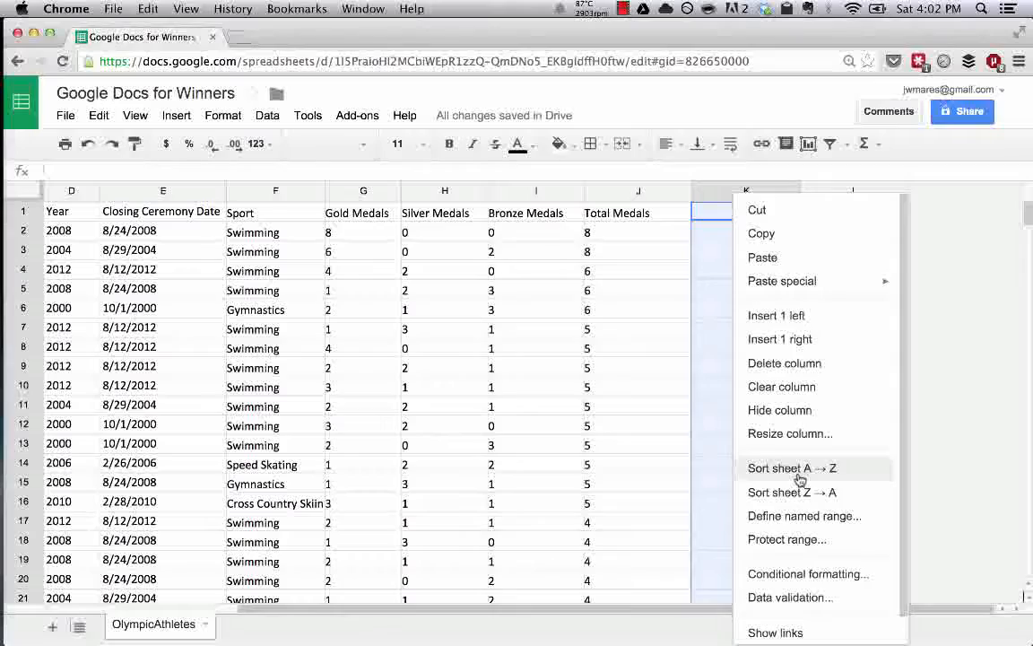
left_click(630, 112)
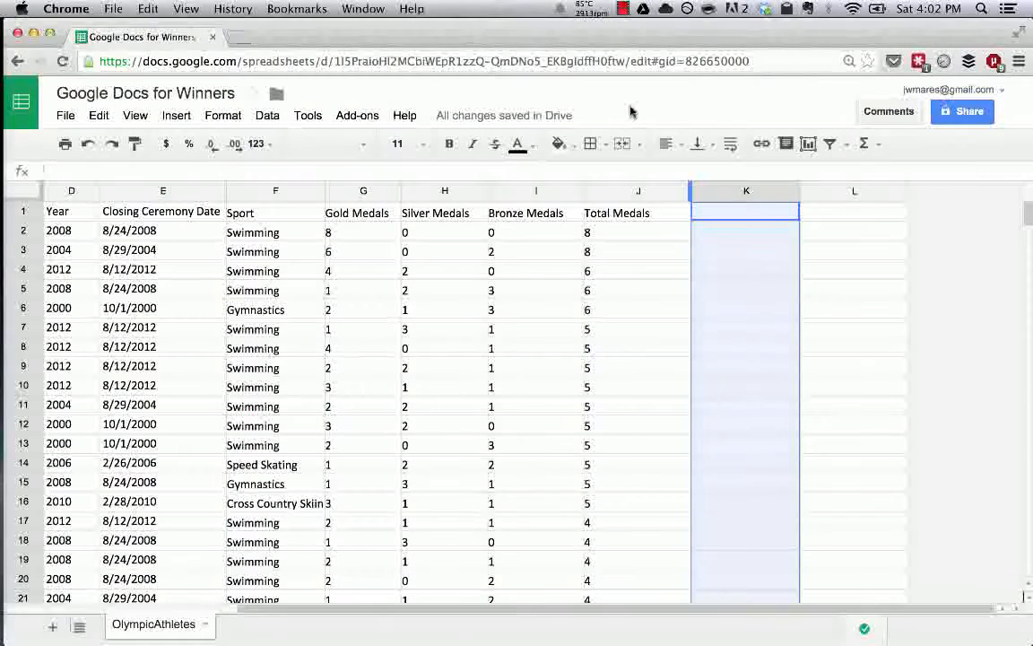
Insert one empty row above row 4 and delete that new row.
left_click(27, 270)
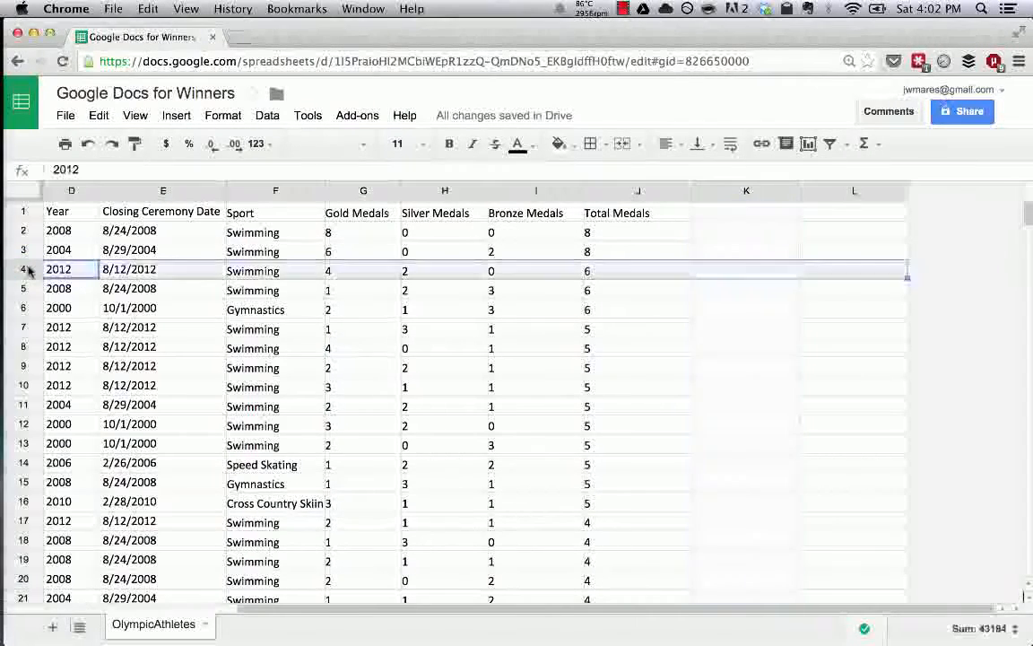
right_click(27, 270)
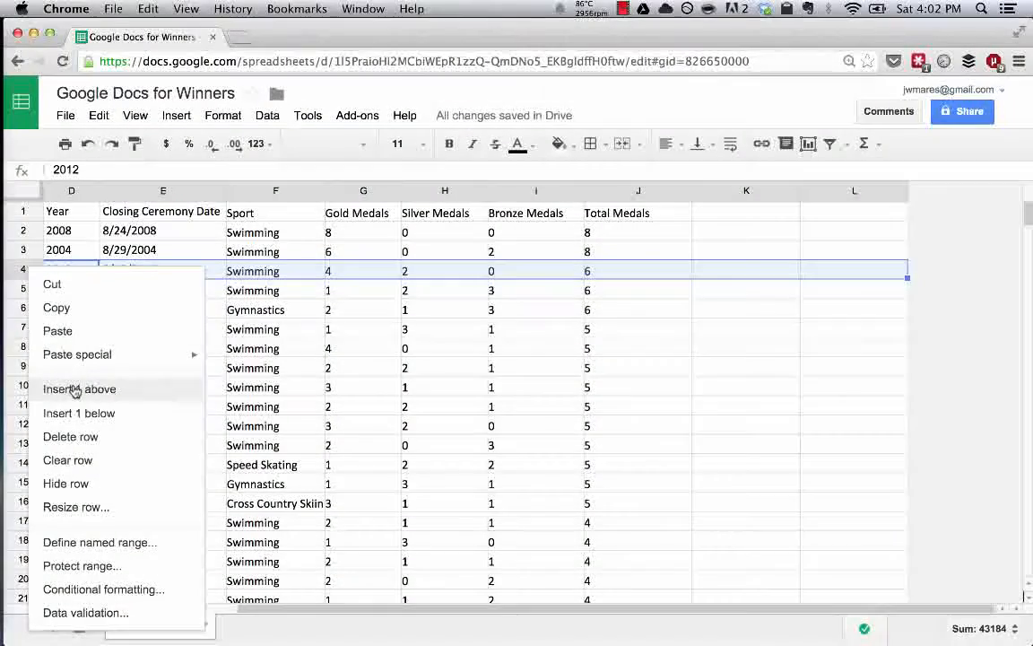
left_click(74, 390)
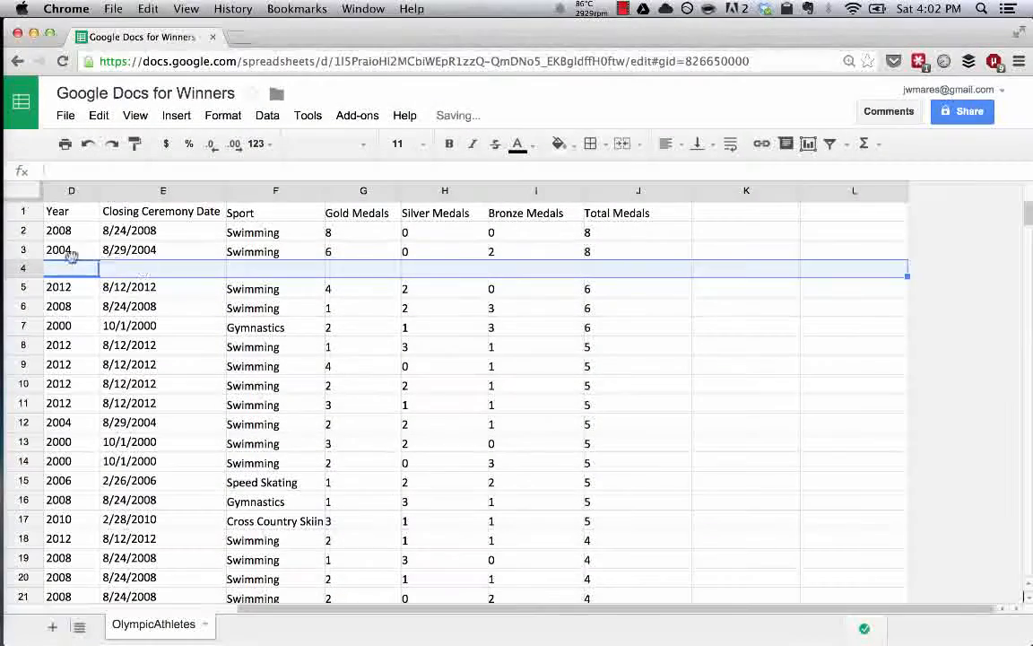
right_click(27, 268)
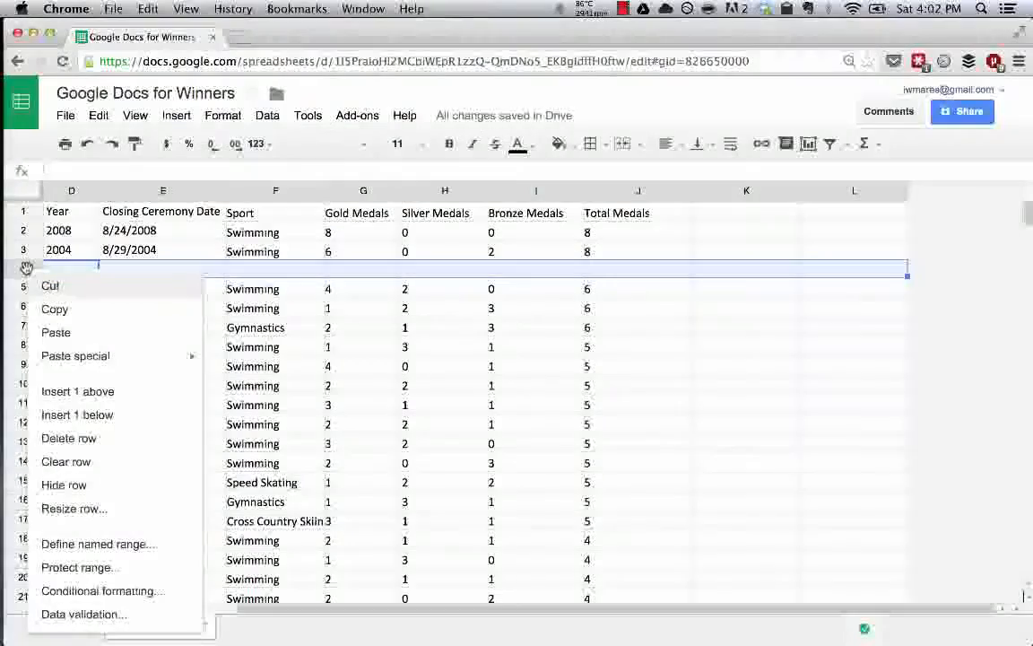
left_click(70, 438)
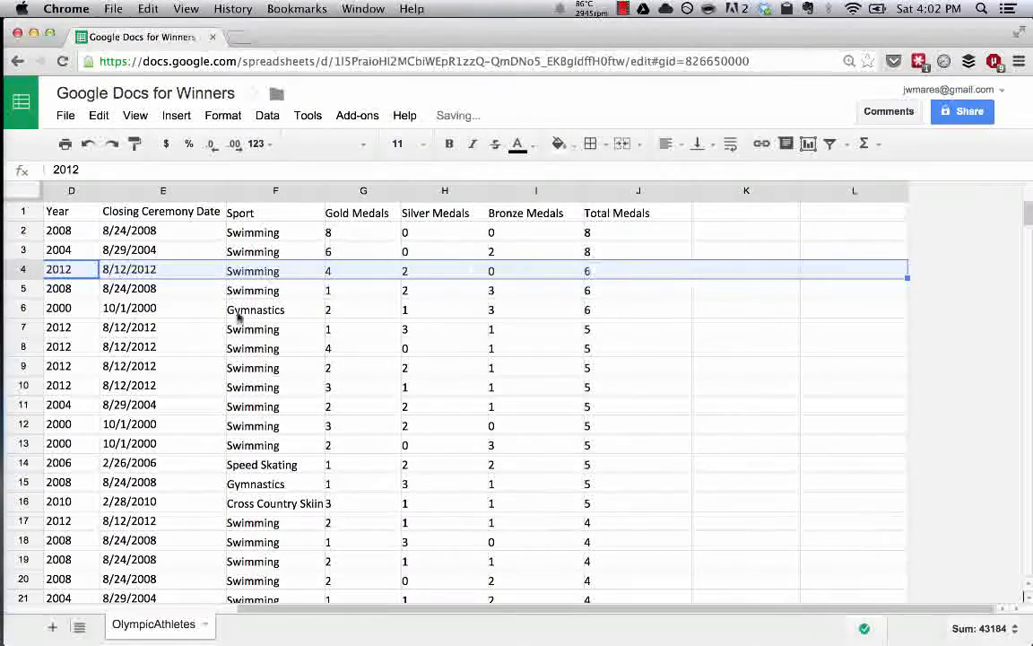
Resize row 4 to about twice its height and shrink it back to match the neighbouring rows.
right_click(27, 269)
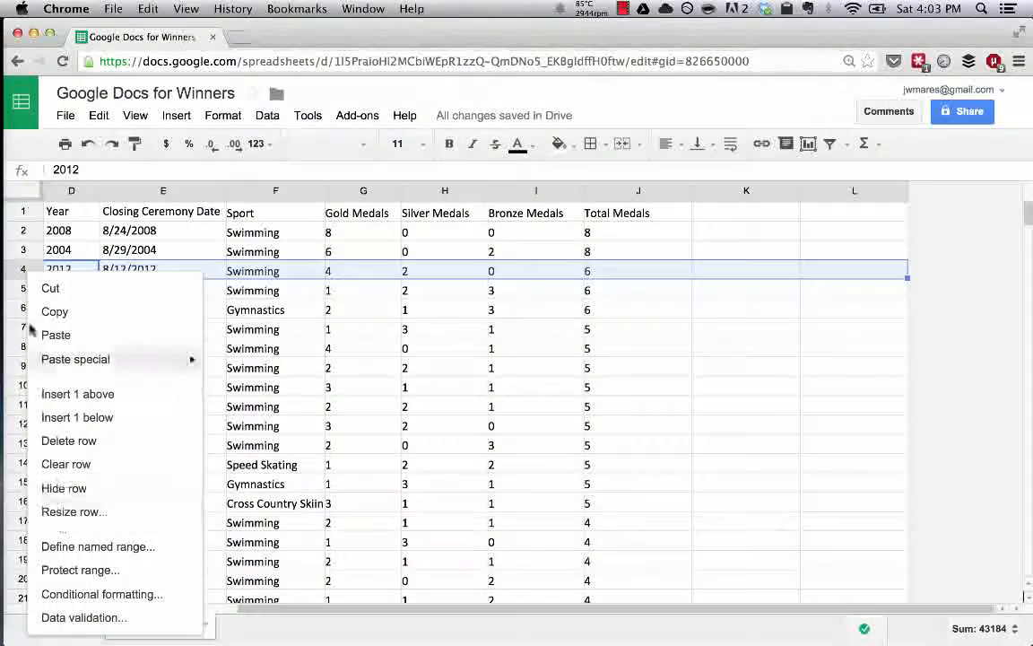
left_click(57, 513)
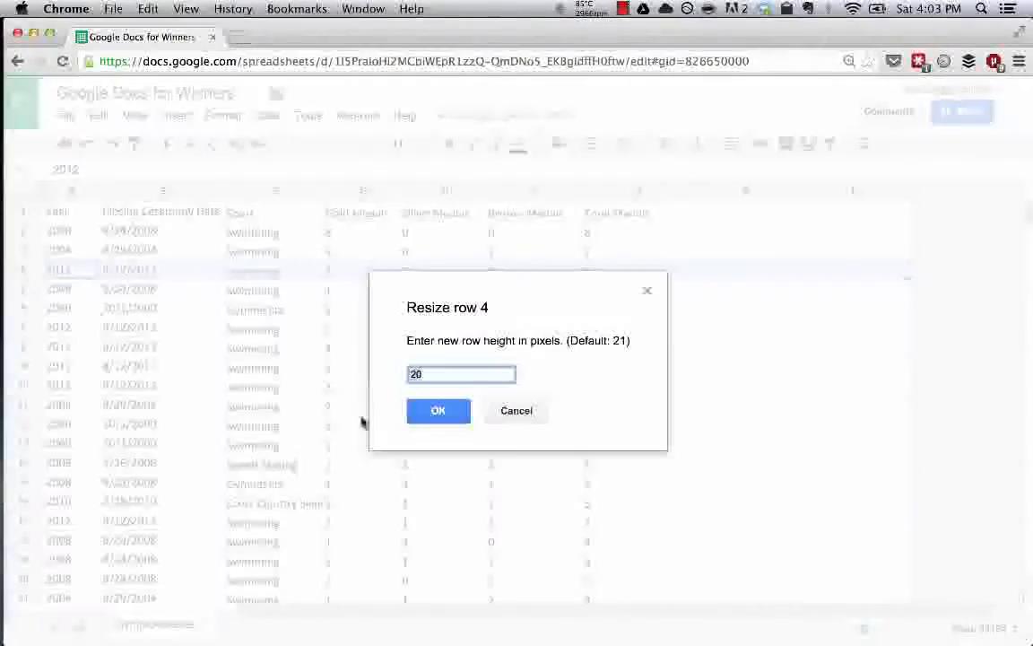
key("Return")
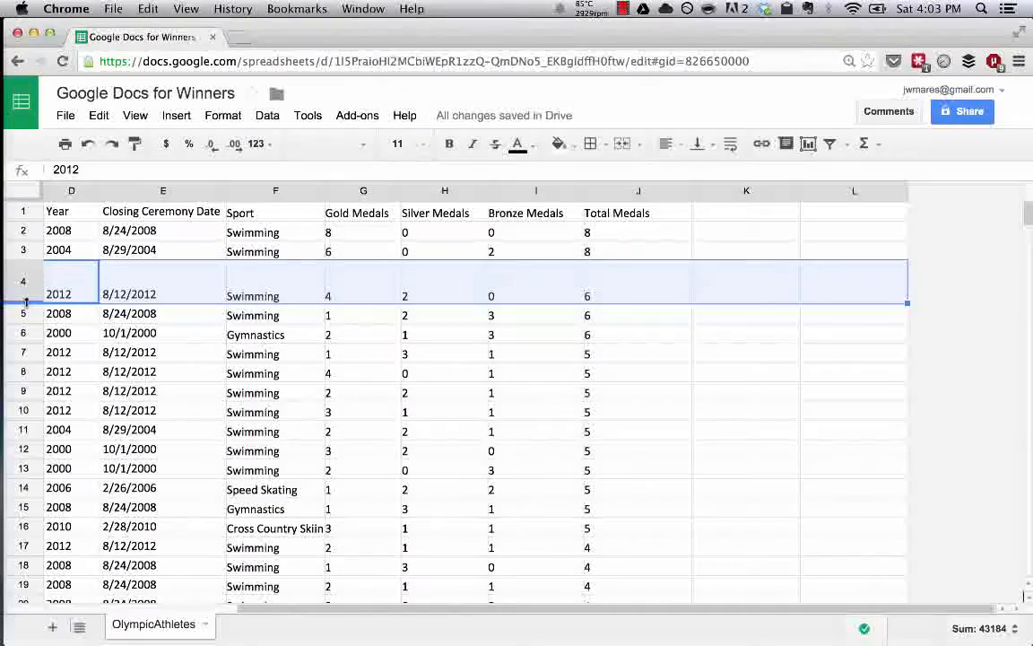
left_click_drag(26, 302, 26, 278)
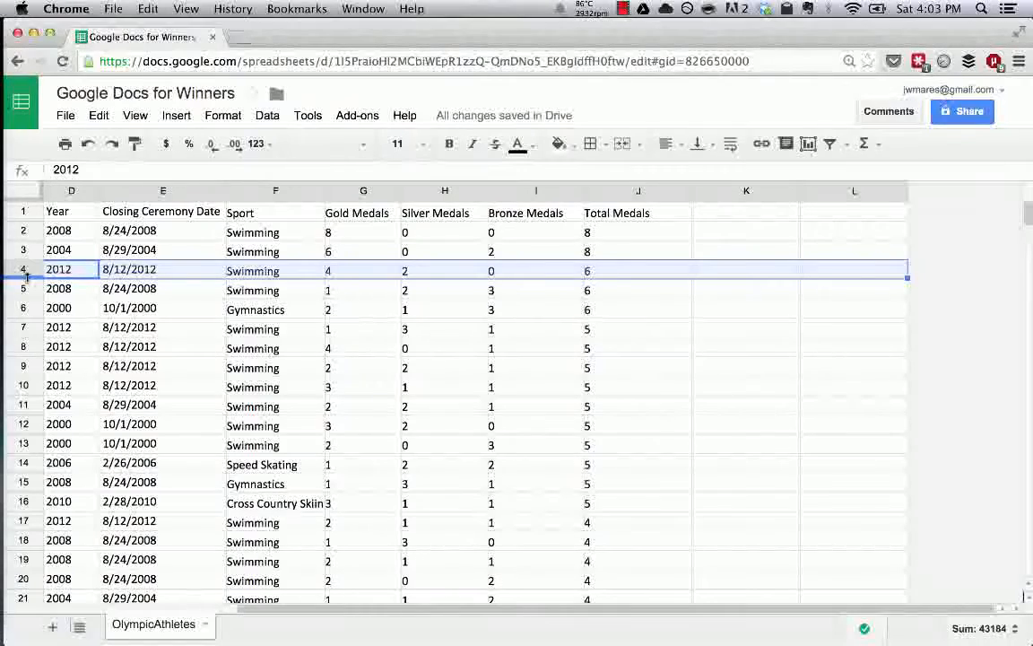
left_click(728, 235)
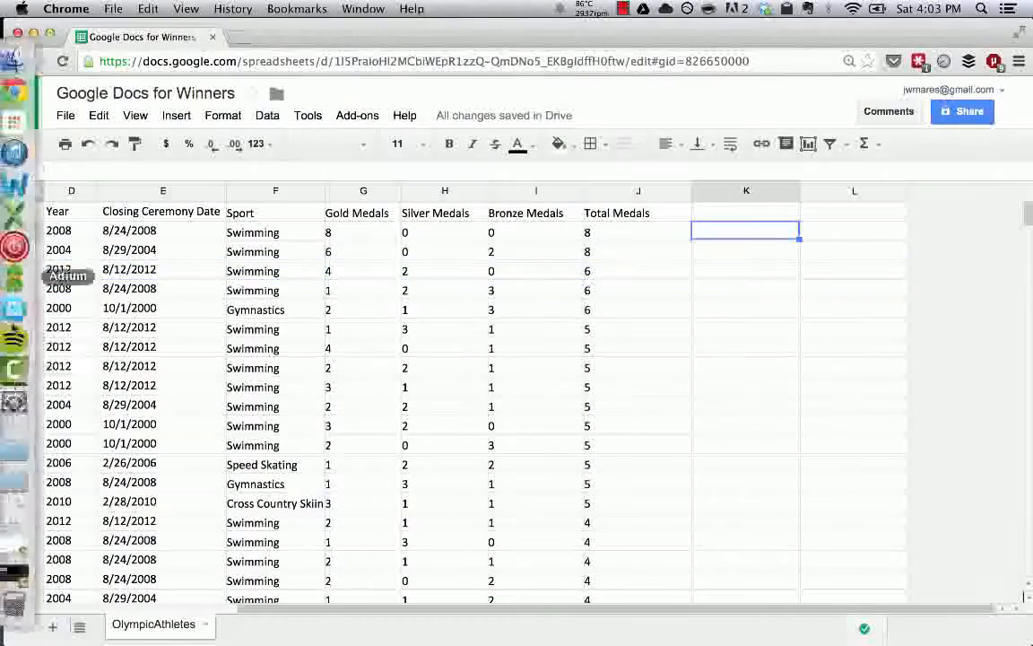
left_click(27, 274)
left_click(359, 274)
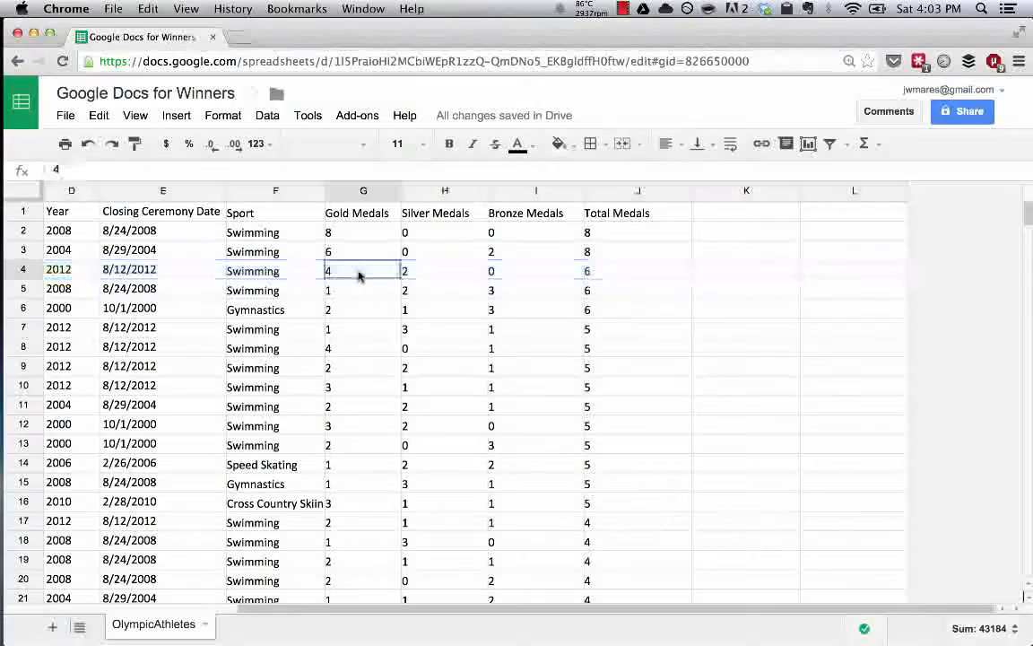
right_click(359, 276)
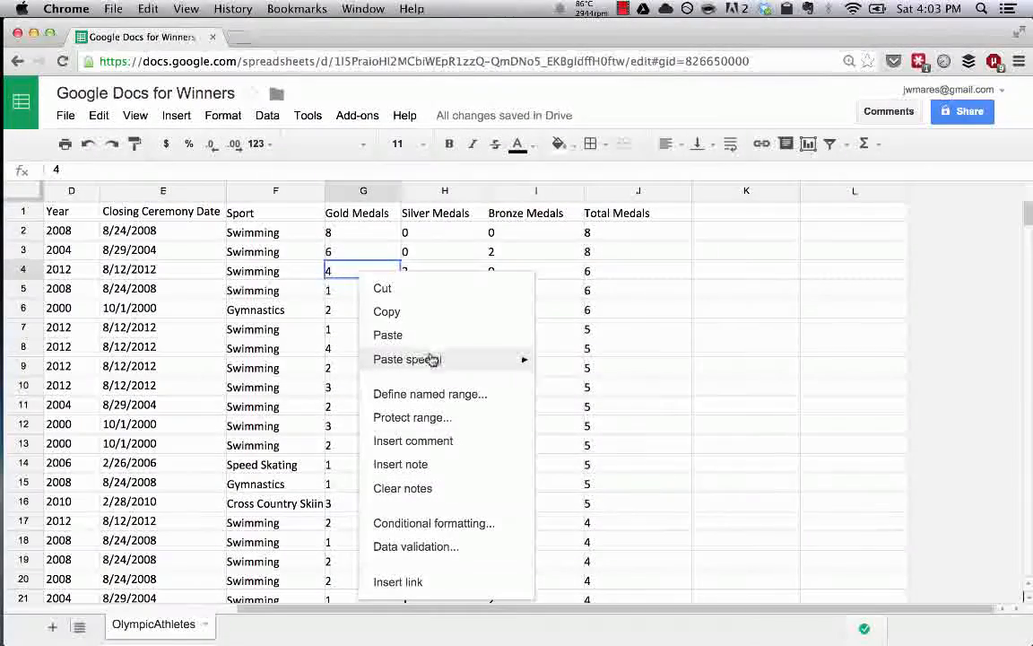
left_click(665, 307)
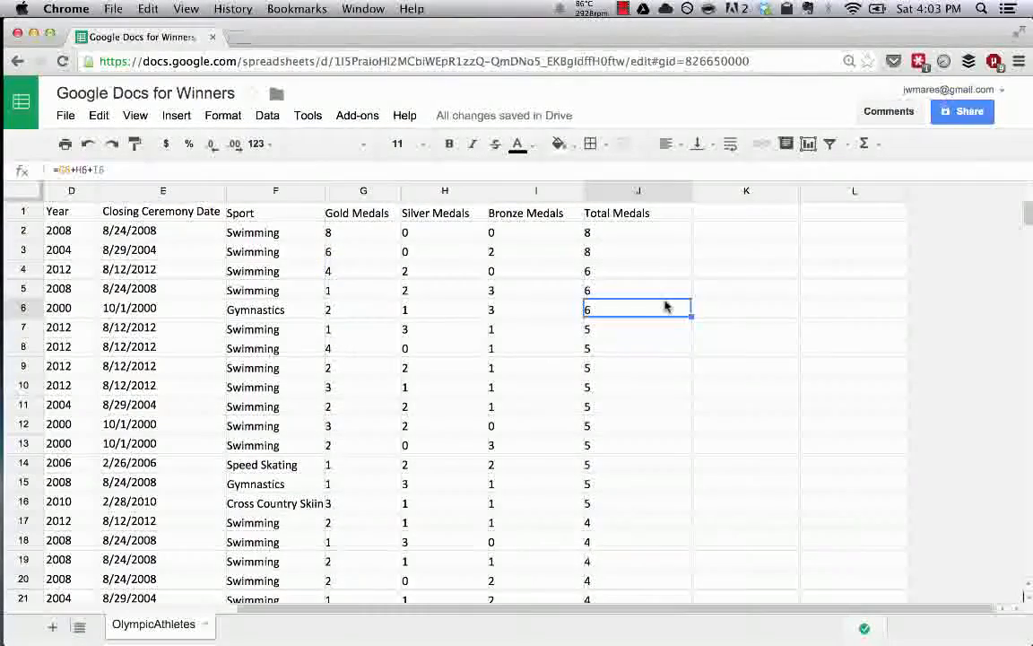
right_click(592, 309)
left_click(723, 269)
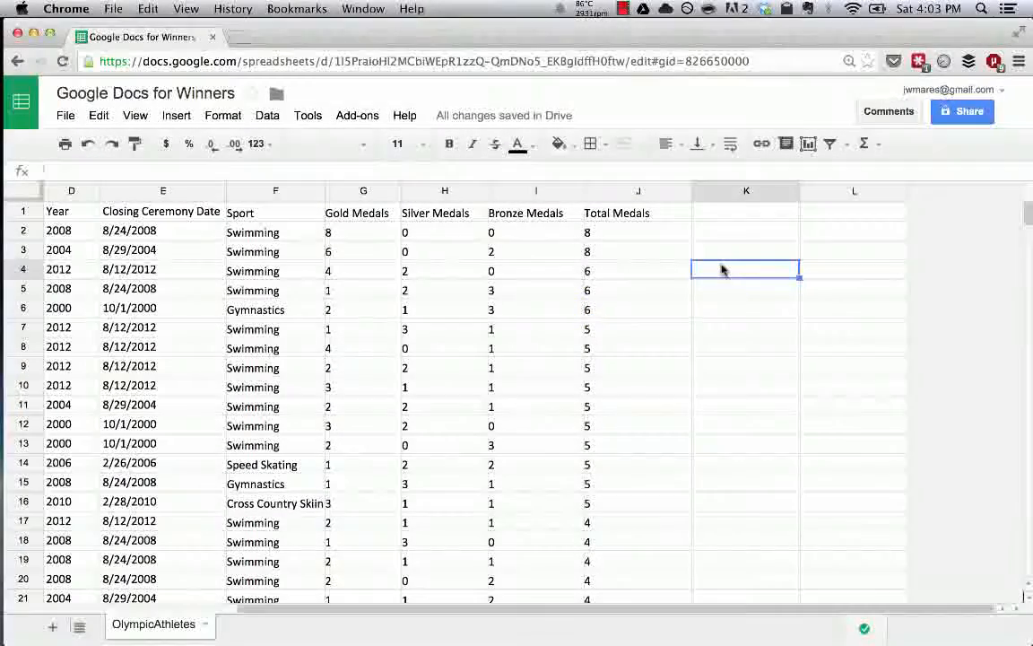
left_click(595, 270)
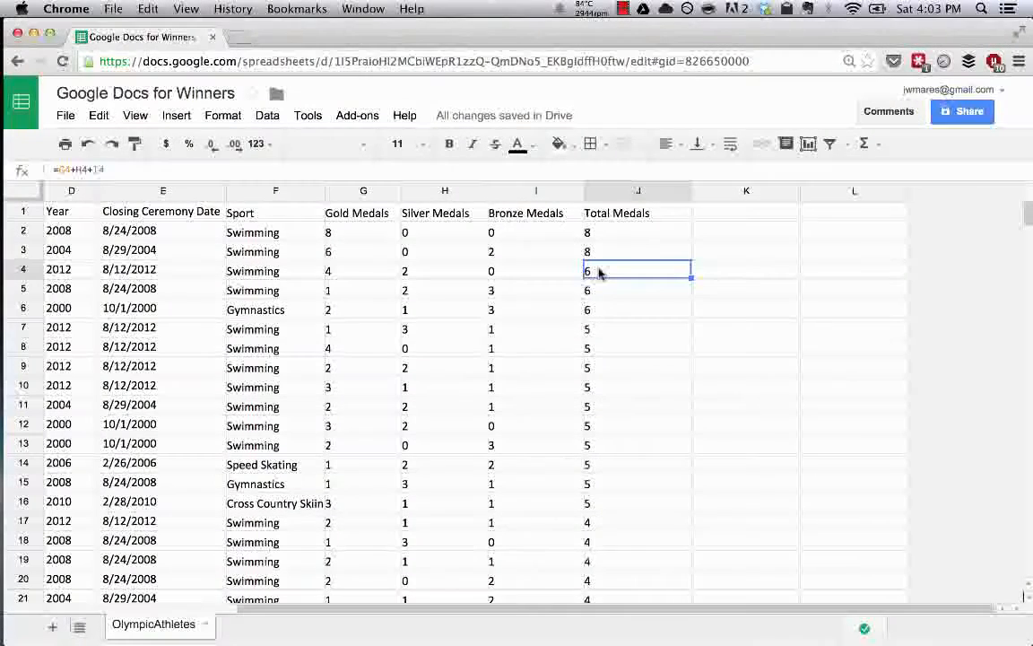
scroll(599, 272, "left", 5)
scroll(597, 272, "right", 5)
scroll(595, 270, "left", 5)
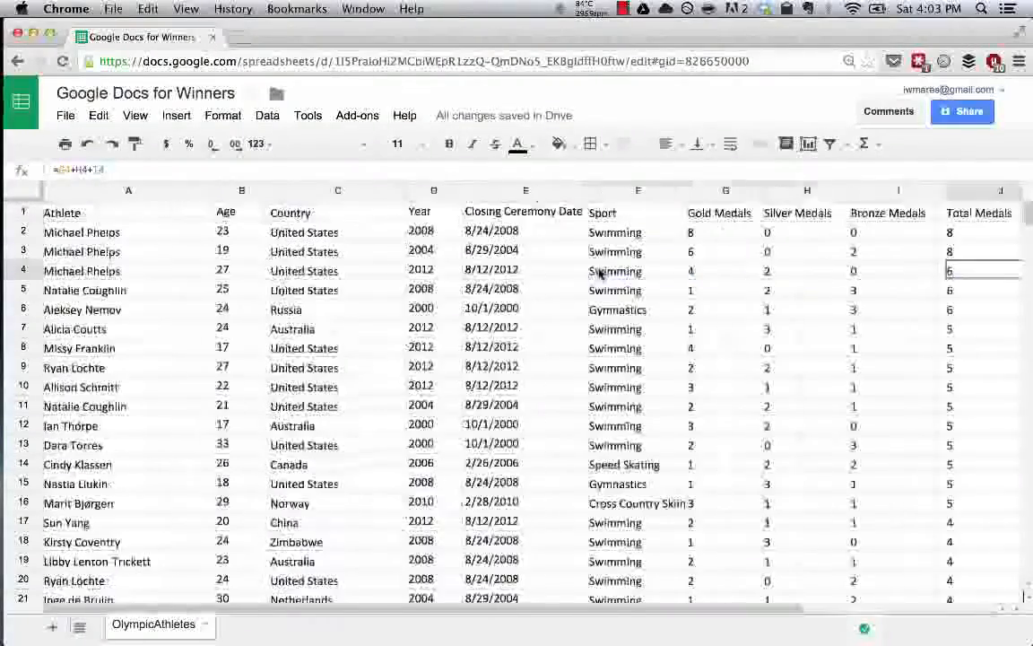
left_click(529, 192)
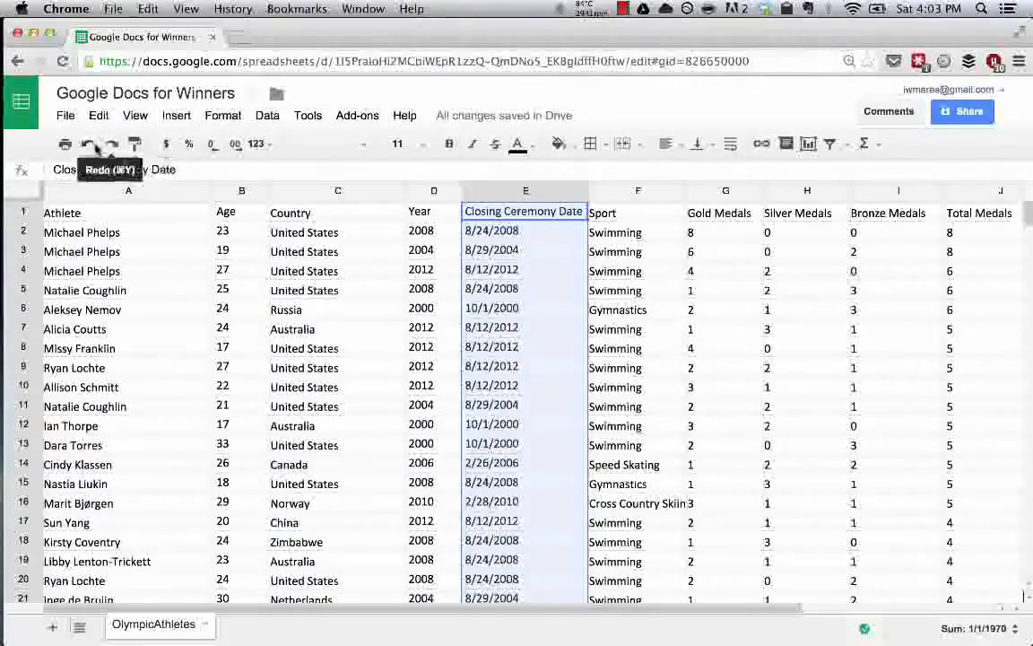
left_click(729, 350)
scroll(728, 357, "right", 5)
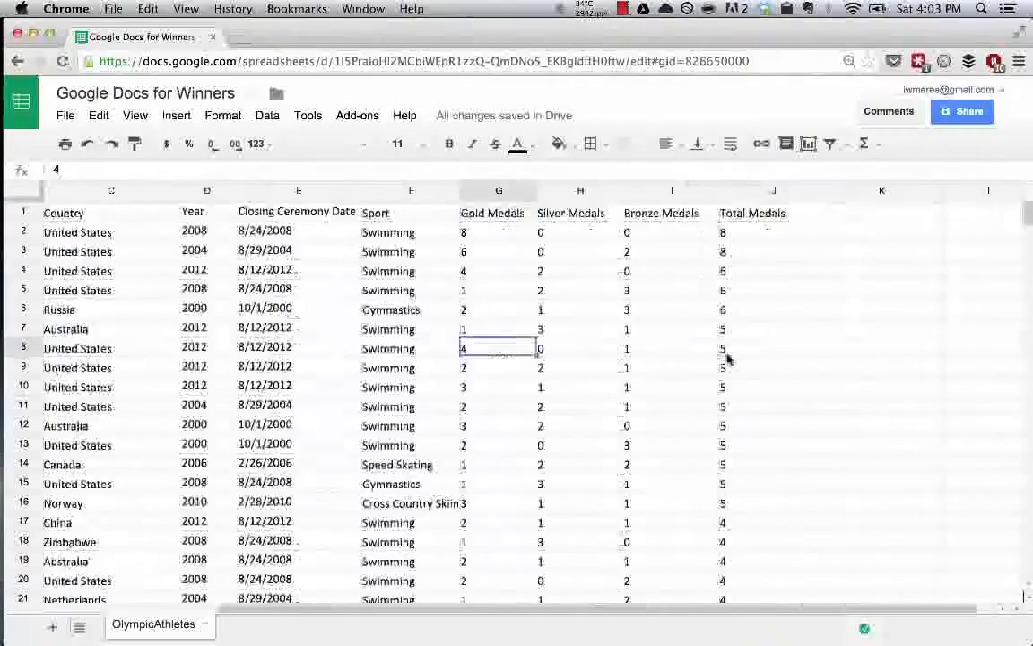
Clear the Total Medals value in cell J3, redo the deletion after undoing it, and restore the value.
left_click(609, 252)
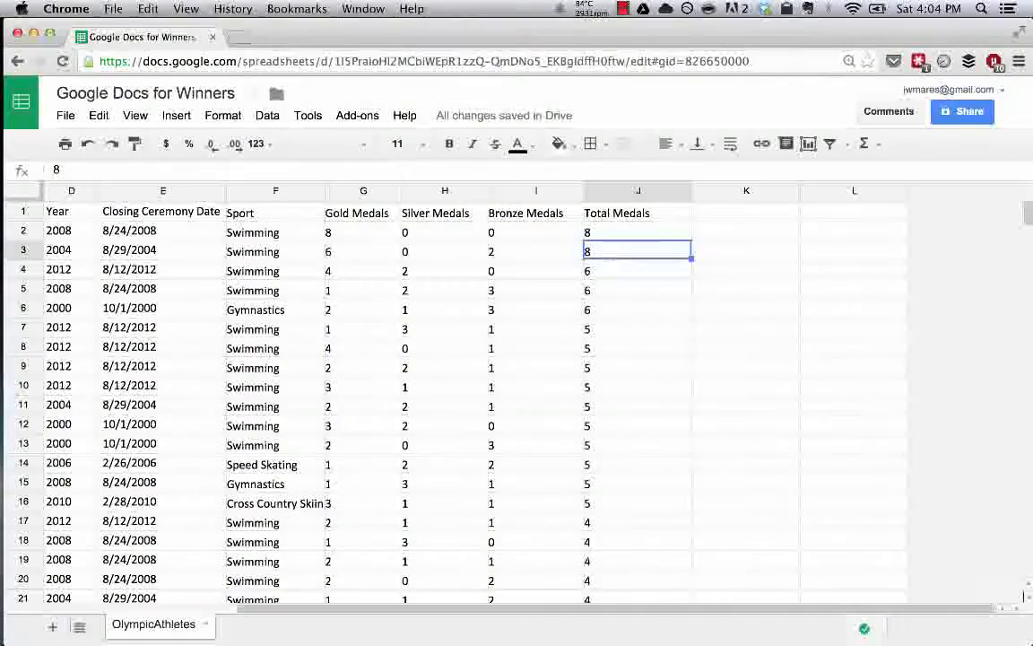
key("BackSpace")
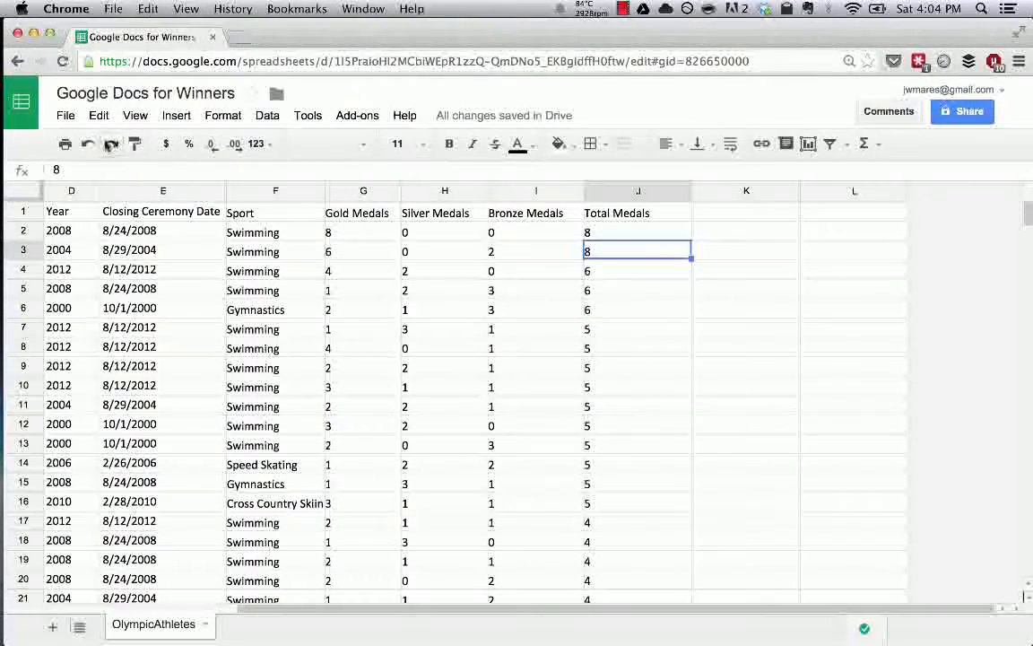
left_click(108, 145)
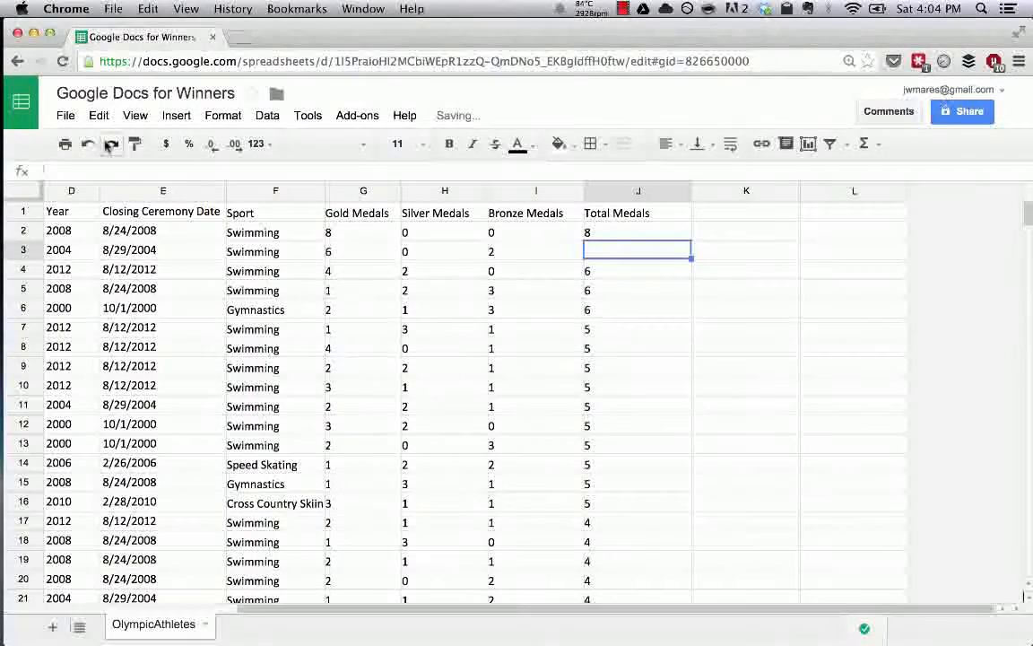
left_click(88, 145)
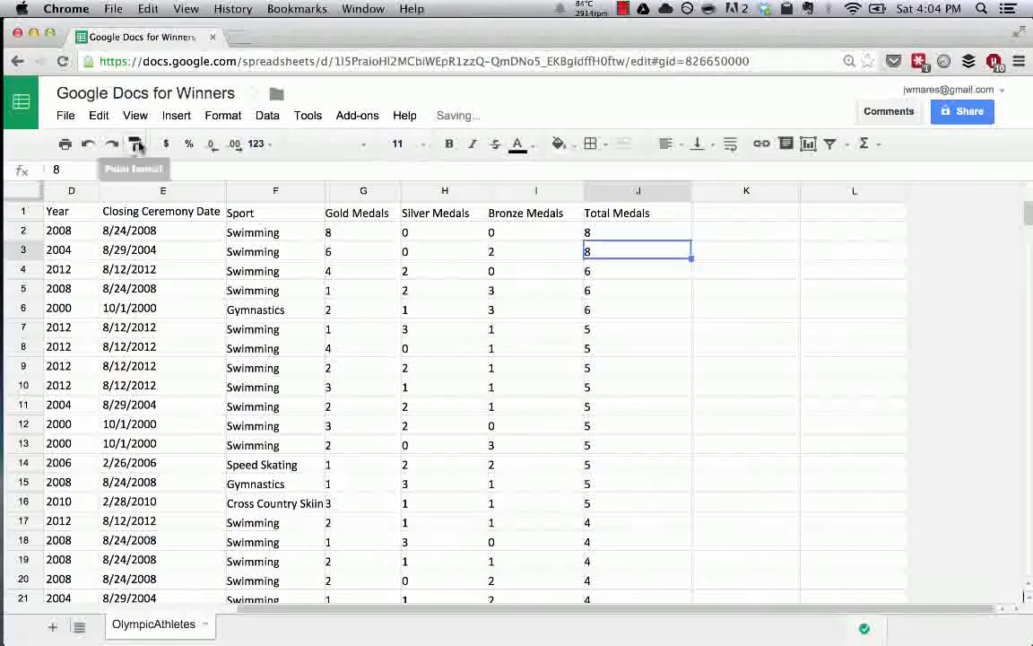
Set the font size of empty cell K5 to 24 and enter the text "hi course takers!" in it.
left_click(756, 291)
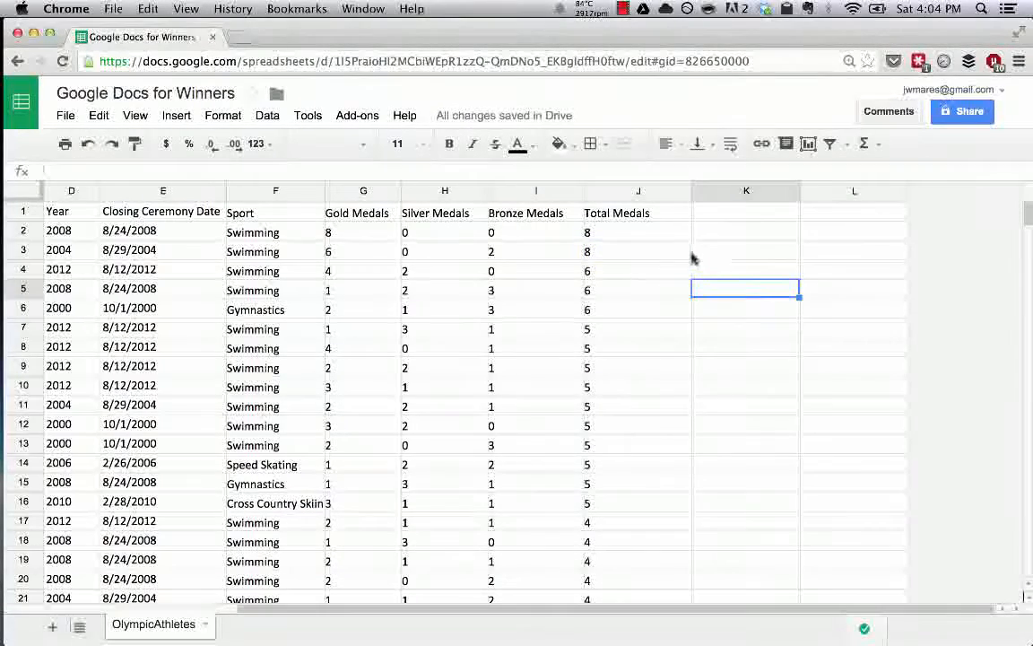
left_click(423, 146)
left_click(425, 147)
left_click(423, 146)
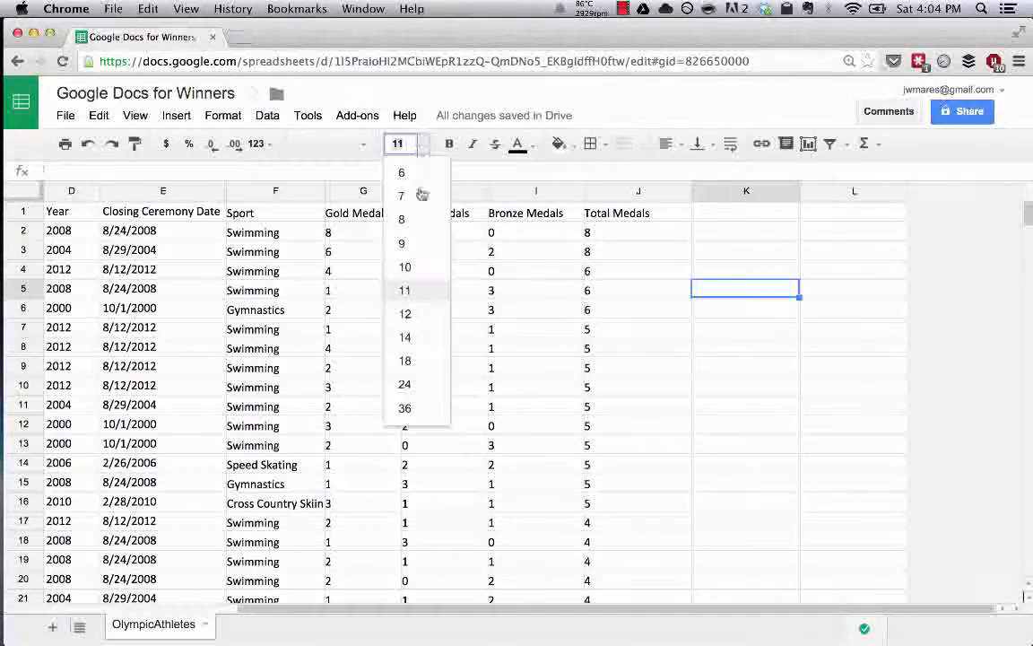
left_click(405, 393)
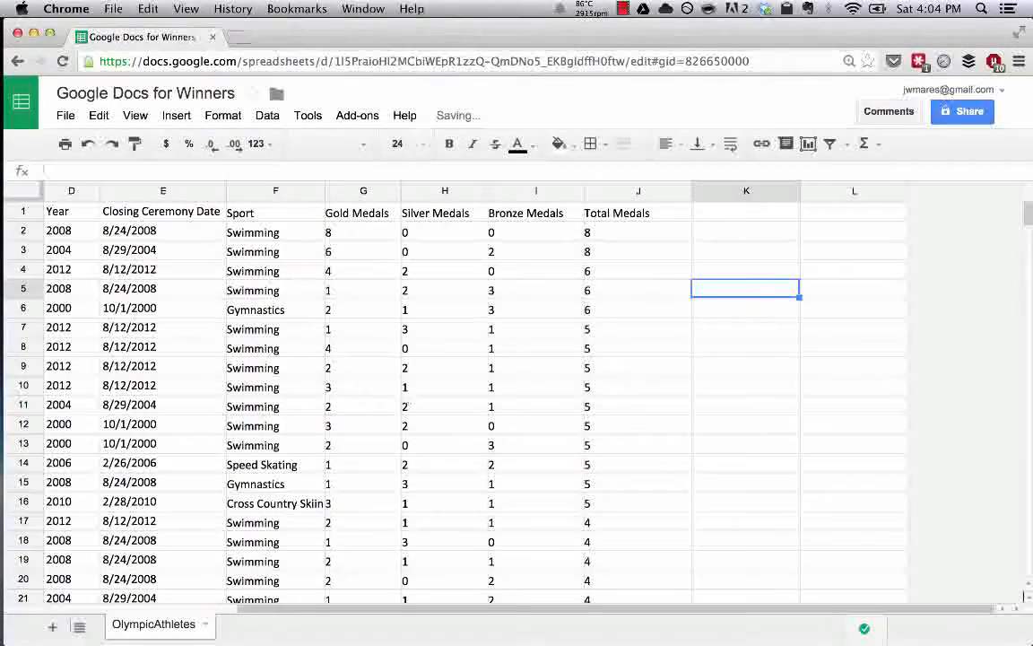
type("hi course takers!")
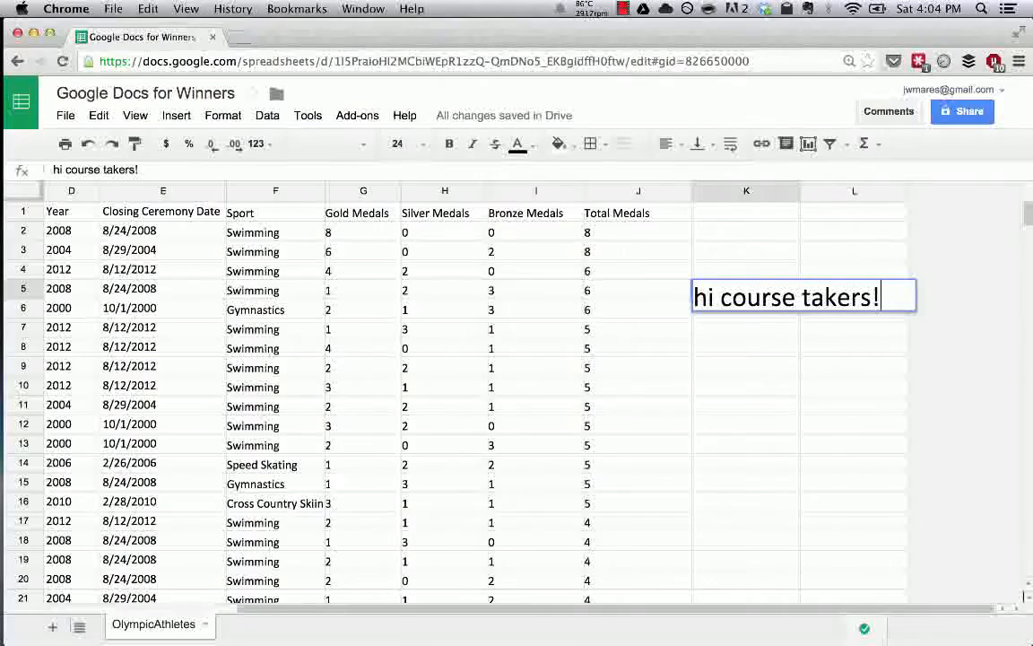
key("Return")
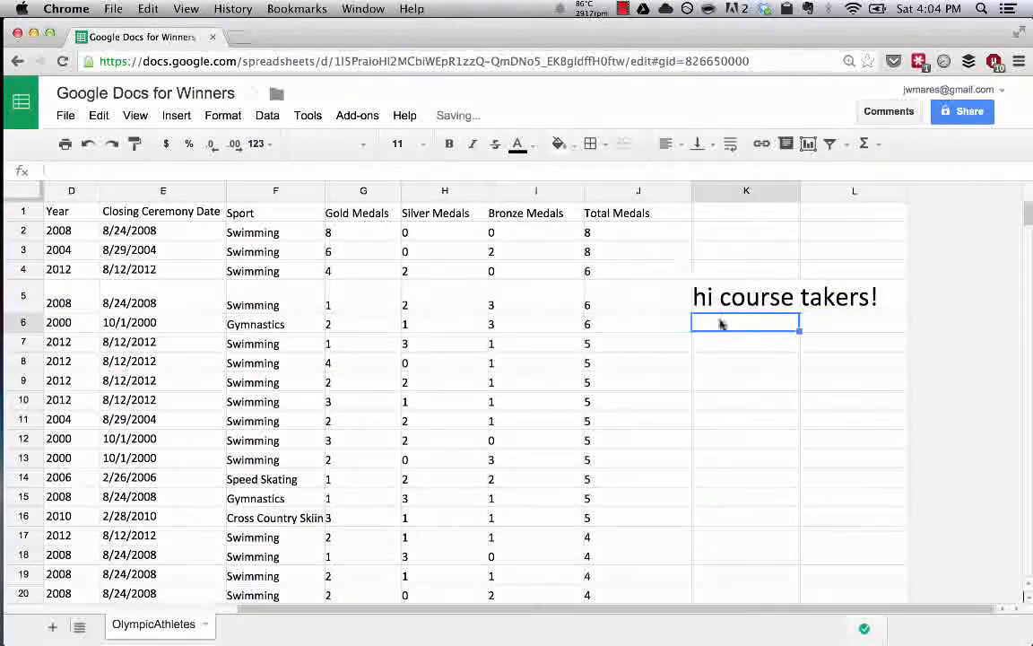
Copy the formatting of Total Medals cell J6 onto the greeting in cell K5 with Paint format.
left_click(604, 326)
left_click(734, 301)
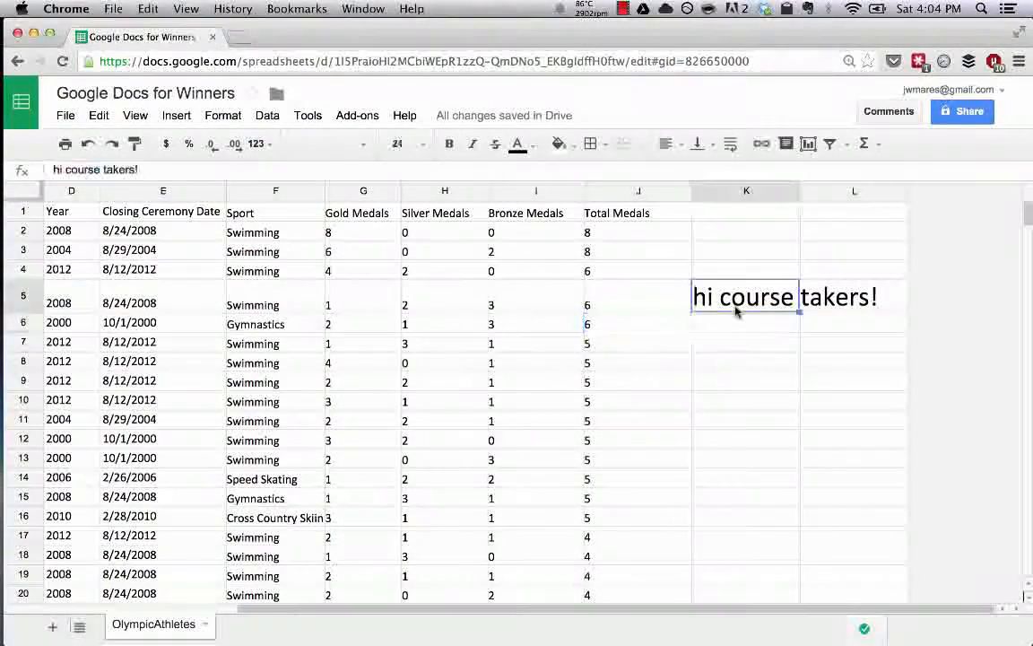
left_click(646, 325)
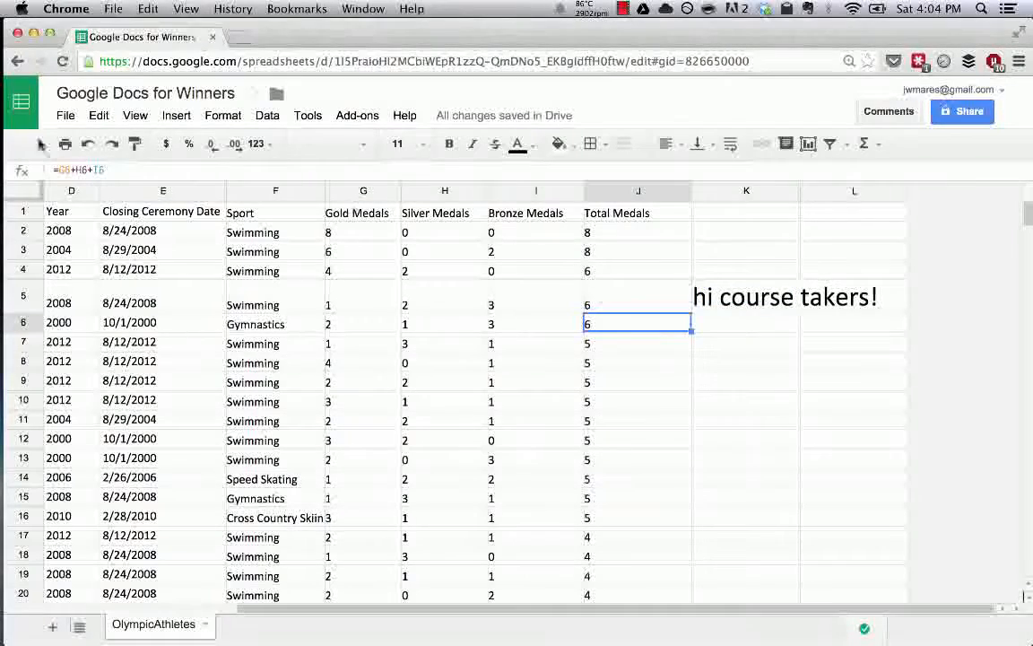
left_click(135, 149)
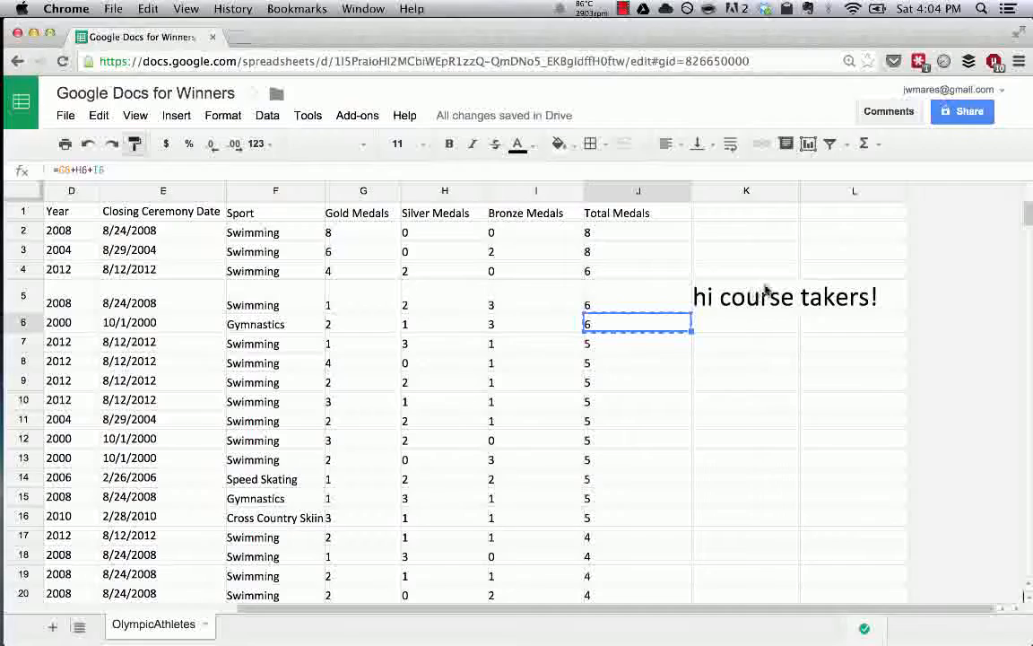
left_click(738, 292)
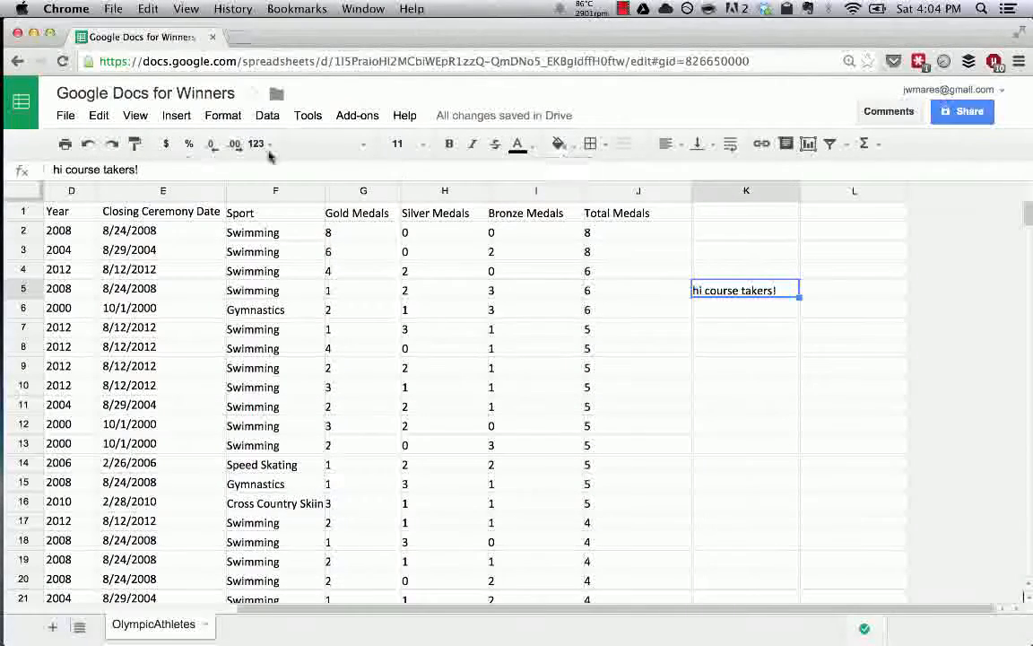
Set the font size of cell K5 to 18 and fill the cell with bright green.
left_click(425, 149)
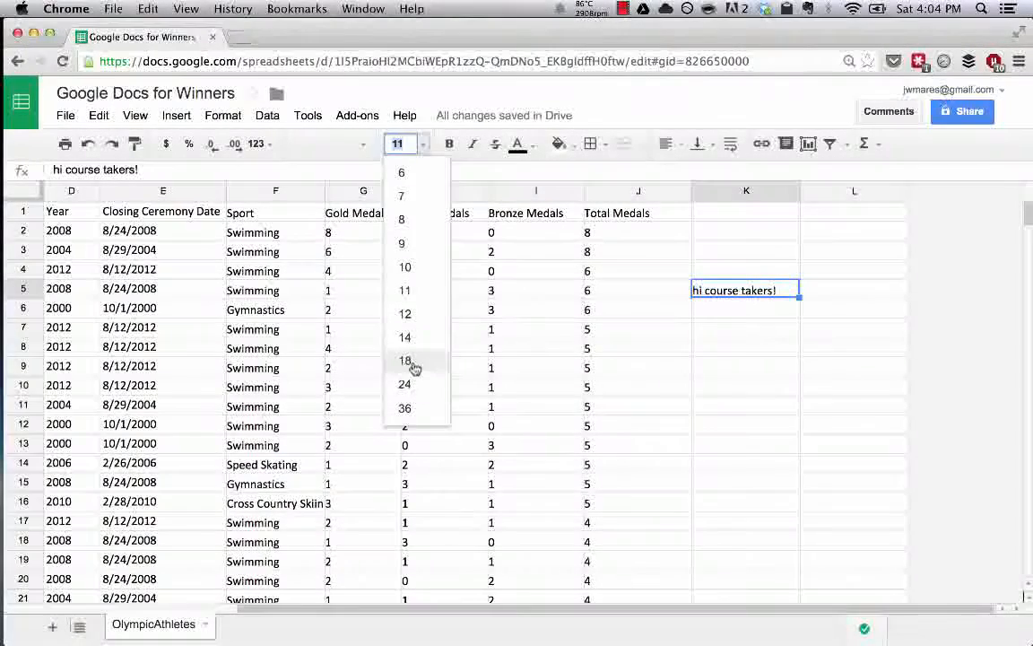
left_click(415, 360)
left_click(565, 144)
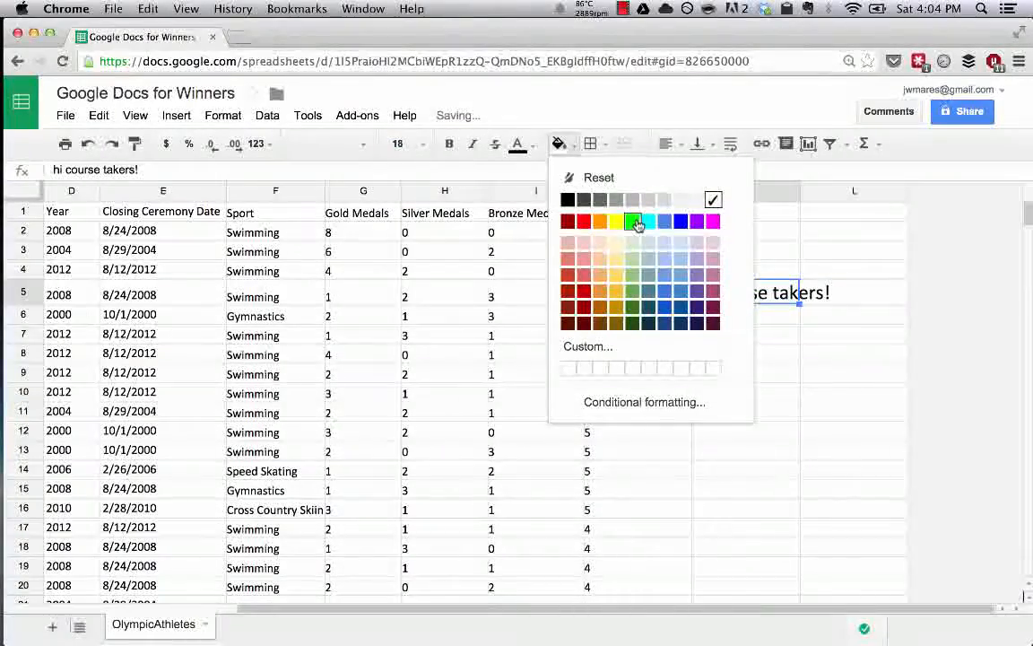
left_click(635, 221)
Add an outer border around the green cell K5.
left_click(592, 143)
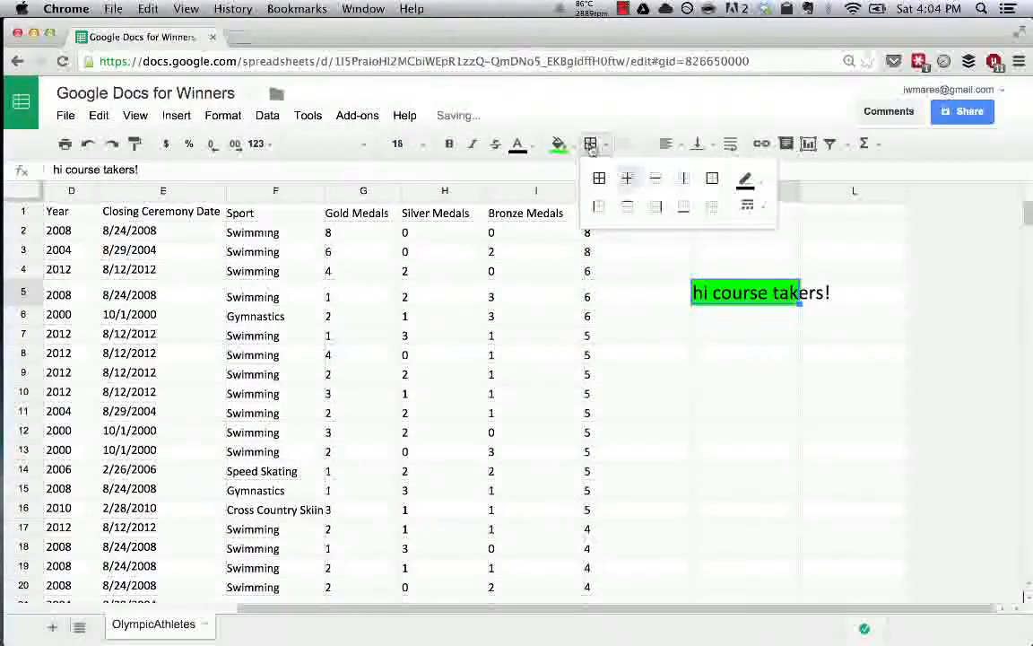
left_click(713, 183)
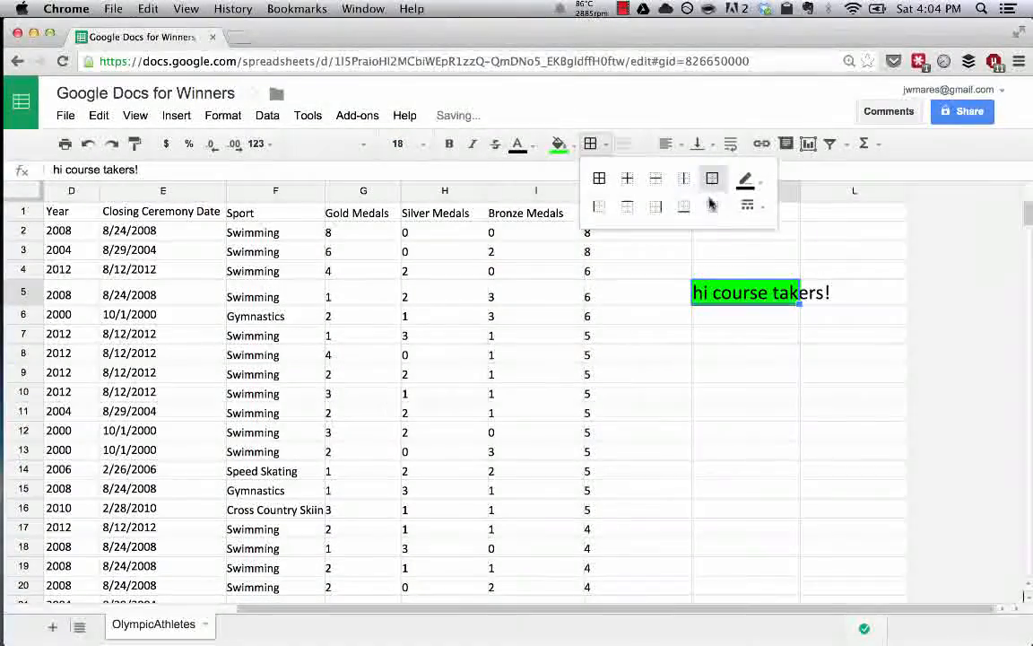
left_click(754, 323)
Copy the formatting of cell K5 onto Bronze Medals cells I3:I7 with Paint format and undo it.
left_click(749, 289)
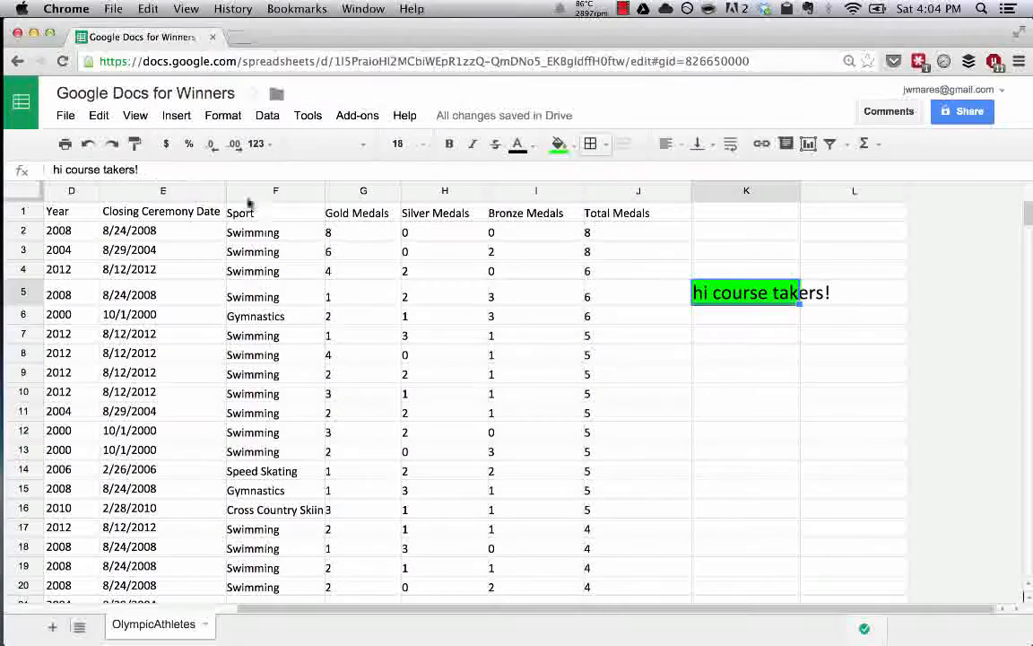
left_click(136, 147)
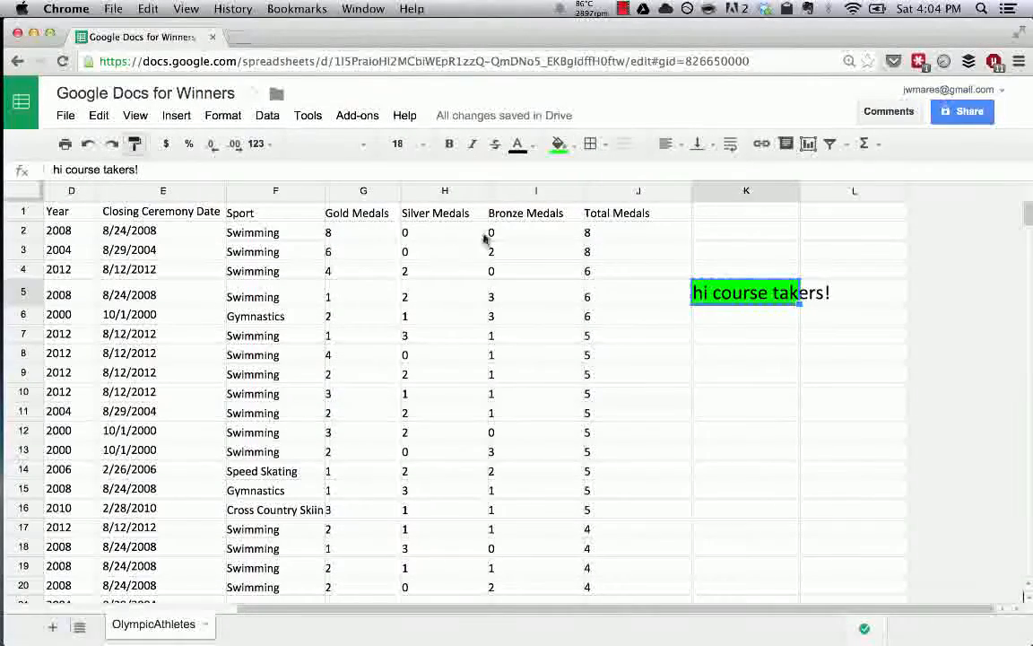
mouse_move(506, 254)
left_mouse_down()
mouse_move(507, 338)
mouse_move(618, 300)
mouse_move(741, 293)
mouse_move(512, 318)
mouse_move(512, 339)
left_mouse_up()
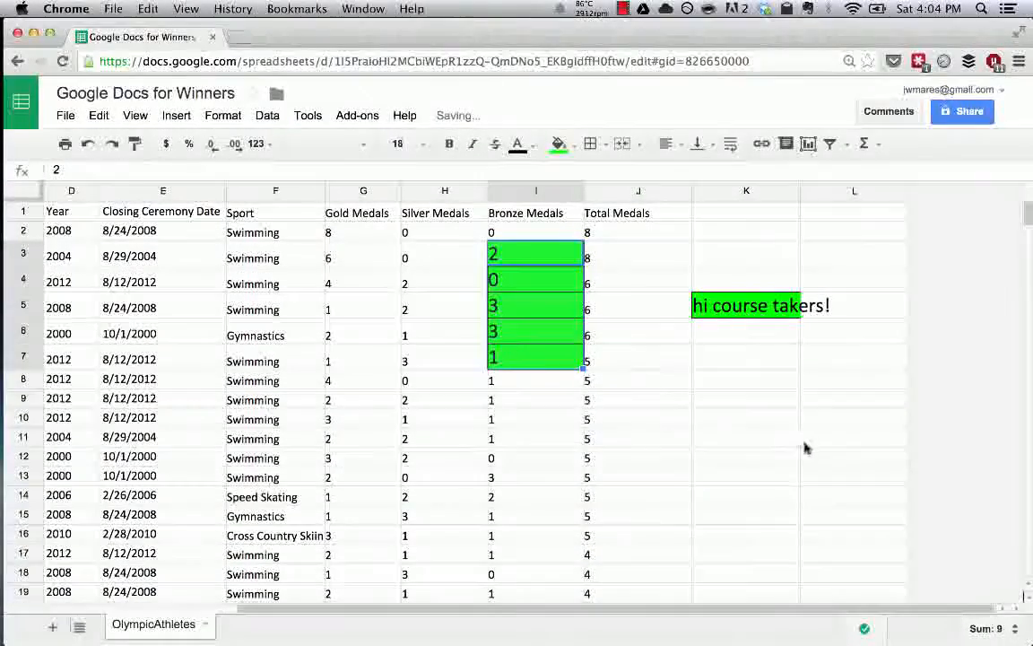
left_click(633, 363)
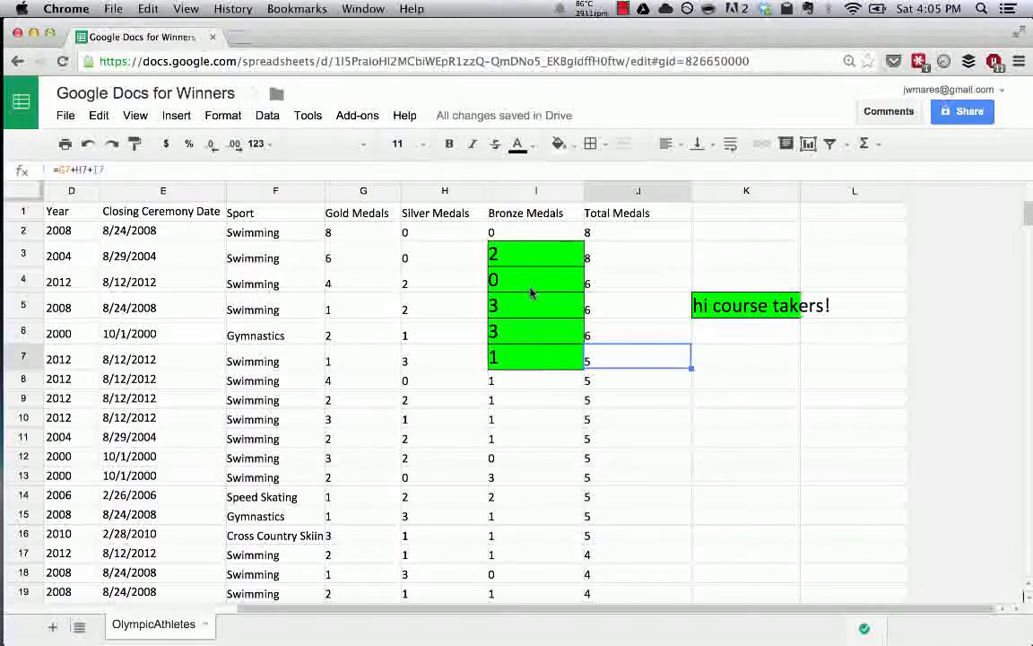
key("super+z")
left_click(744, 292)
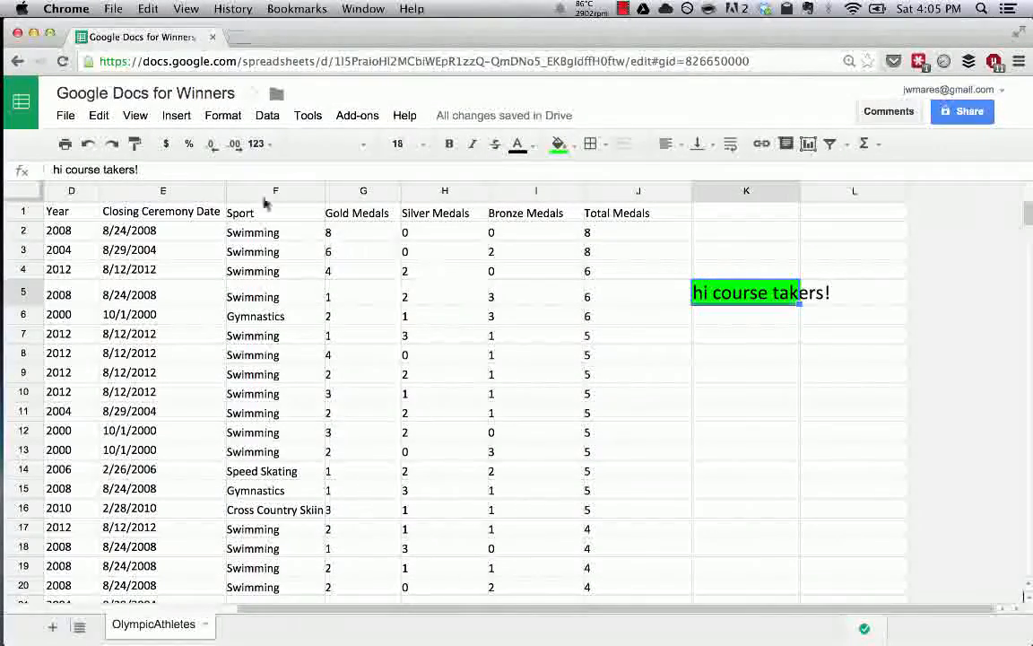
Clear all formatting from the greeting in cell K5.
left_click(211, 121)
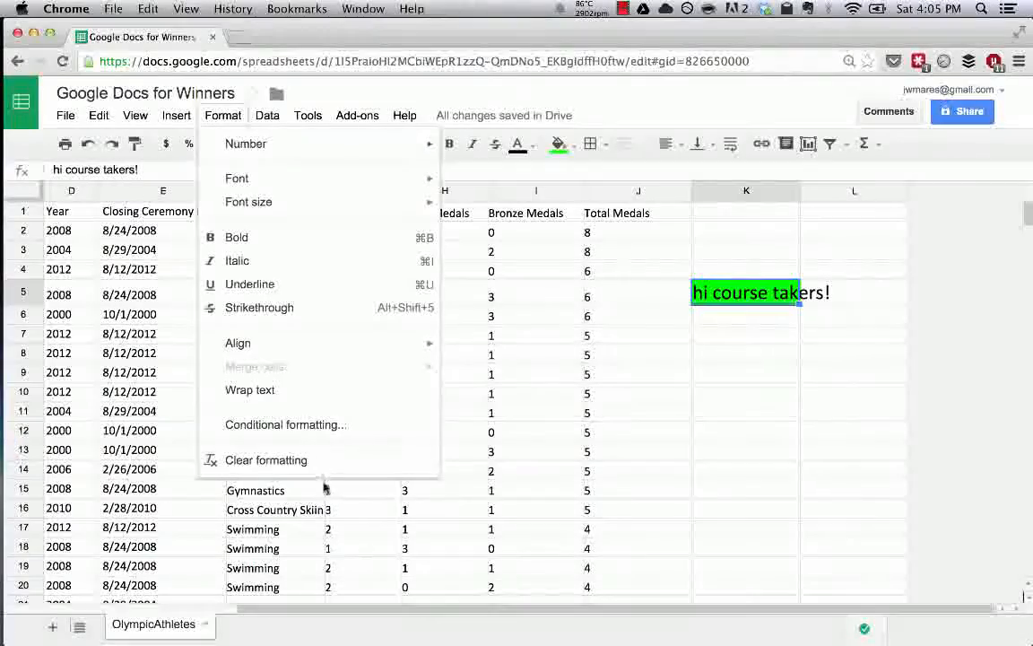
left_click(219, 115)
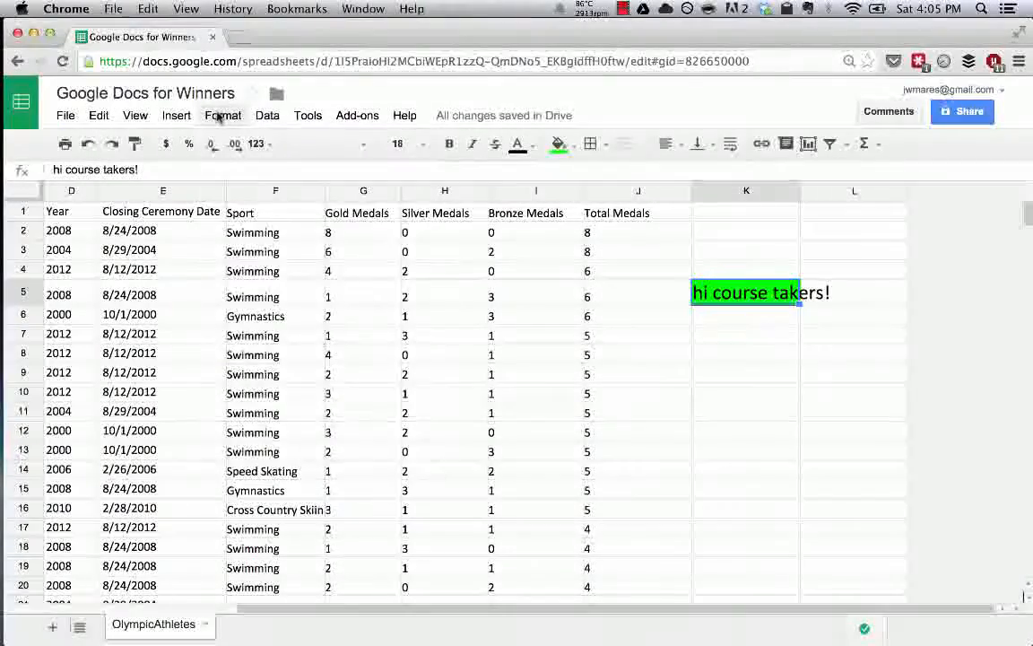
left_click(218, 116)
left_click(215, 458)
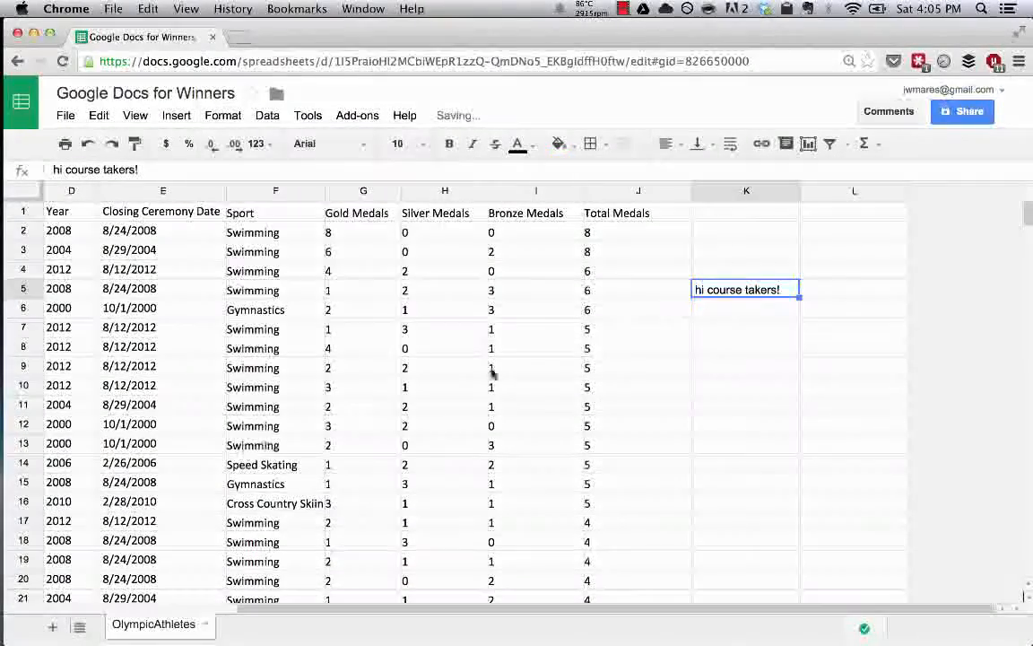
left_click(704, 310)
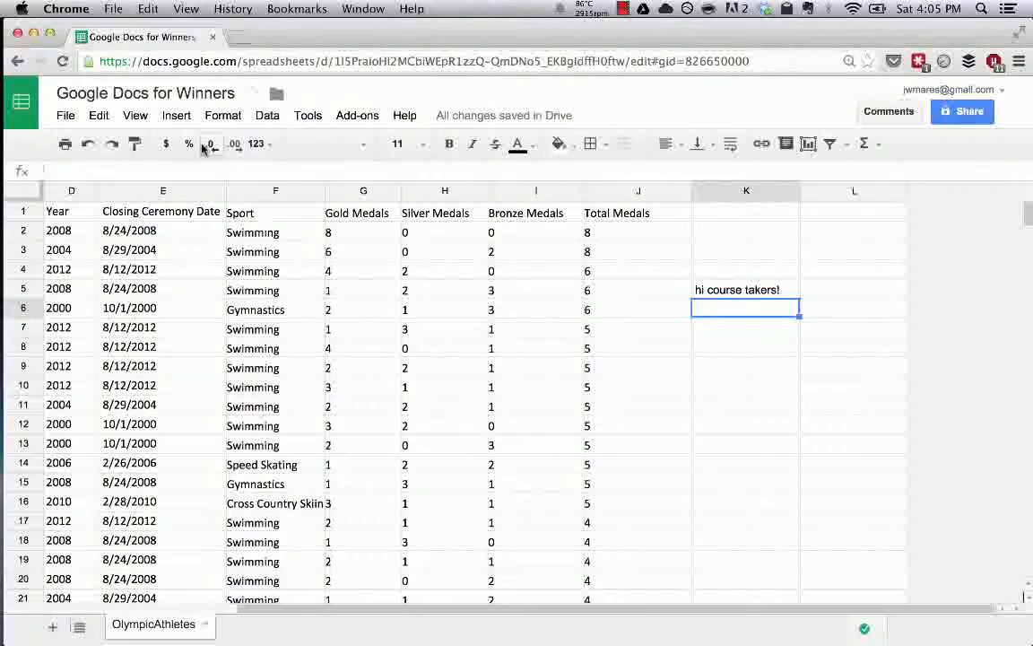
Try the currency and percent formats on Total Medals cell J2 and reset it to Automatic.
left_click(460, 235)
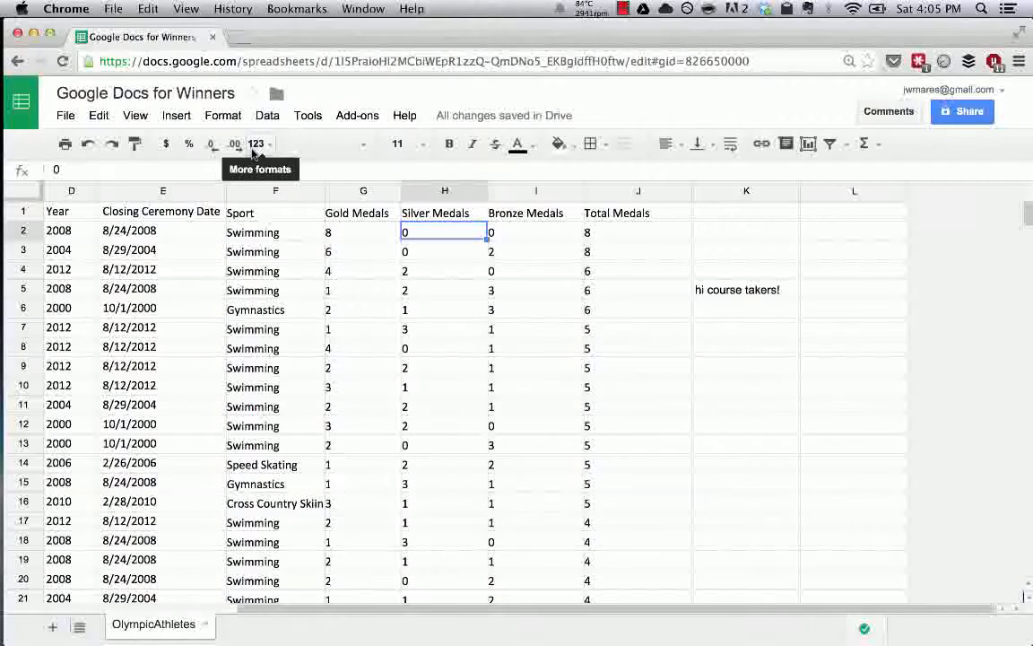
left_click(531, 234)
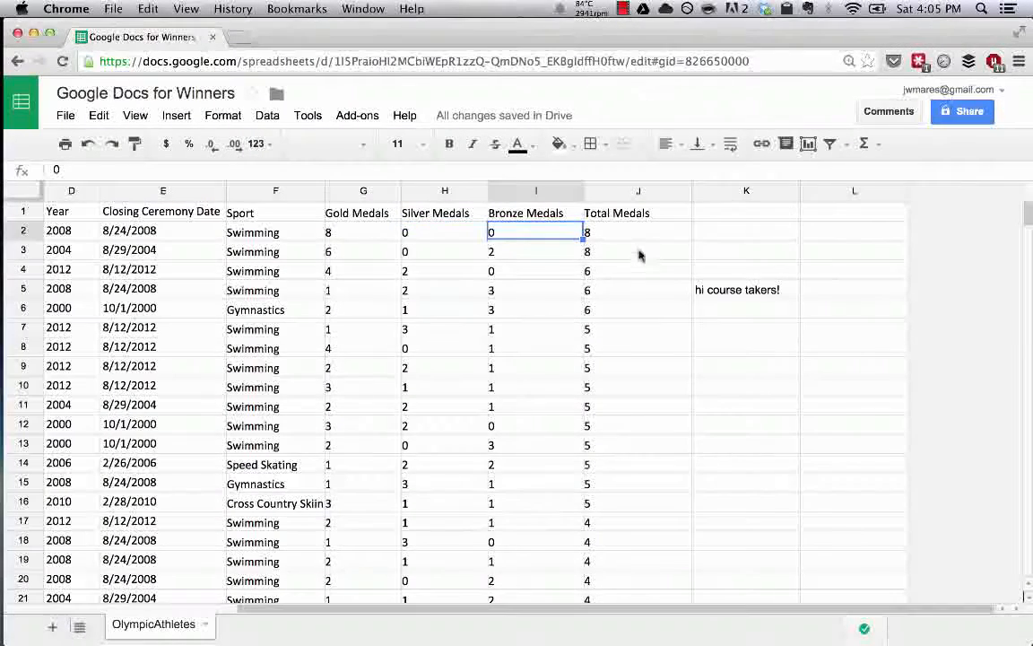
key("Right")
left_click_drag(631, 235, 625, 452)
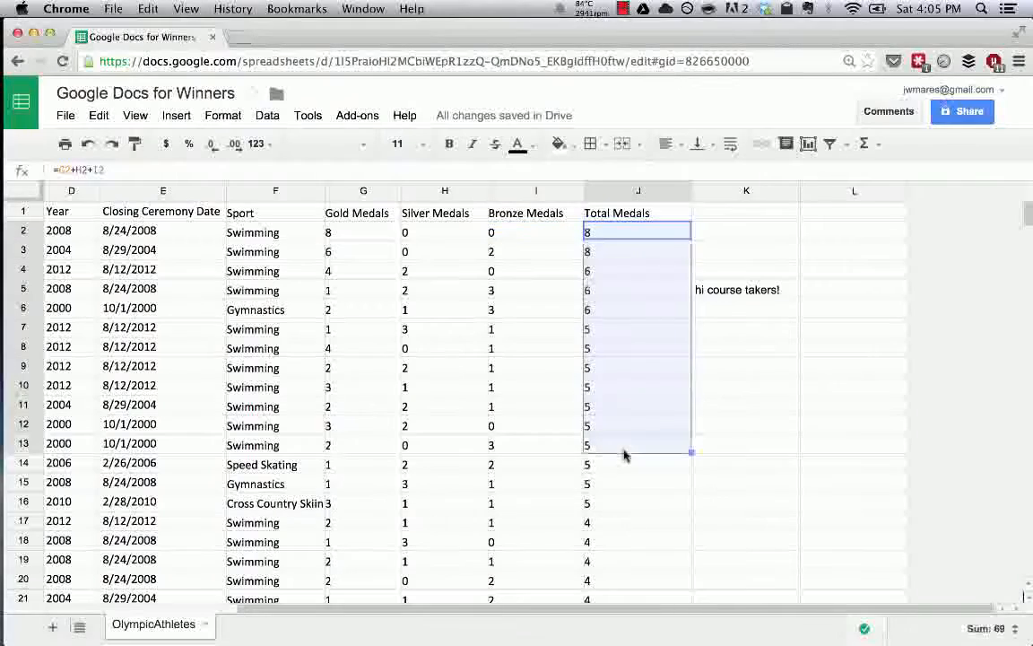
left_click(613, 233)
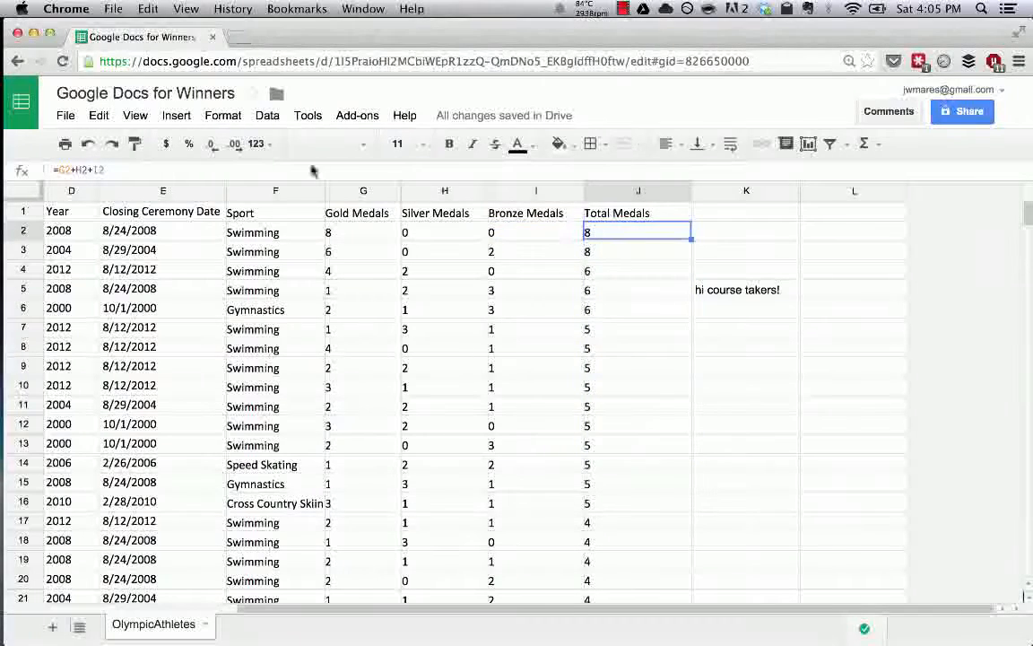
left_click(167, 145)
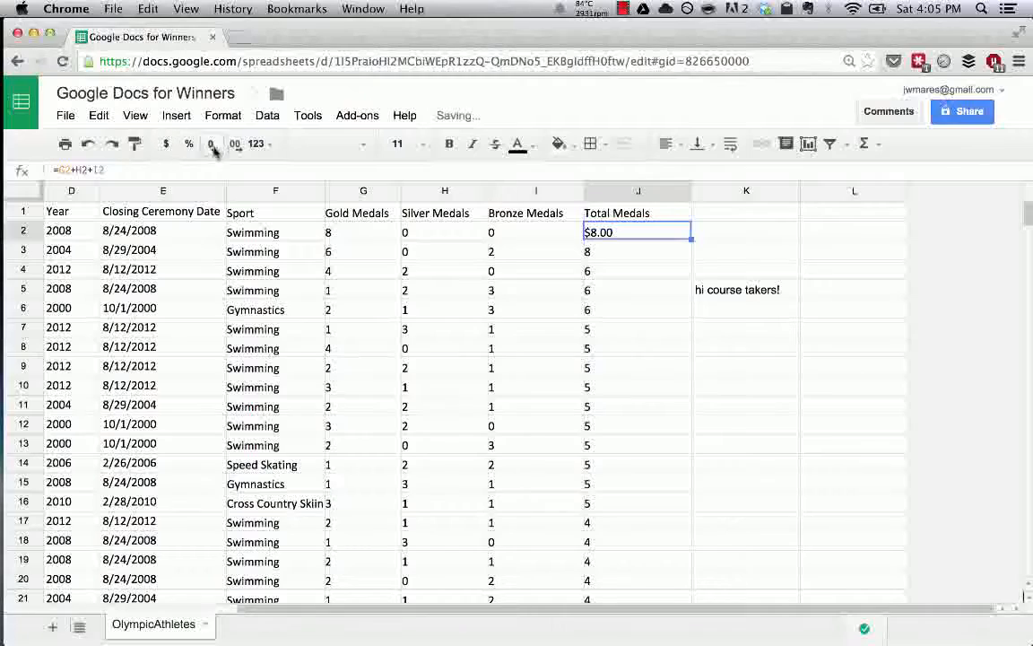
left_click(188, 147)
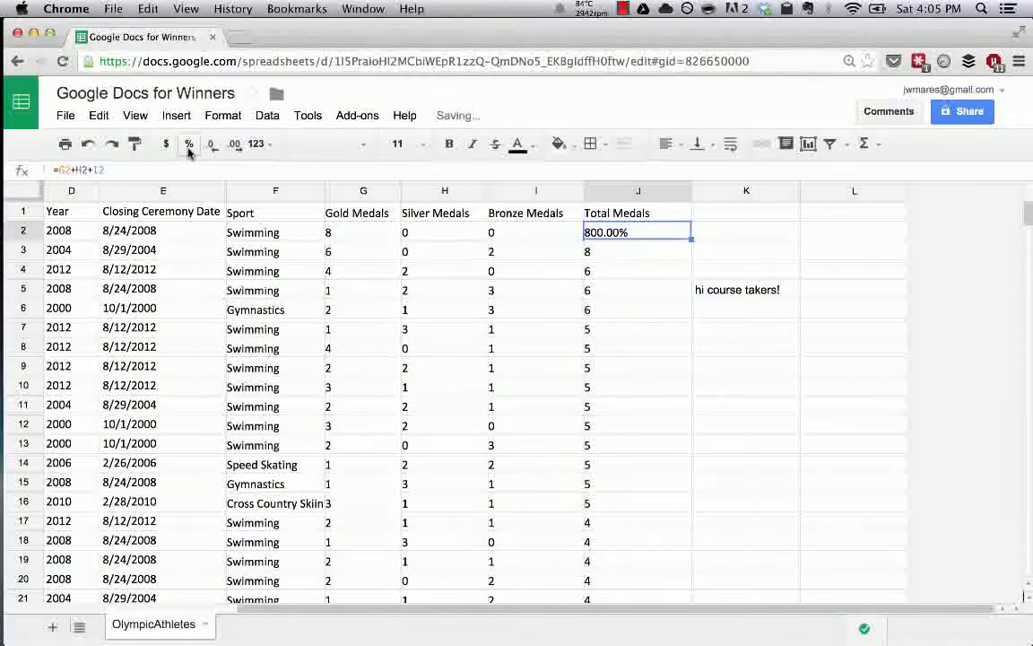
left_click(258, 145)
left_click(295, 175)
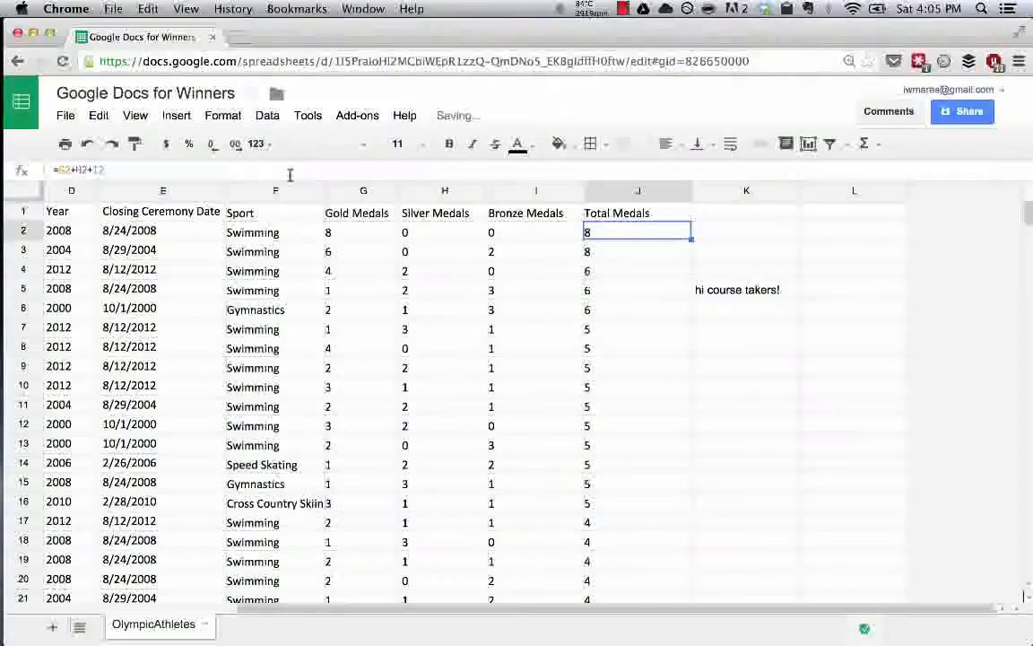
Try the Scientific, Date and Time formats on cell J2 and return it to Automatic.
left_click(268, 148)
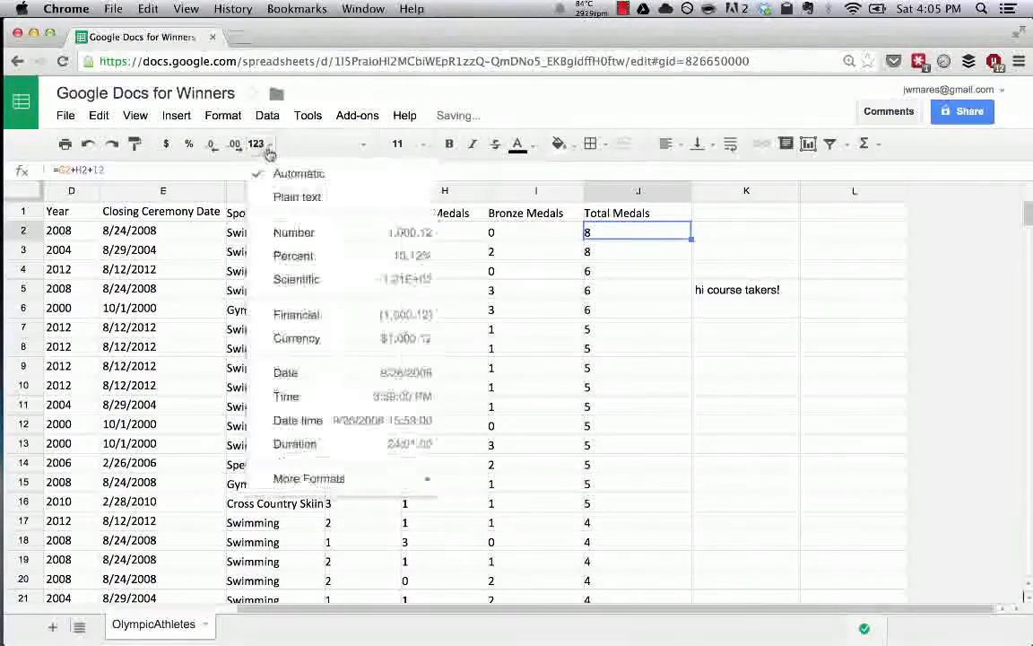
left_click(295, 289)
left_click(258, 144)
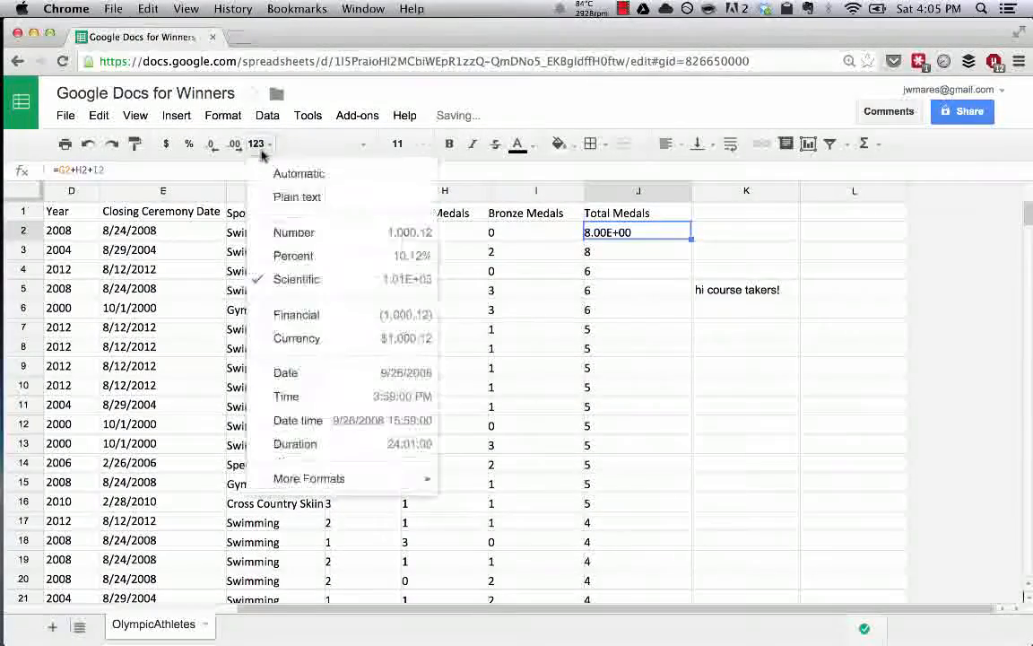
left_click(287, 373)
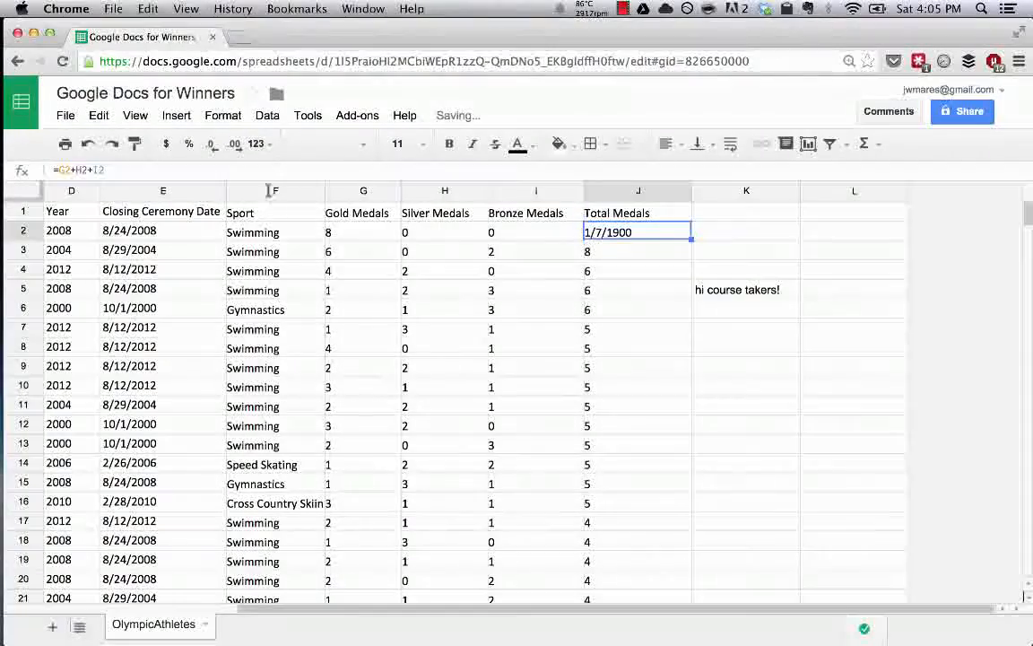
left_click(260, 148)
left_click(288, 396)
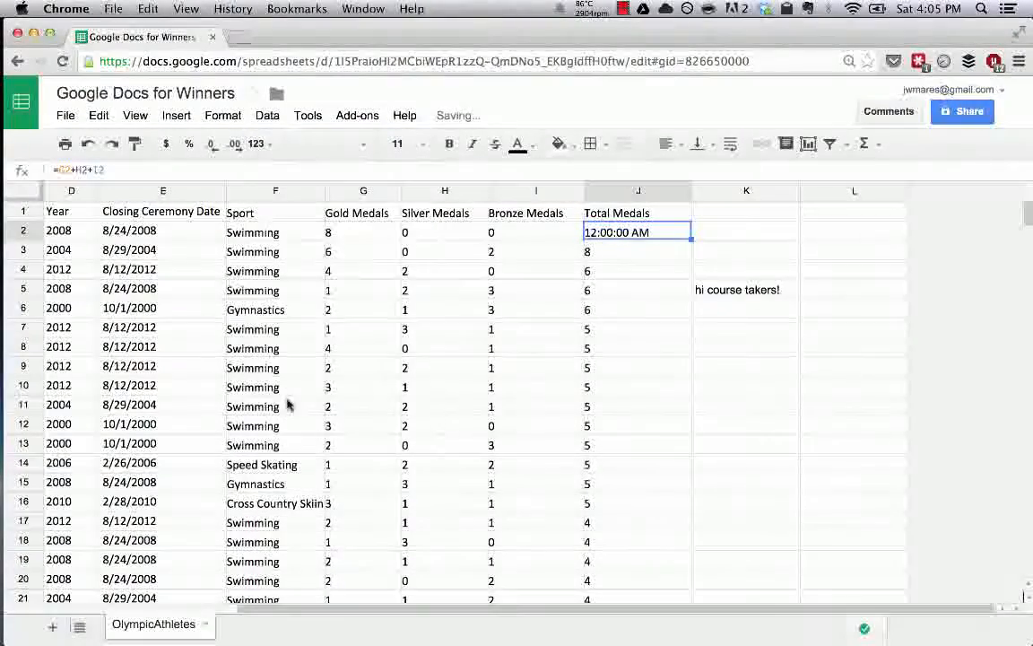
left_click(257, 144)
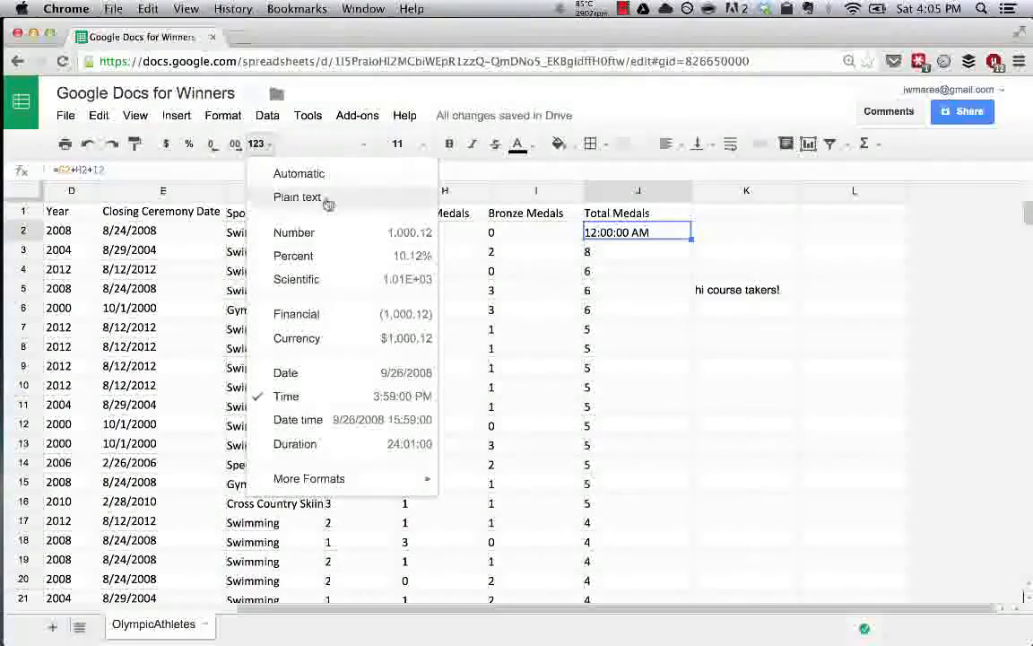
left_click(328, 173)
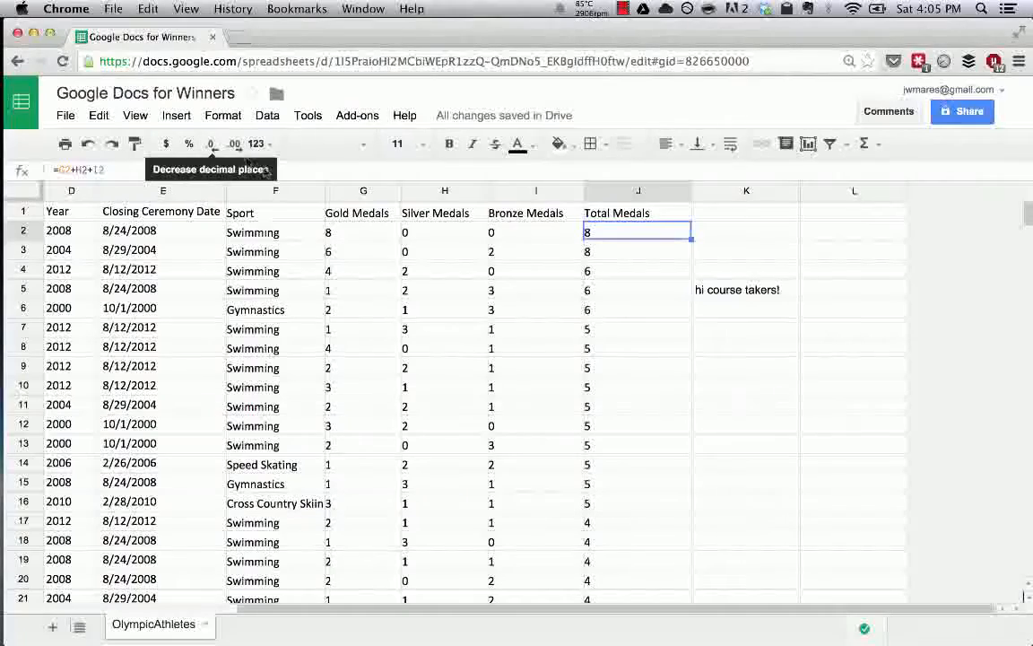
Increase the decimal places of cell J2 to six and reduce them back to zero.
left_click(236, 145)
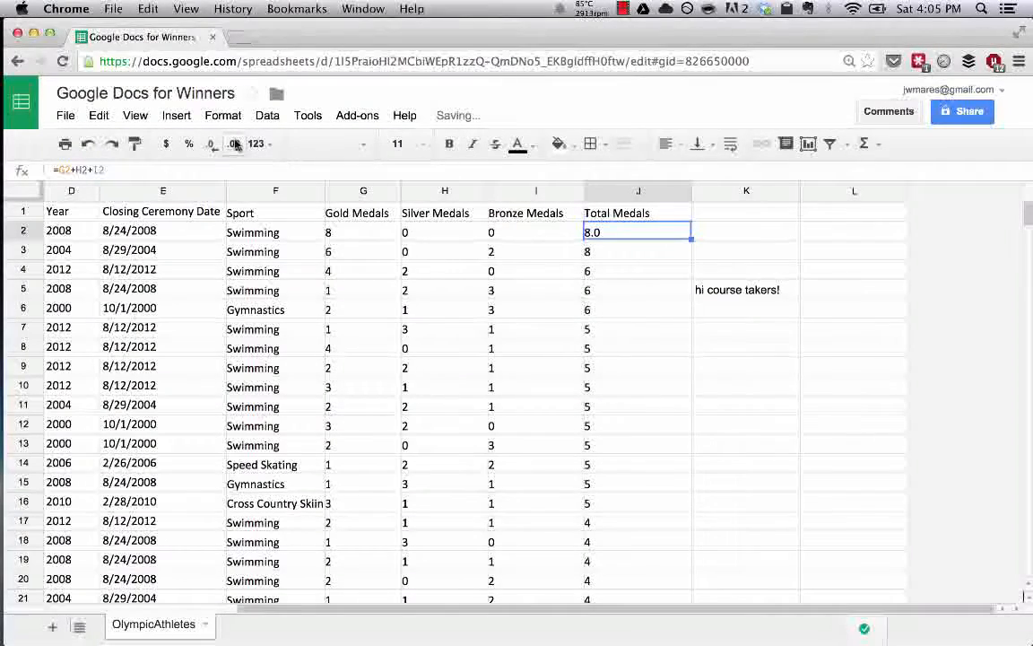
left_click(189, 145)
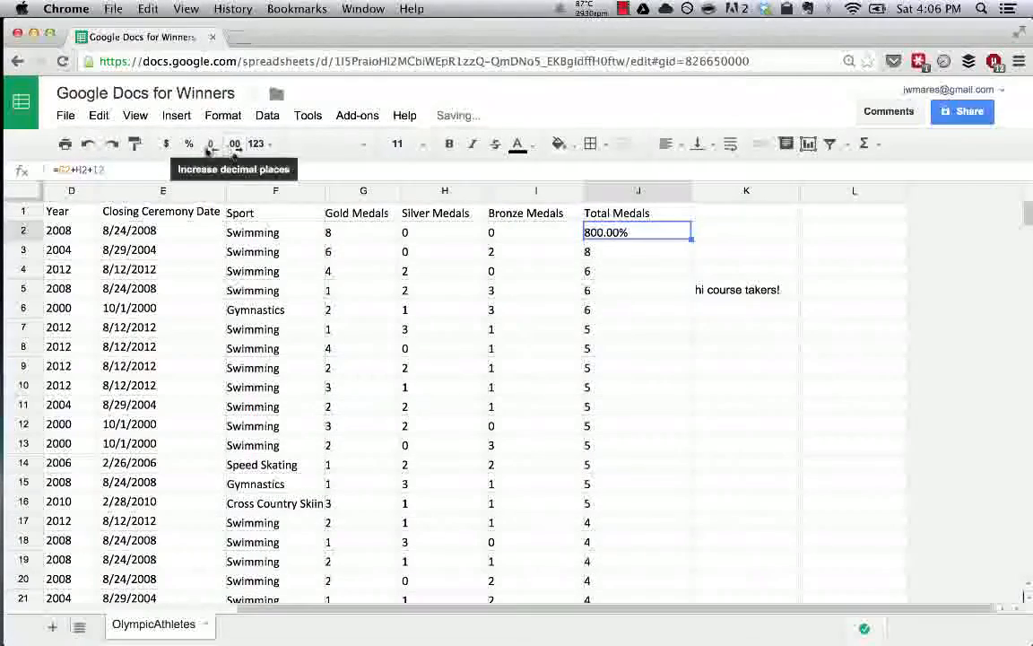
key("super+z")
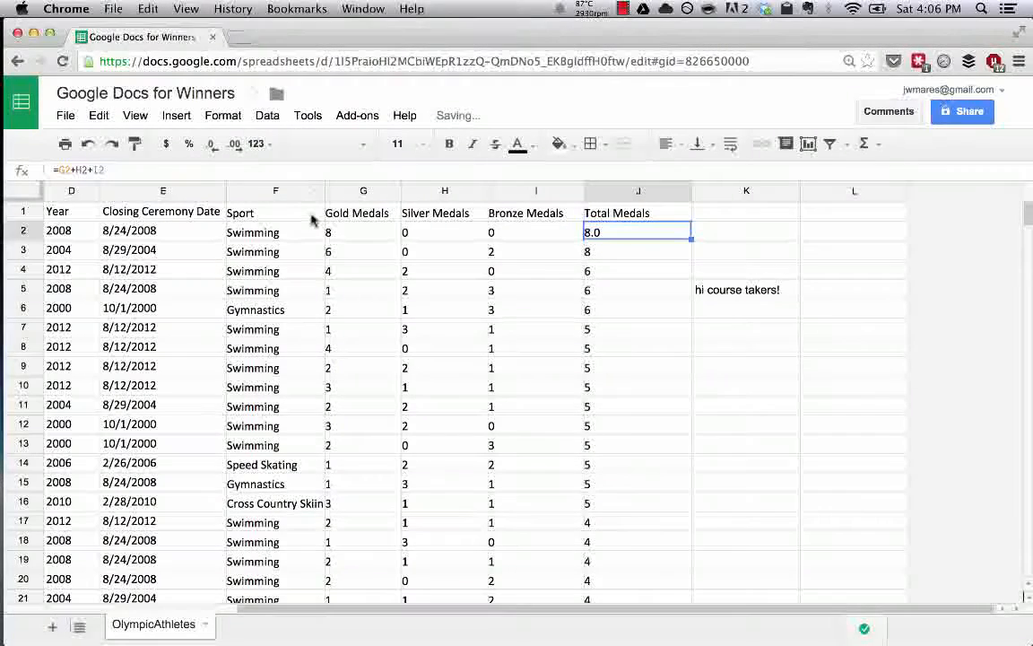
left_click(236, 145)
left_click(236, 145)
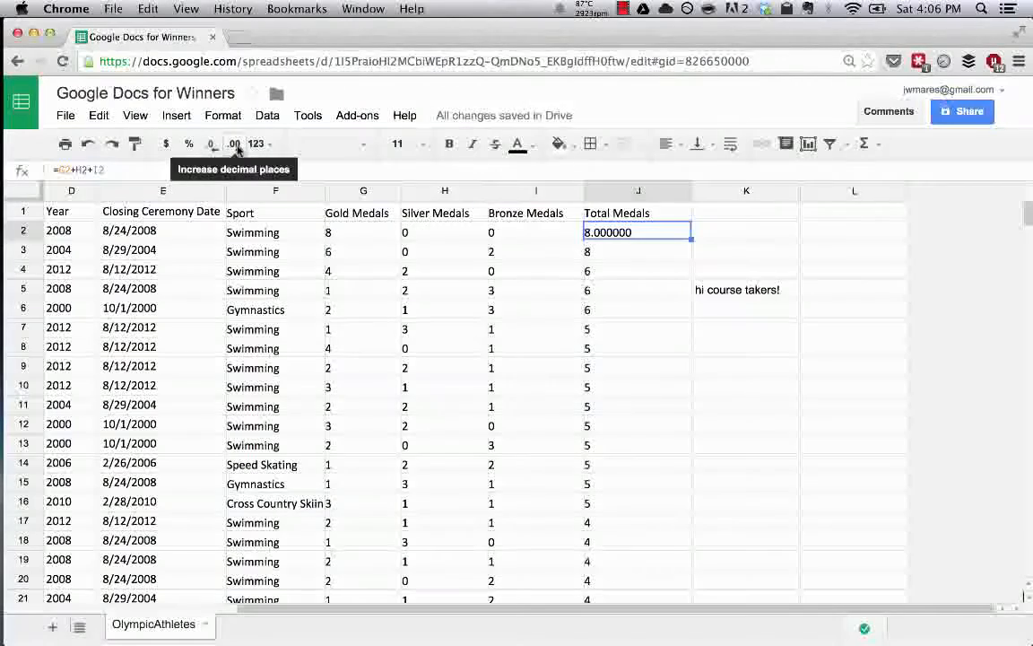
left_click(211, 146)
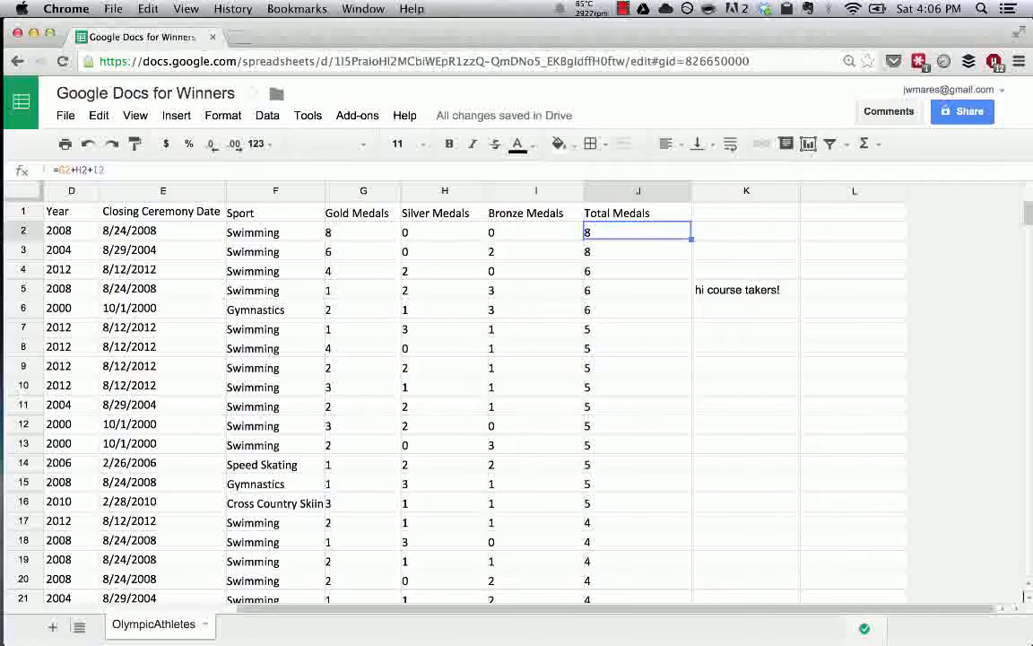
Replace the formula in Total Medals cell J2 with the value 9.2486720938457.
type("9.24867209384570q3945\\")
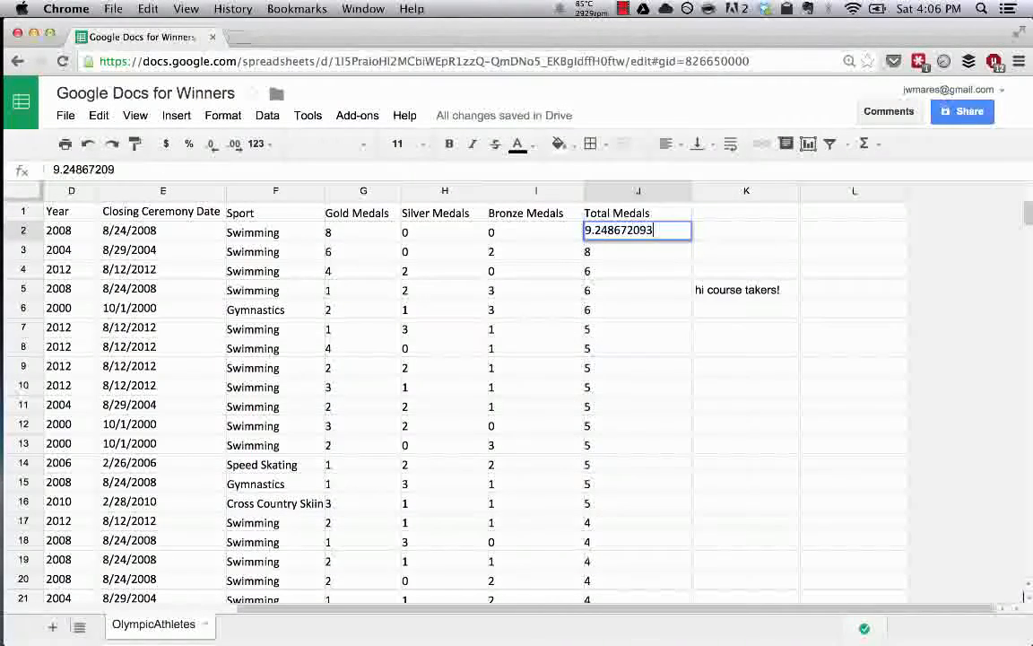
key("BackSpace")
key("BackSpace")
key("BackSpace")
key("Return")
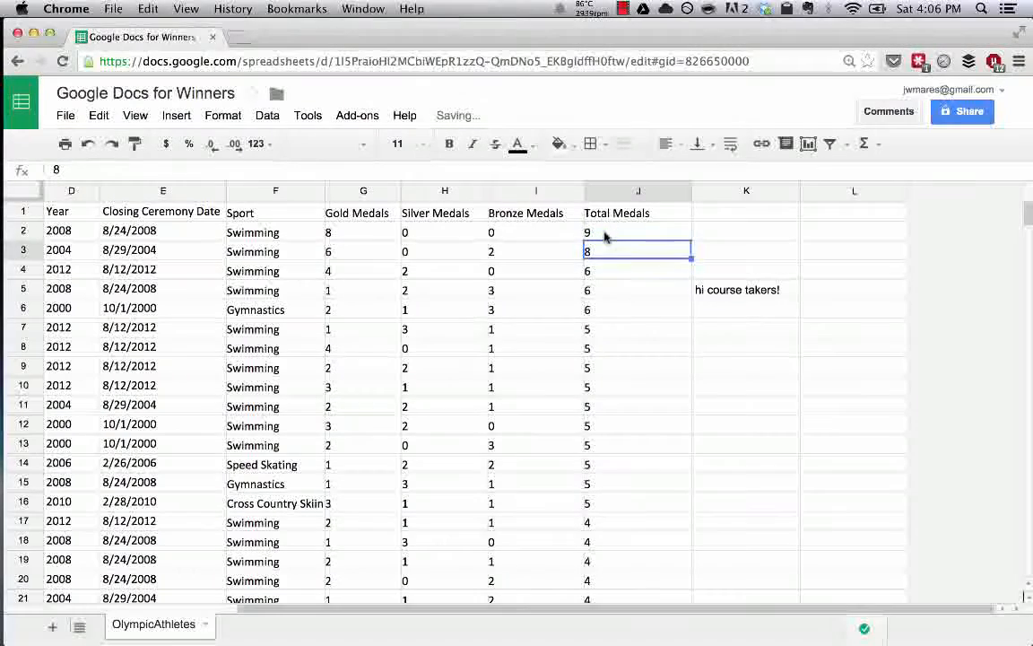
Increase the decimal places of cell J2 to eleven.
left_click(605, 235)
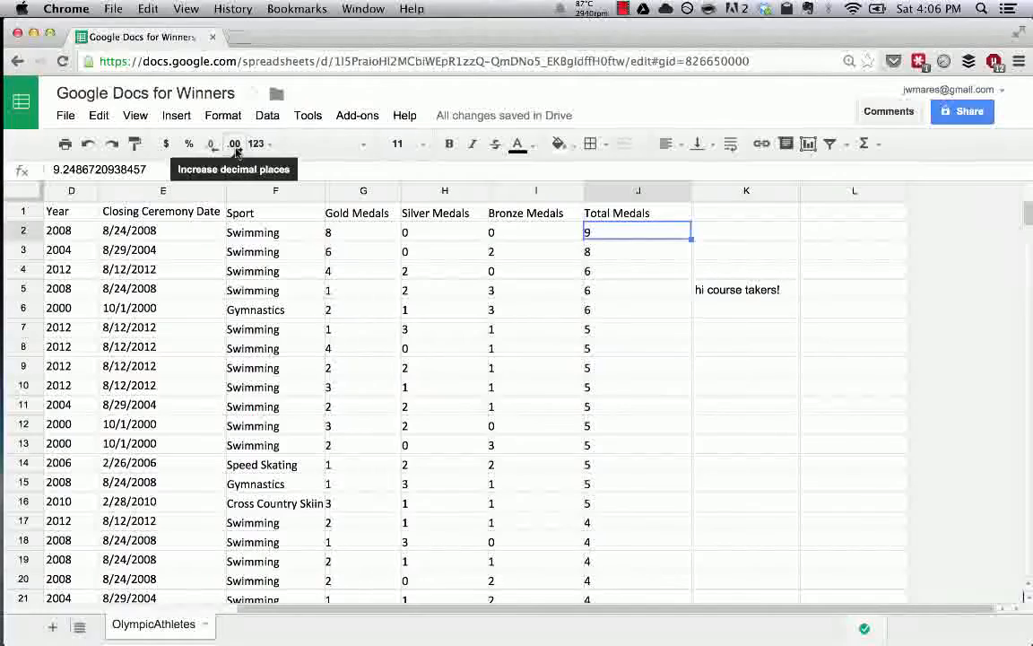
left_click(236, 151)
left_click(236, 150)
left_click(237, 151)
left_click(236, 151)
left_click(237, 150)
left_click(237, 150)
left_click(236, 150)
left_click(236, 150)
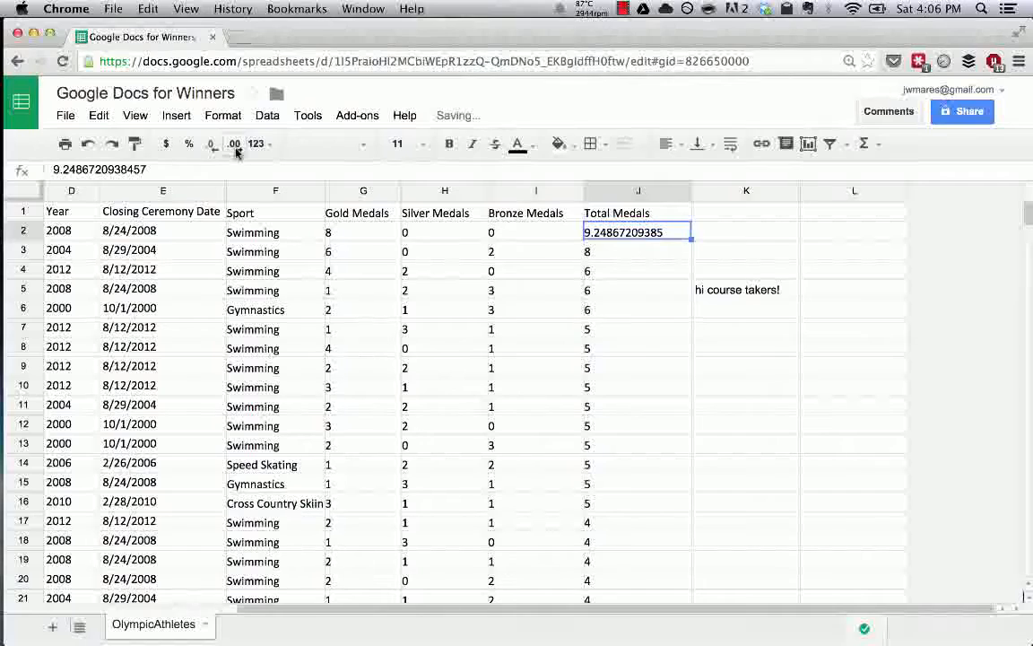
Decrease the decimal places of cell J2 until it displays a whole number.
left_click(213, 149)
left_click(214, 152)
left_click(214, 153)
left_click(215, 154)
left_click(215, 154)
left_click(215, 155)
left_click(215, 154)
left_click(215, 155)
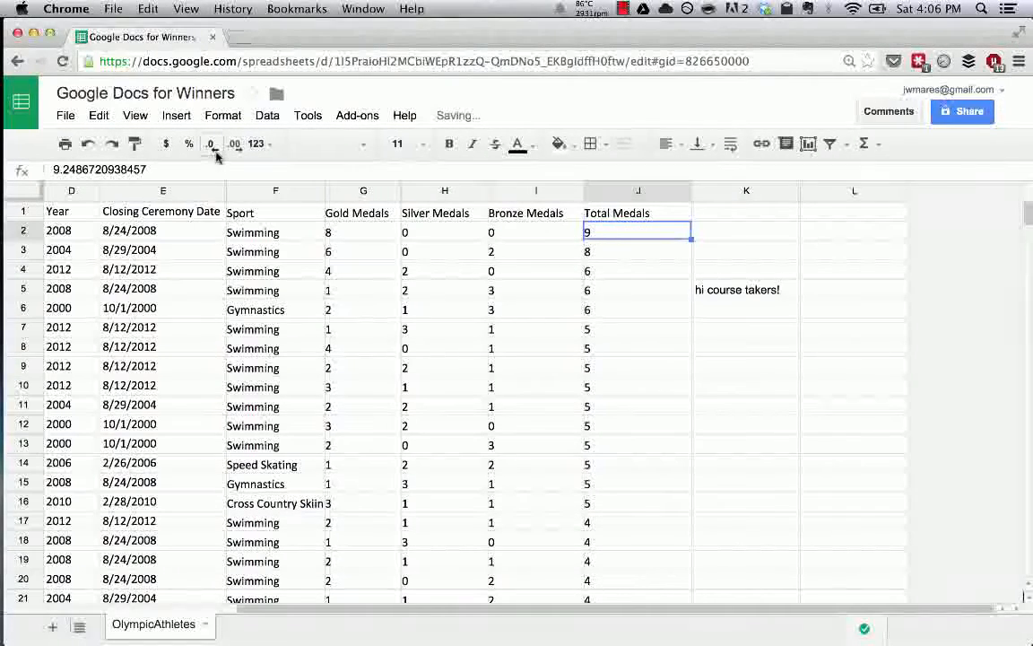
Try the Verdana and Arial fonts on cell J2 and set it to Georgia.
left_click(332, 143)
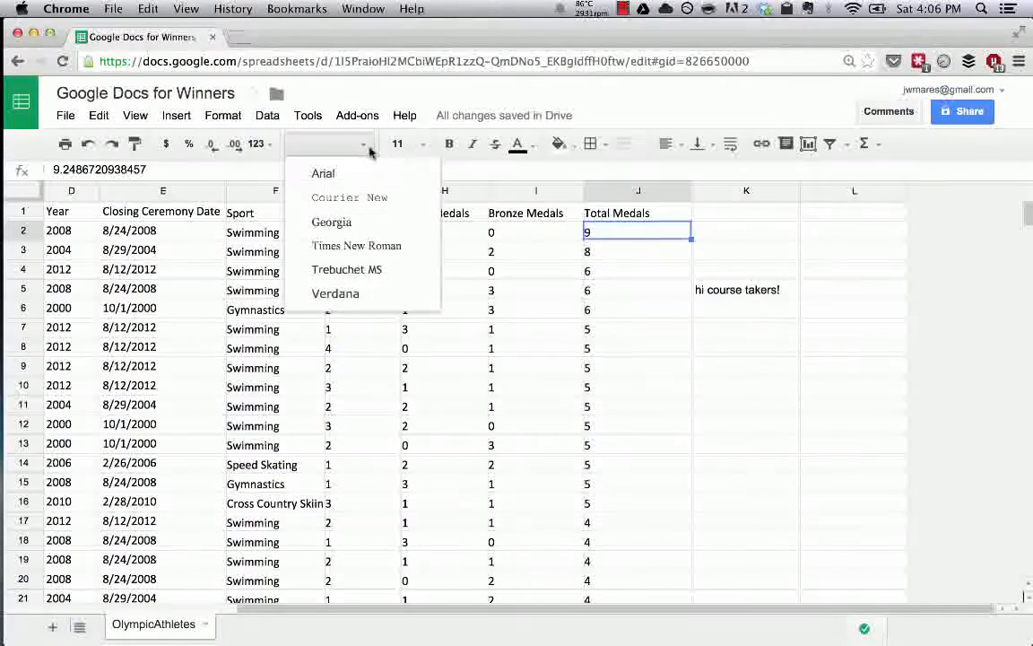
left_click(361, 294)
left_click(359, 145)
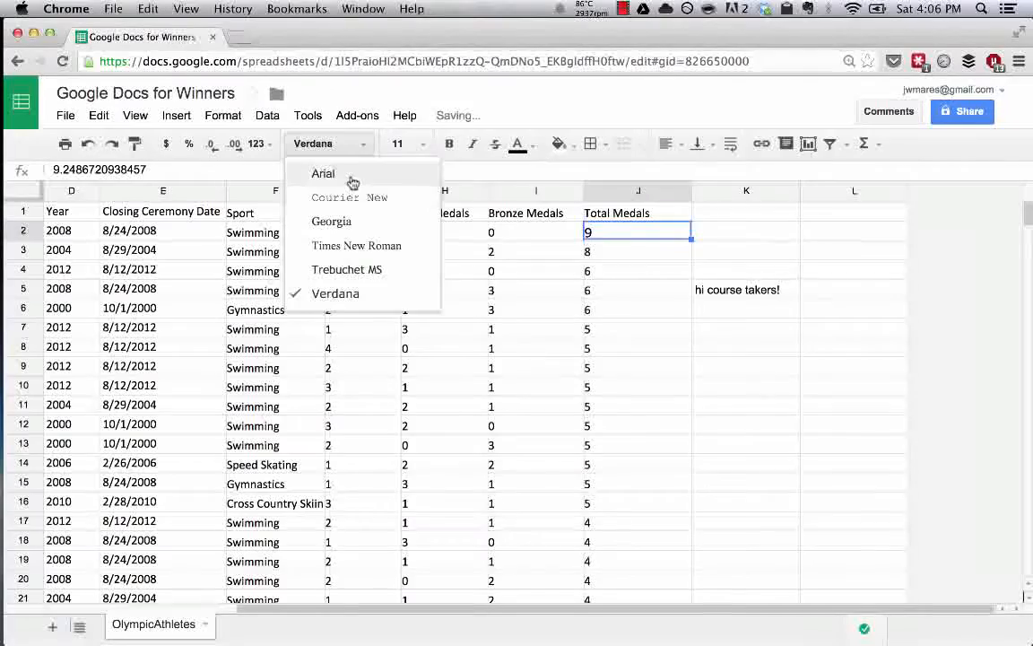
left_click(323, 174)
left_click(327, 147)
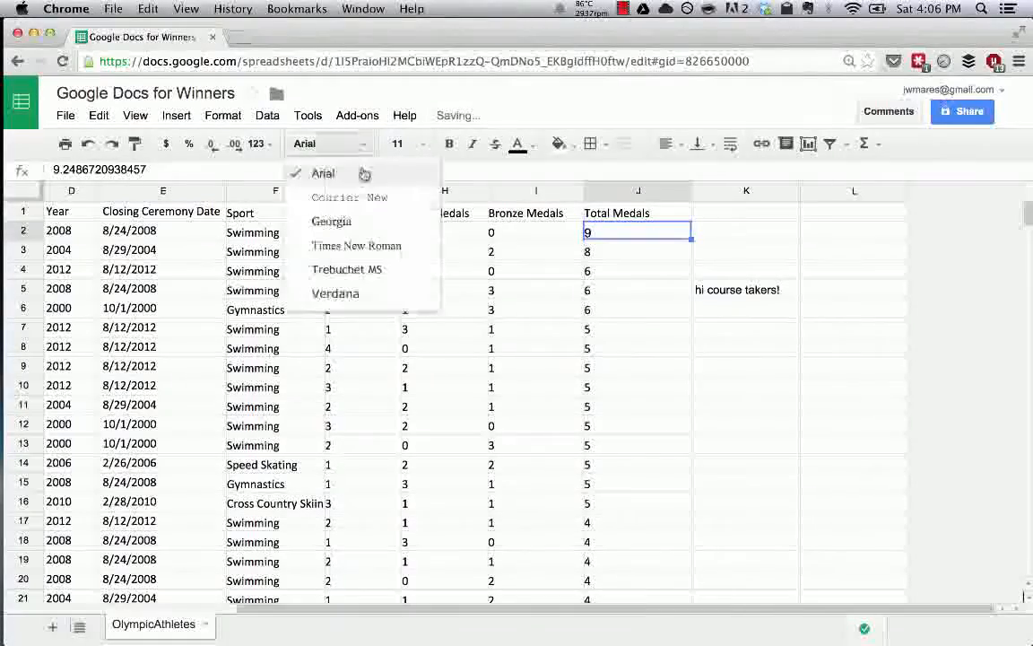
left_click(361, 226)
Set the font of the entire athletes data range to Verdana.
left_click(436, 291)
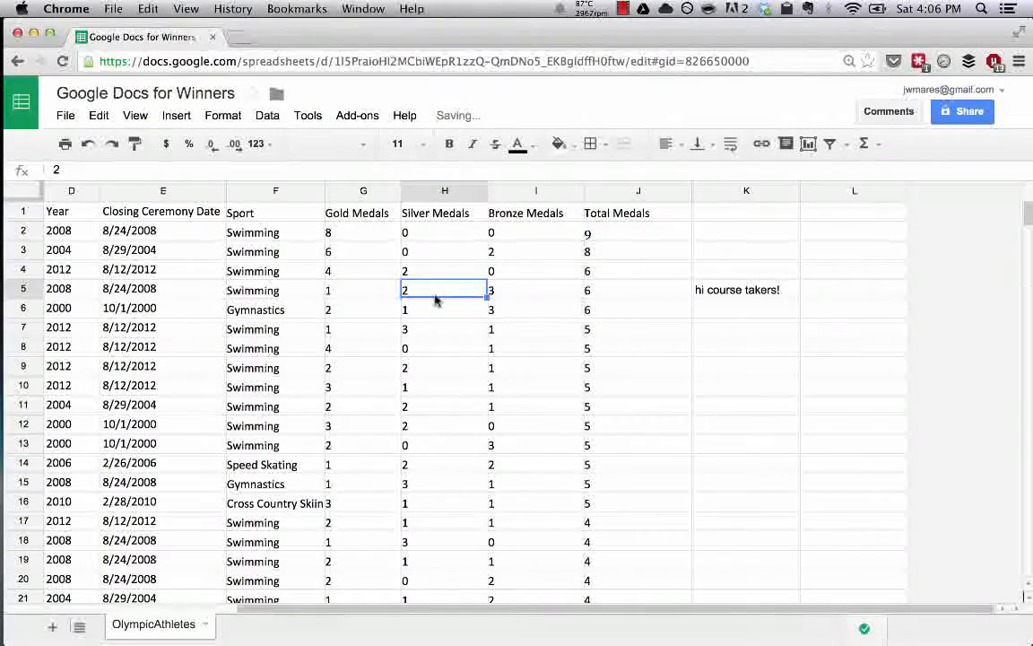
key("super+a")
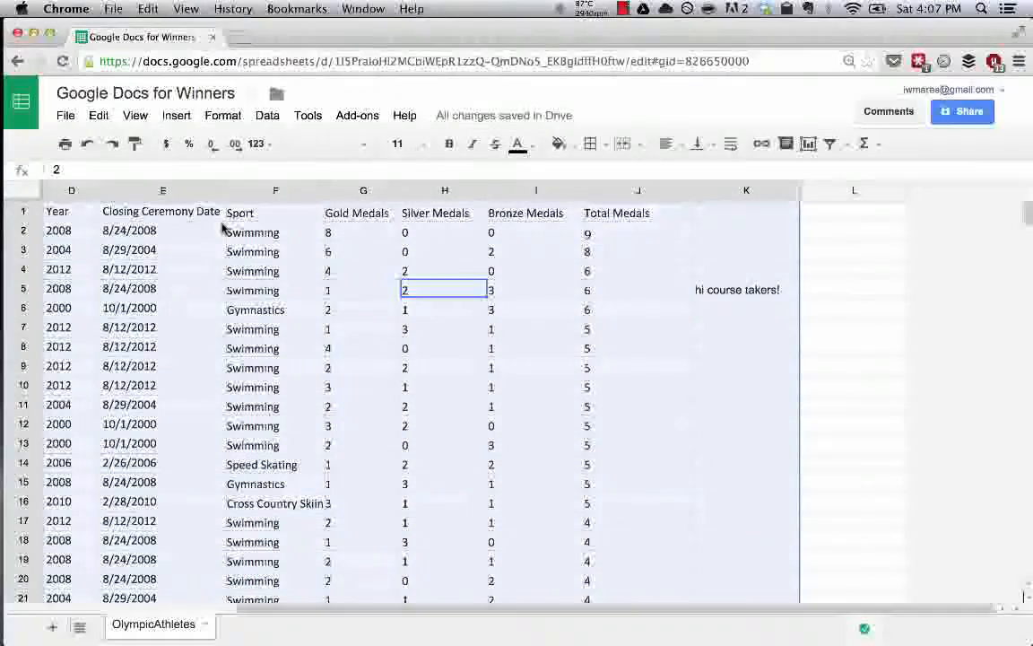
left_click(366, 145)
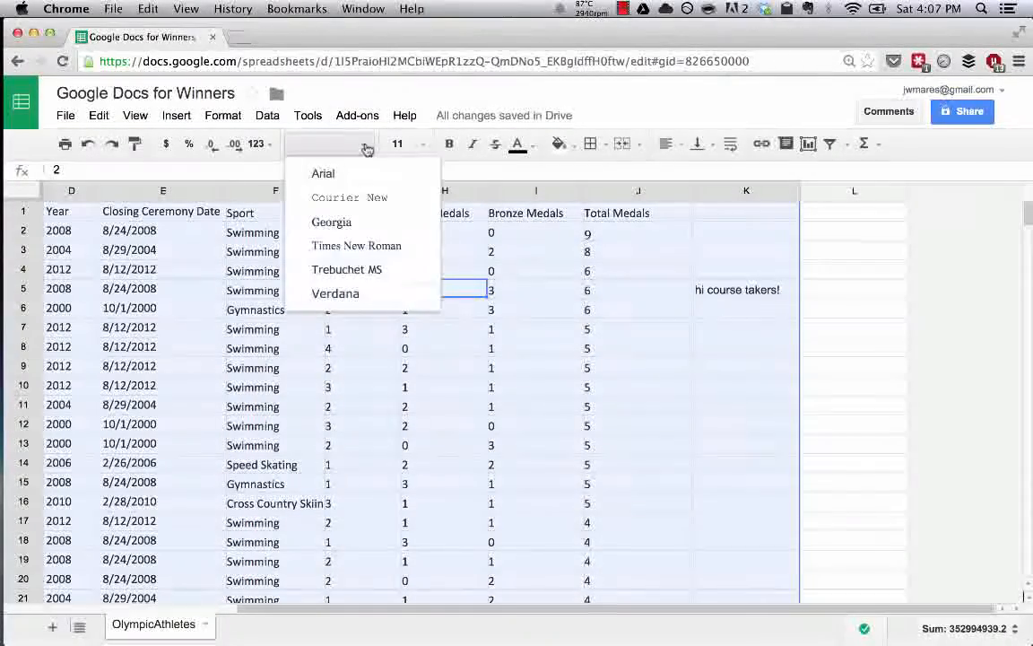
left_click(360, 296)
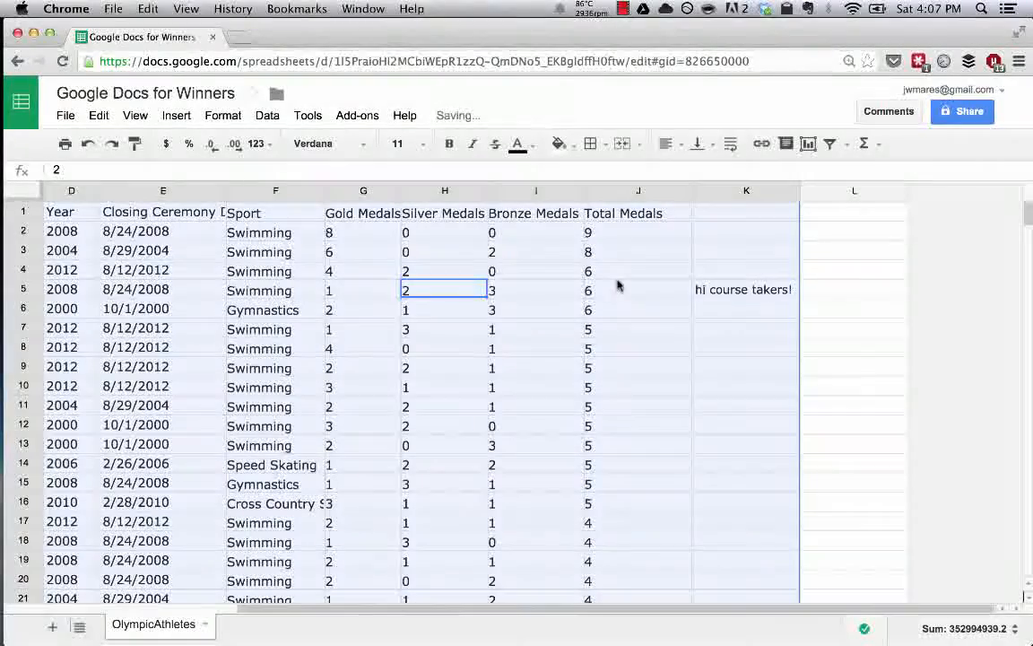
scroll(729, 324, "left", 4)
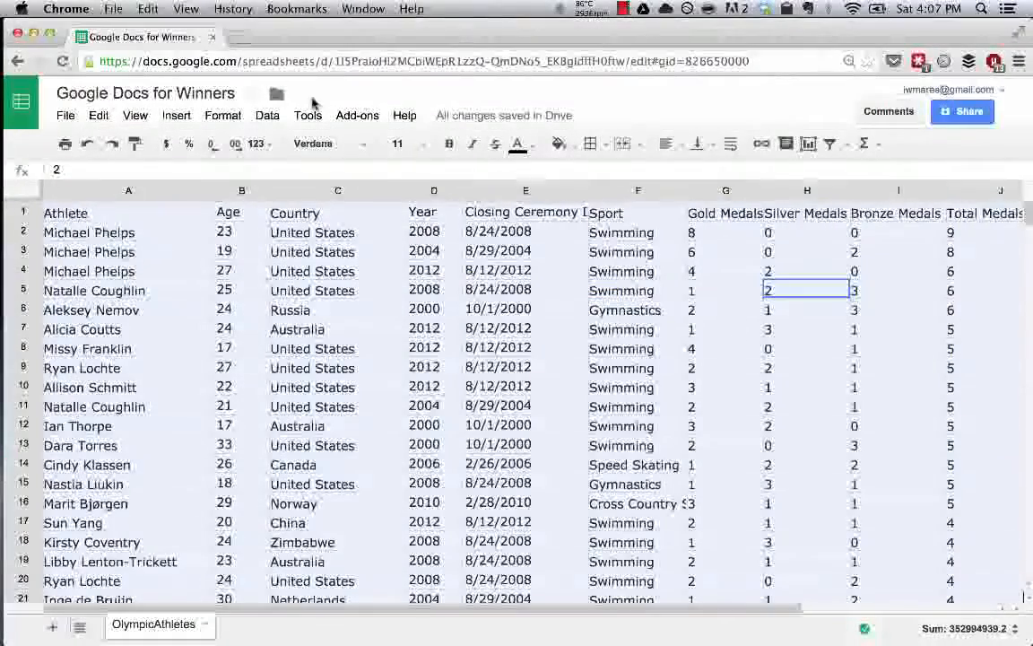
Set the font of the selected athletes data range to Arial.
left_click(373, 146)
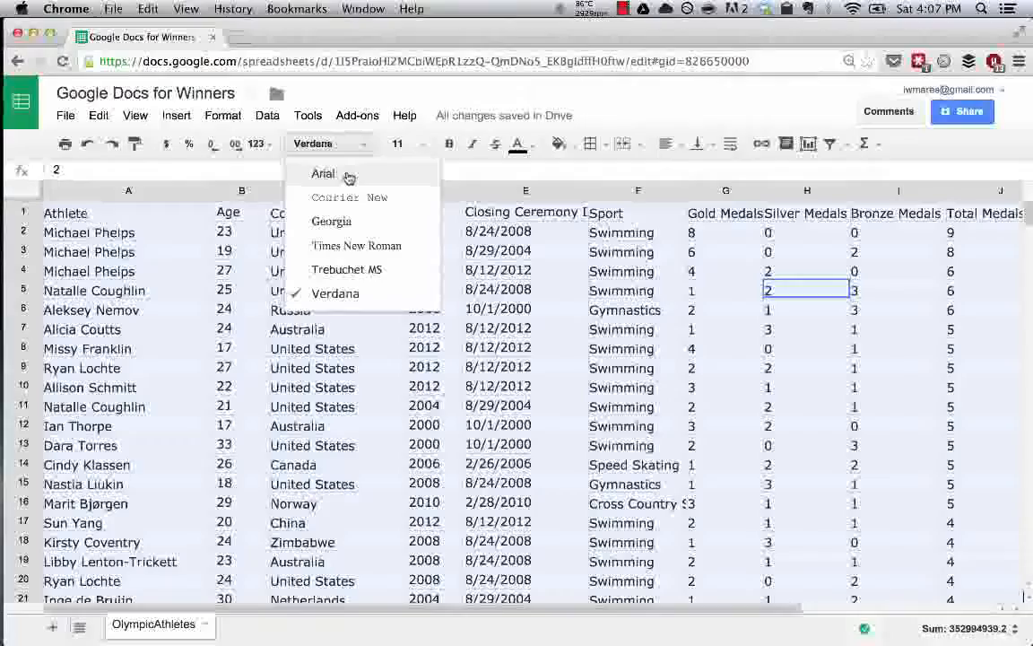
left_click(347, 173)
scroll(417, 305, "right", 4)
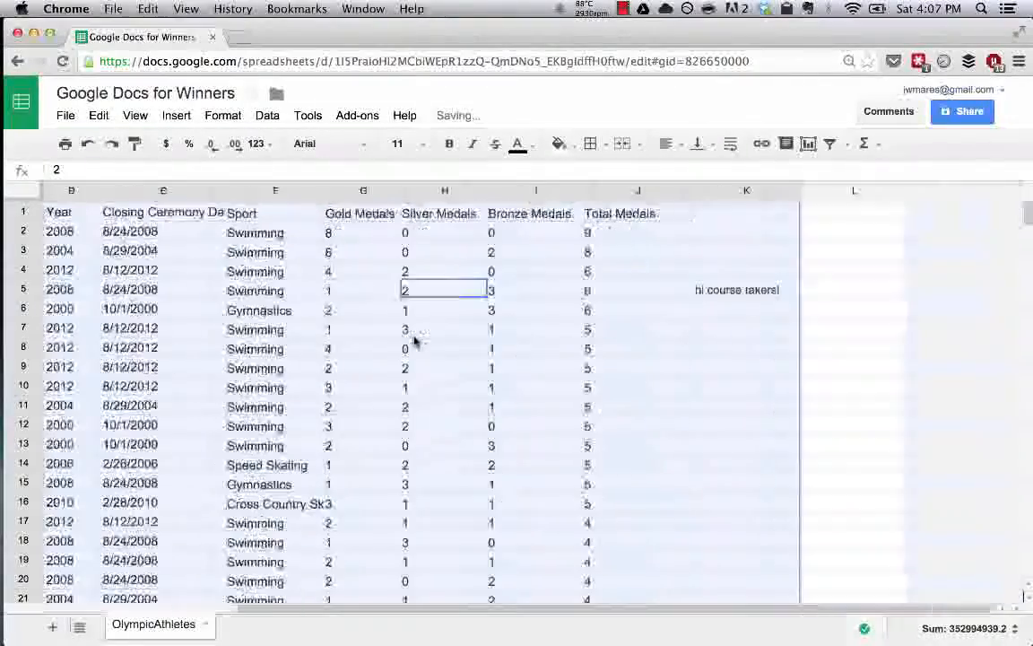
Fill cell J3 in the Total Medals column with green, and reset its fill color.
left_click(634, 259)
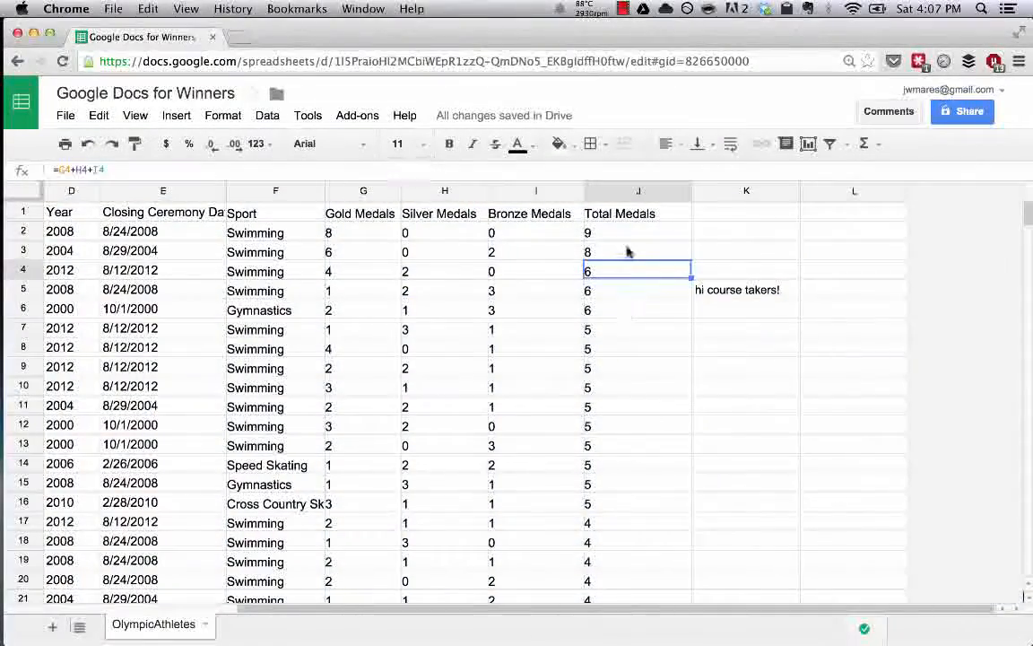
left_click(449, 145)
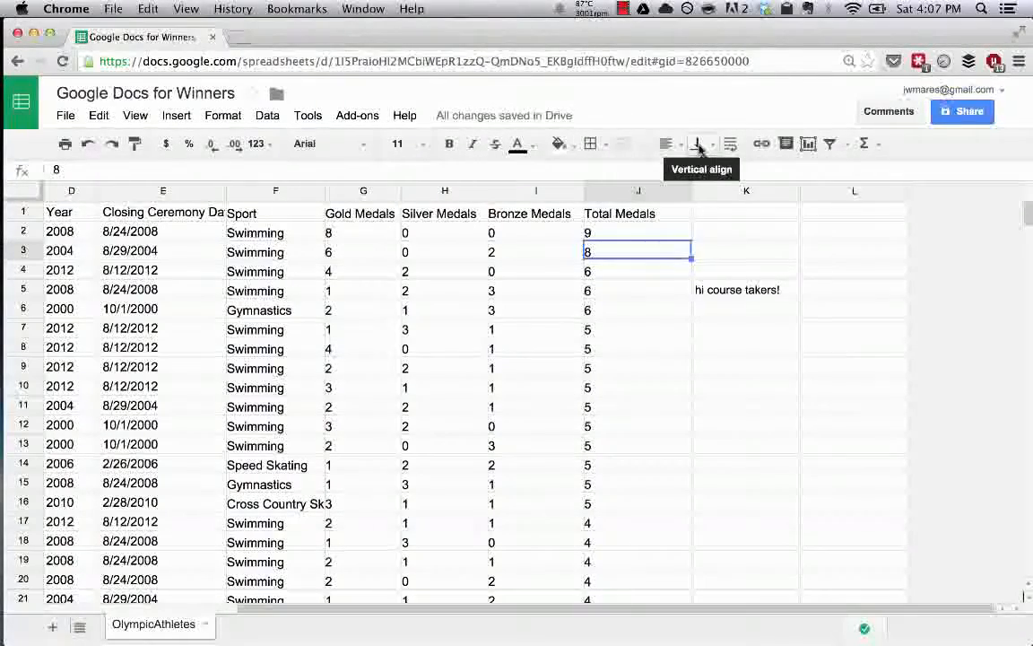
left_click(557, 144)
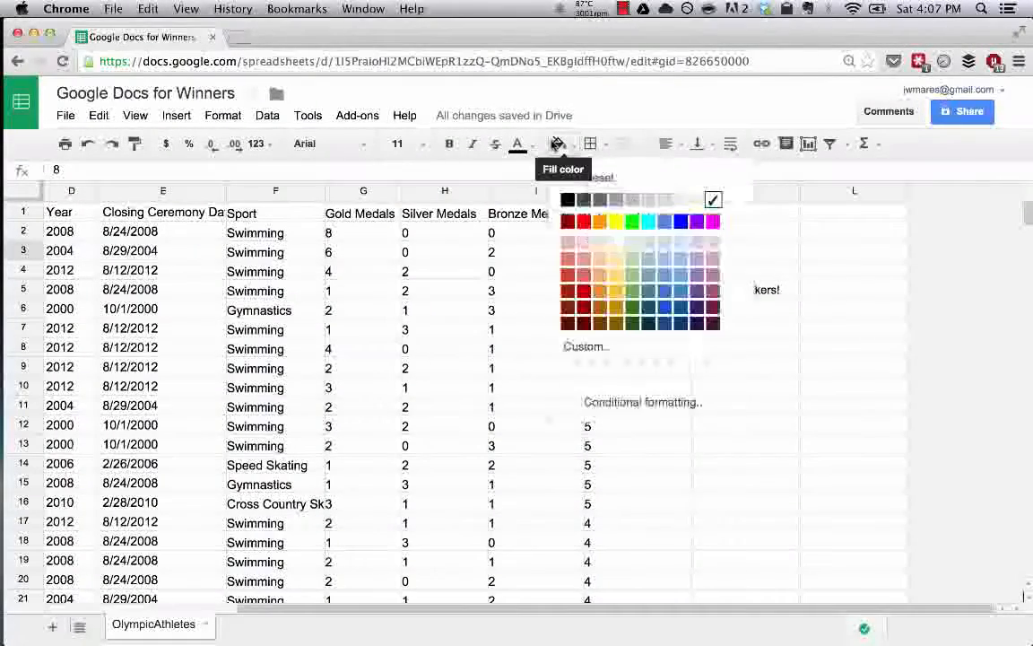
left_click(631, 290)
left_click(557, 143)
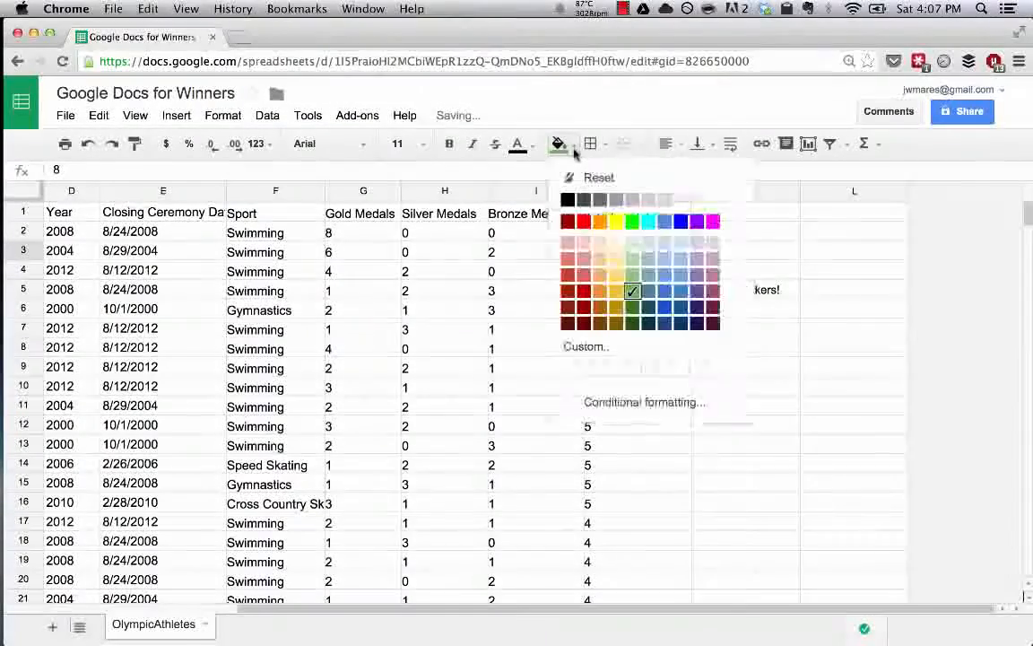
left_click(602, 176)
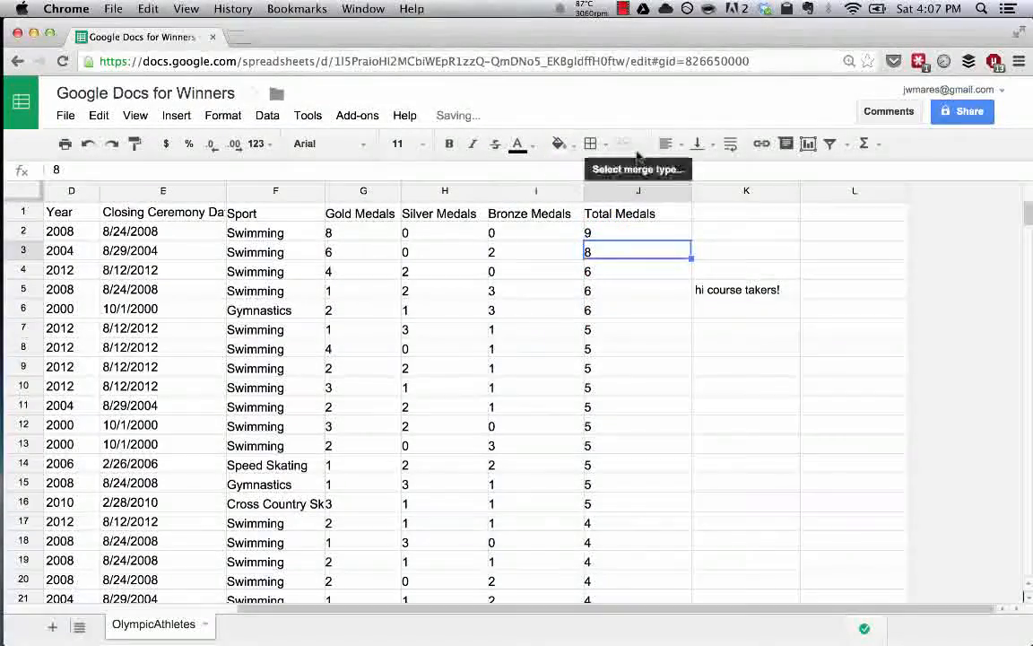
Change the text color of cell J3 to bright green, and reset it to the default.
left_click(517, 146)
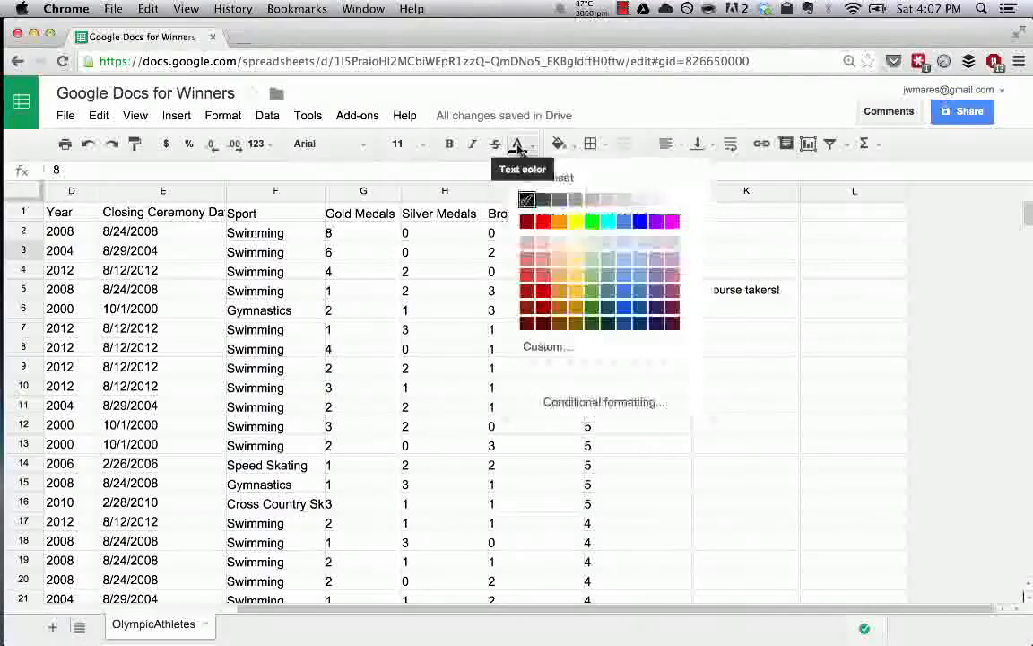
left_click(593, 230)
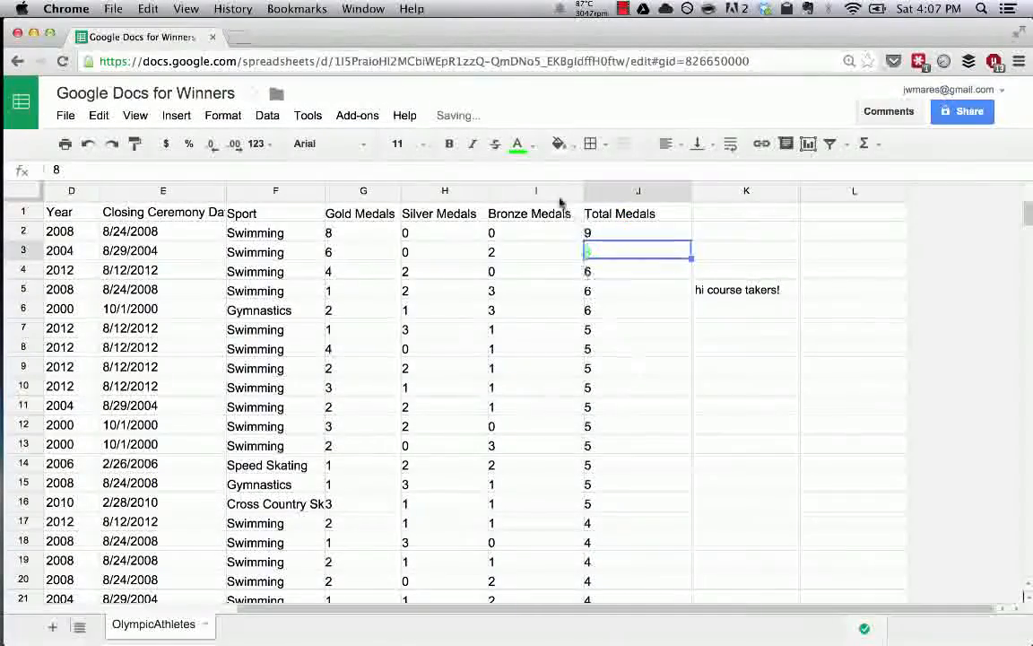
left_click(530, 145)
left_click(531, 183)
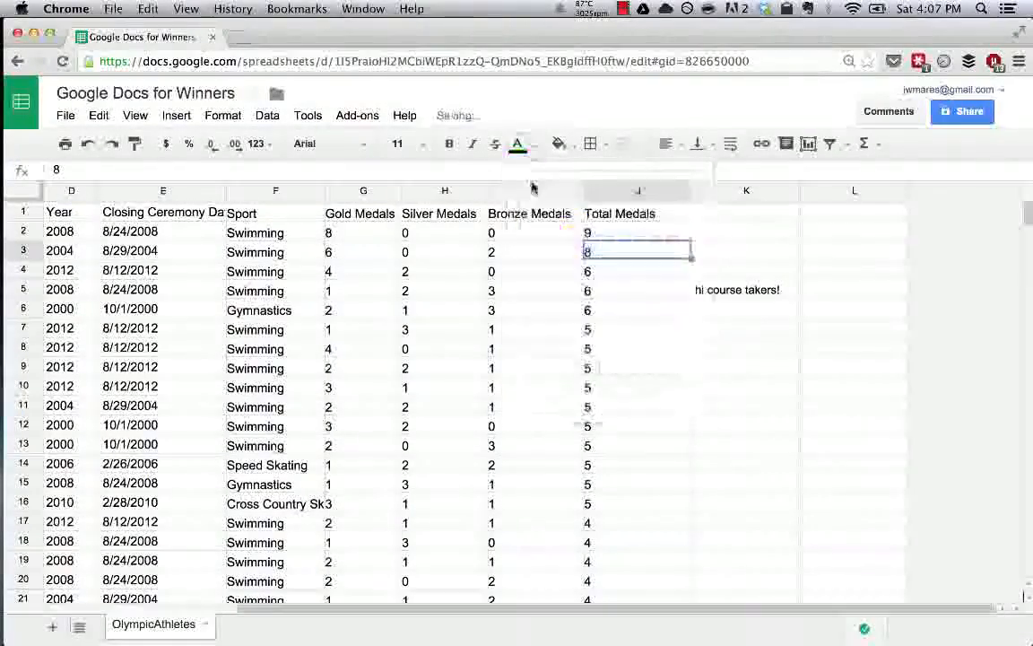
left_click(591, 144)
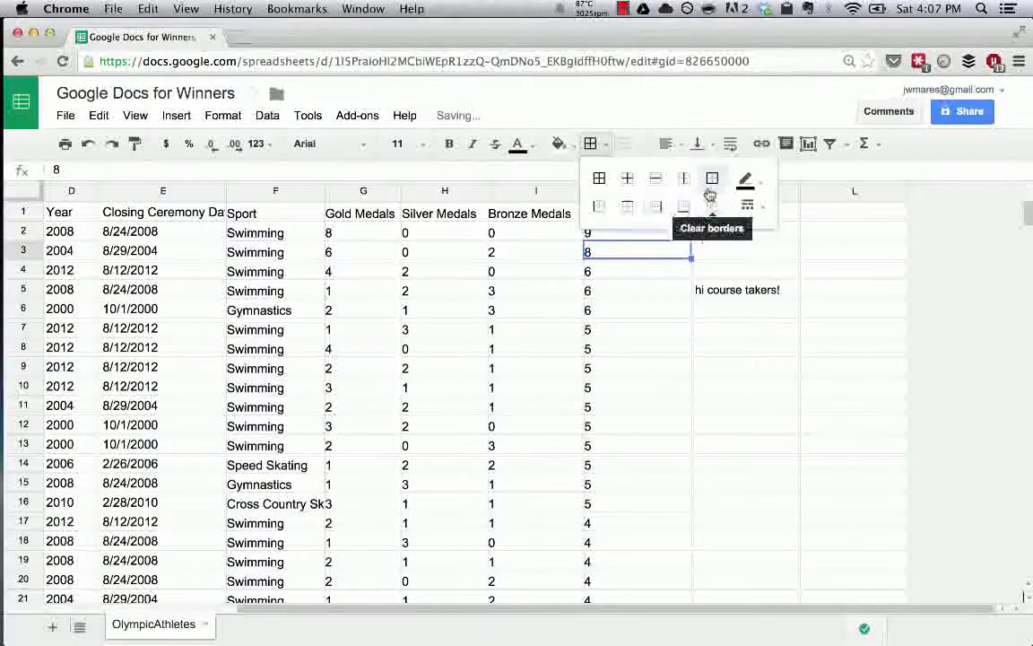
left_click(748, 182)
left_click(750, 183)
Center the value in cell J3 horizontally, and align it back to the left.
left_click(667, 144)
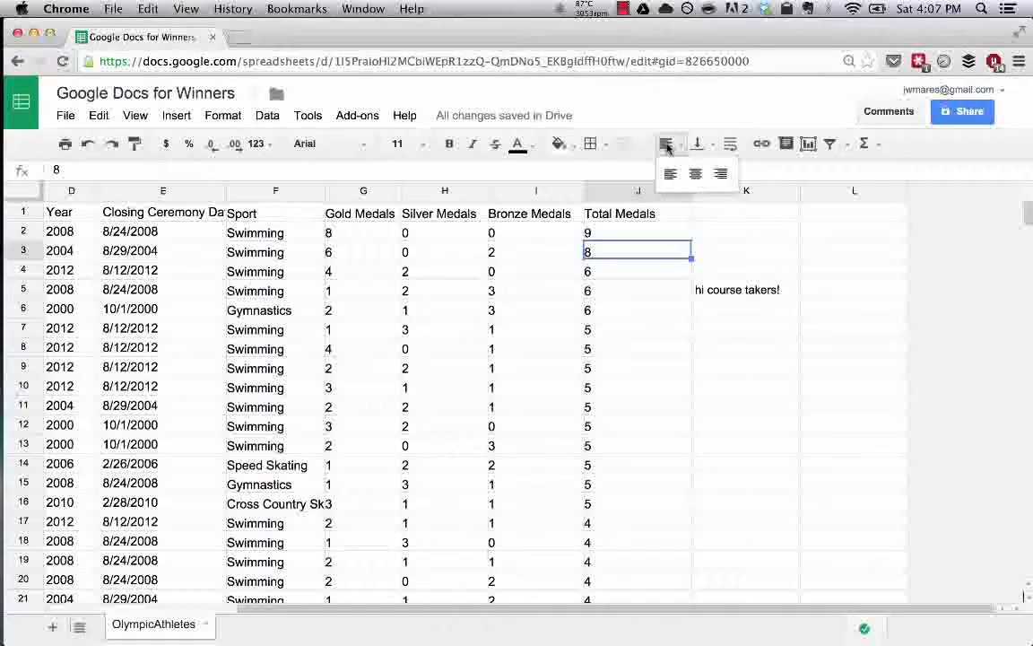
left_click(722, 175)
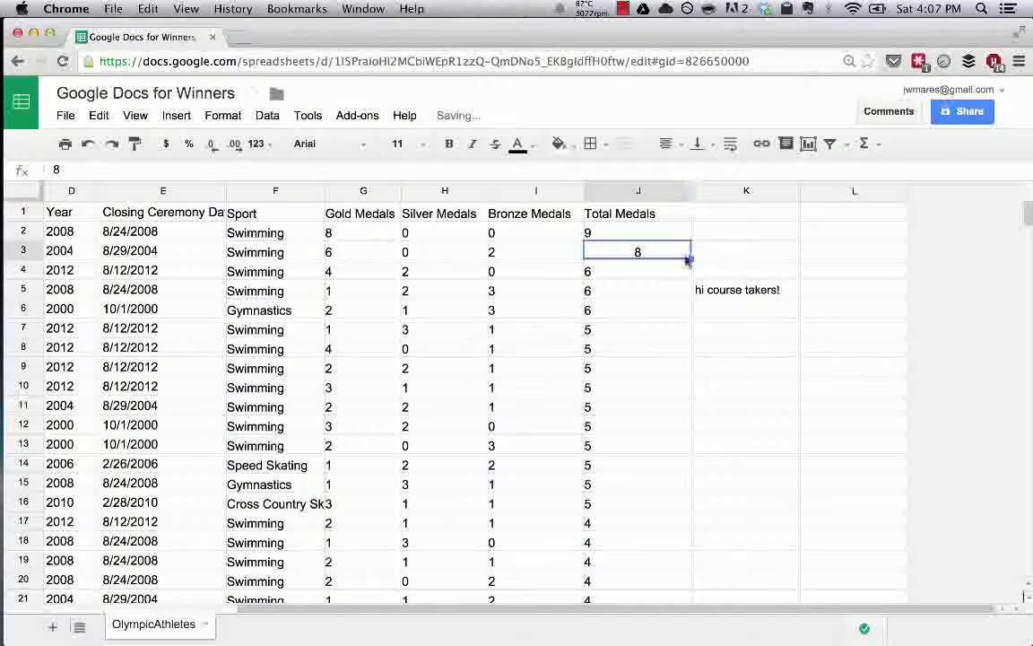
left_click(664, 145)
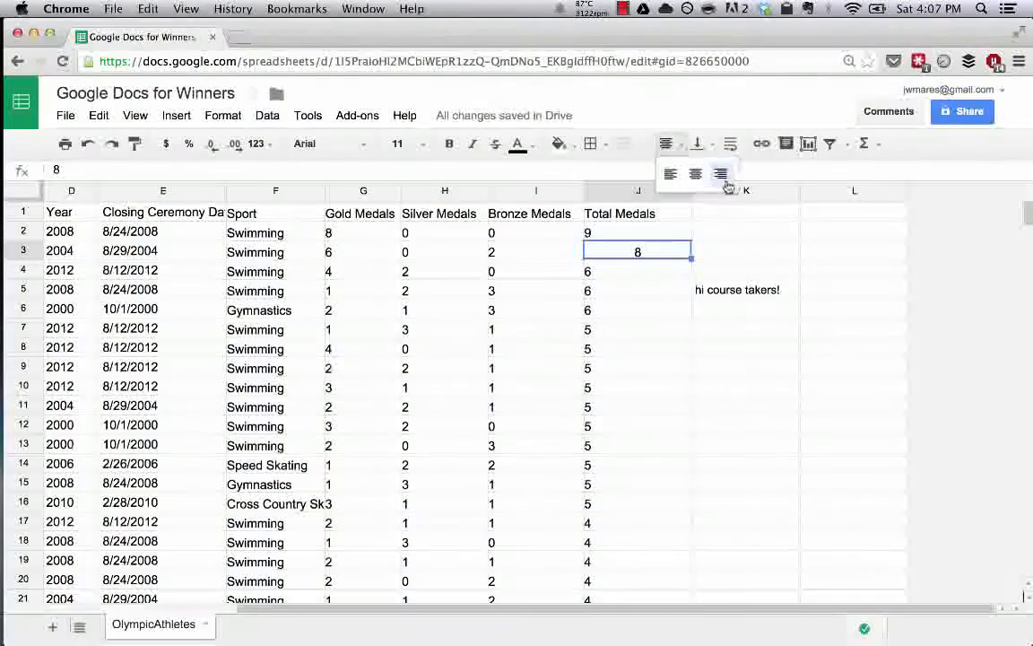
left_click(670, 174)
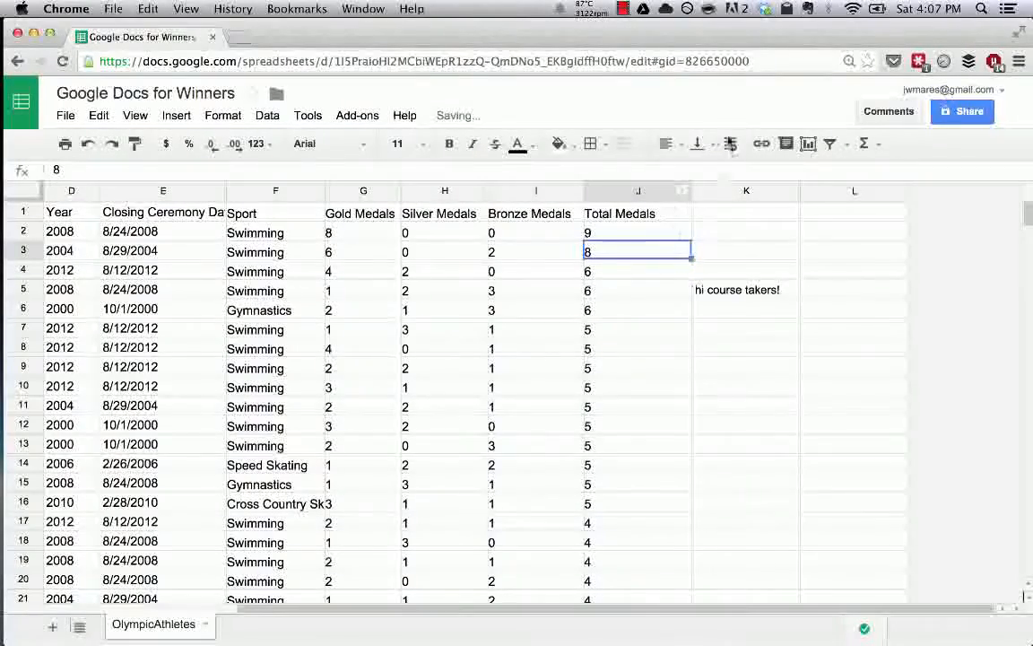
left_click(699, 145)
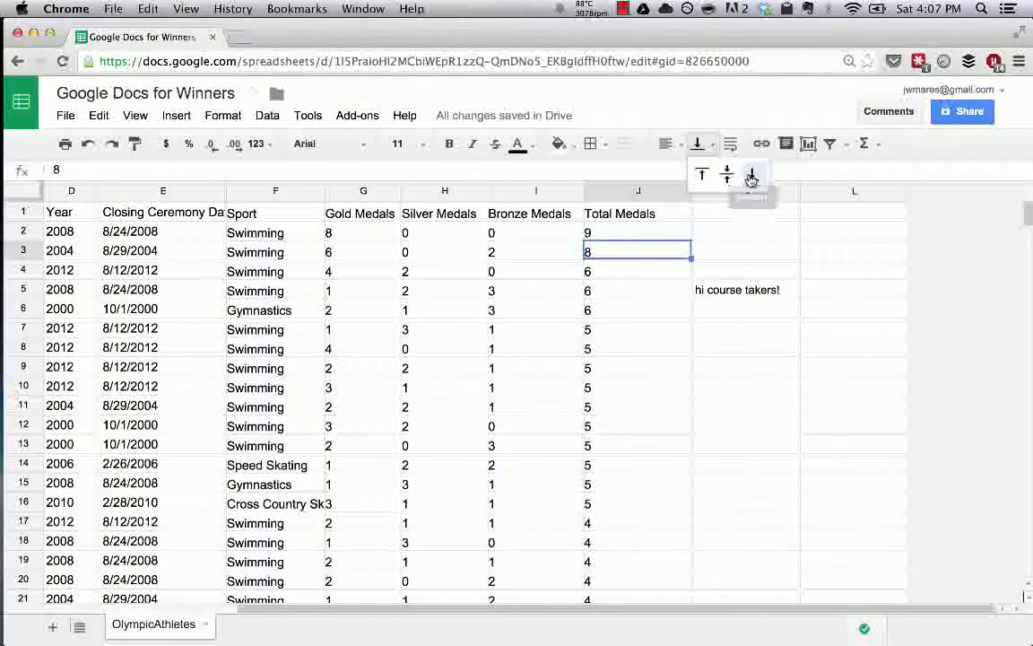
Append the filler text "a;sldkjfa;slkdjf ;alksdjf" to the "hi course takers!" text in cell K5.
left_click(727, 289)
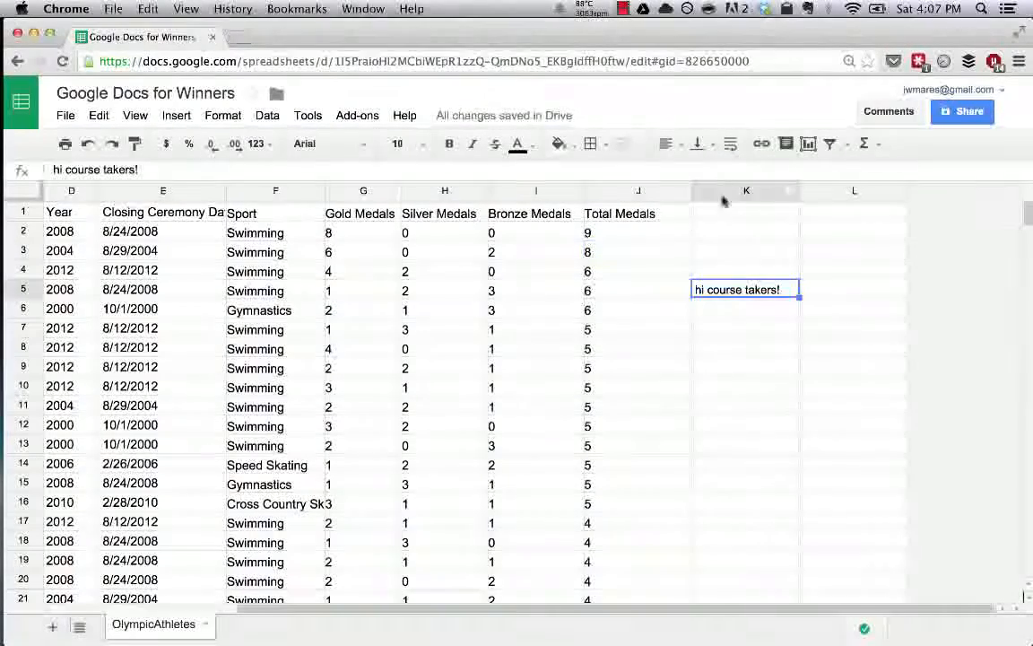
left_click(457, 168)
type("a")
key("BackSpace")
type("a;sldkjfa;slkdjf ;alksdjf")
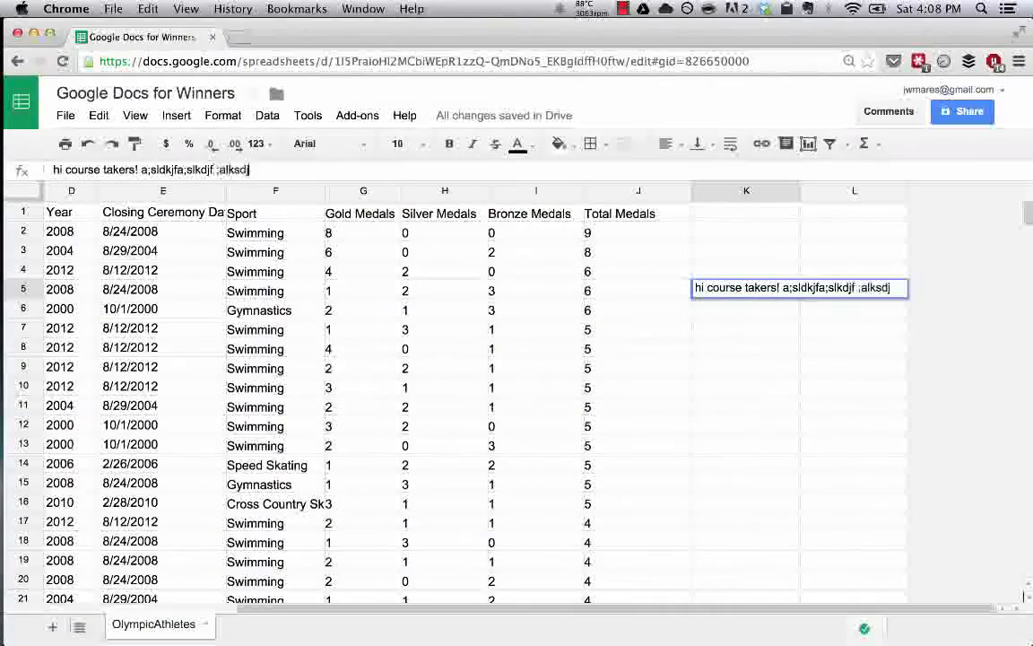
key("Return")
Increase the height of row 5 to about twice that of the other rows.
left_click(746, 279)
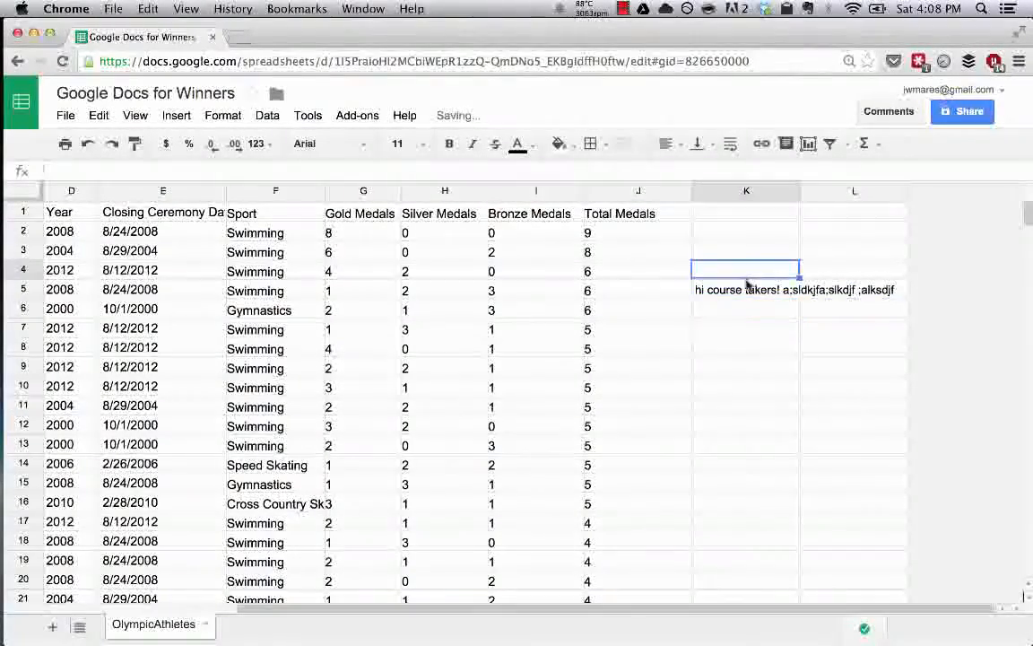
left_click(747, 288)
left_click_drag(16, 300, 16, 320)
right_click(739, 310)
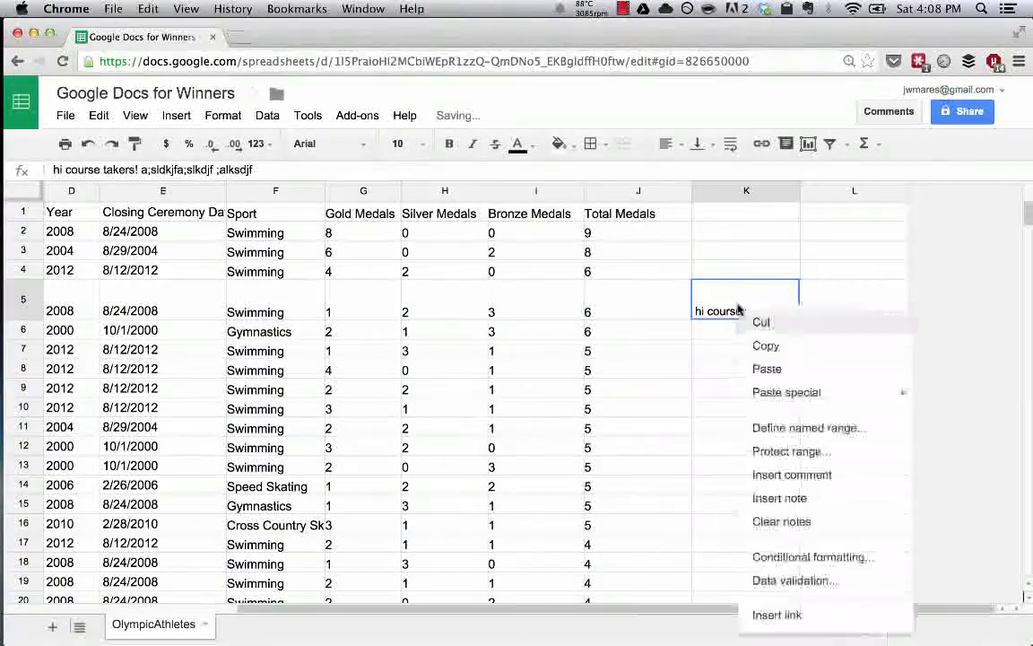
Align the text in cell K5 to the top of the cell, and undo the alignment.
left_click(761, 294)
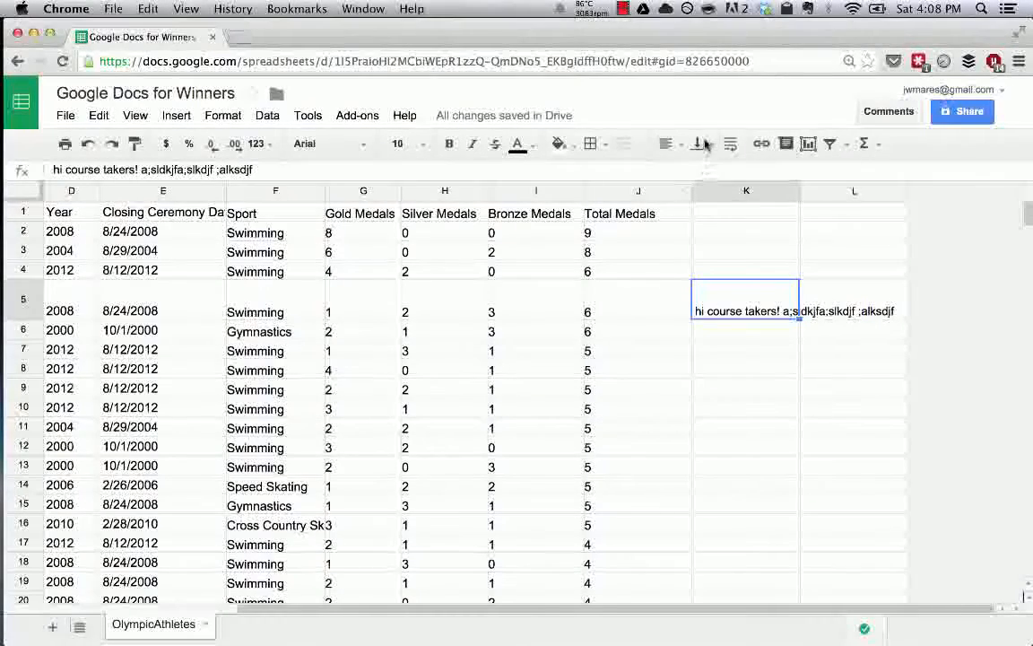
left_click(703, 173)
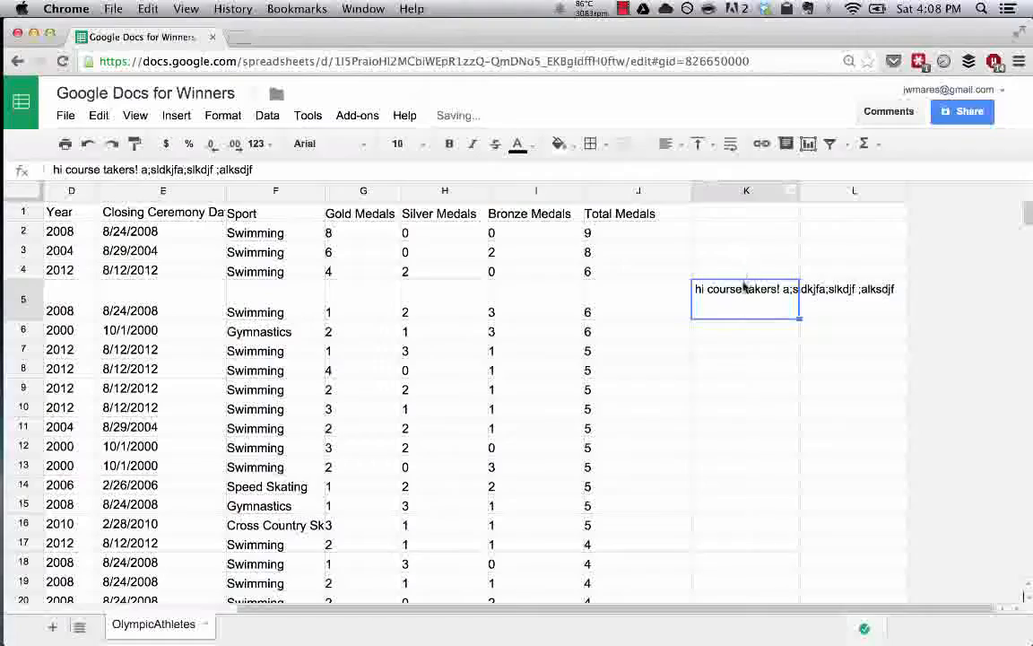
key("super+z")
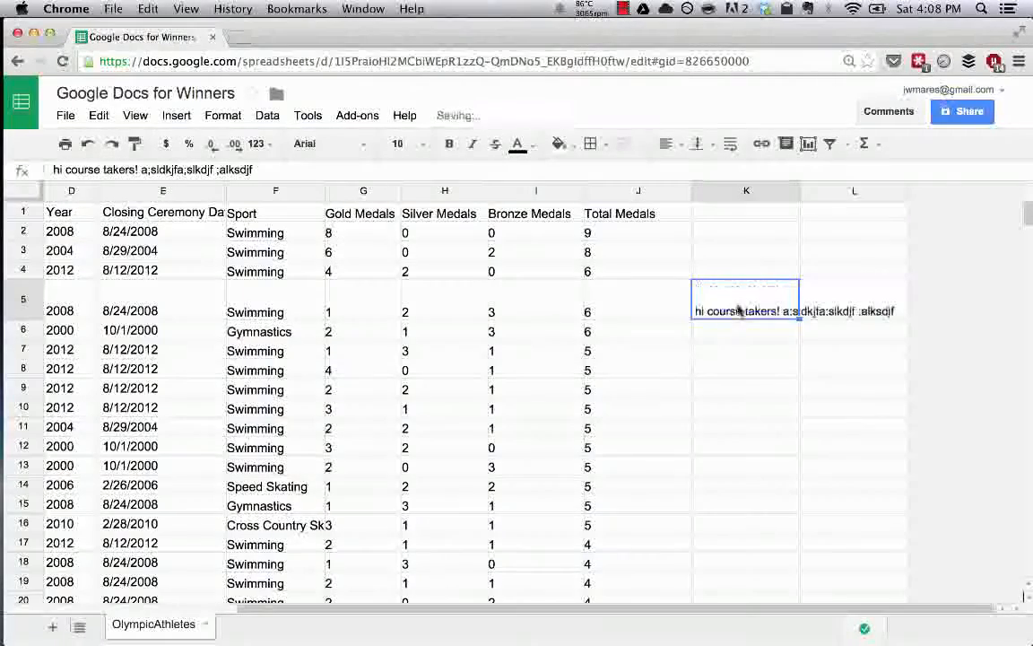
left_click(732, 145)
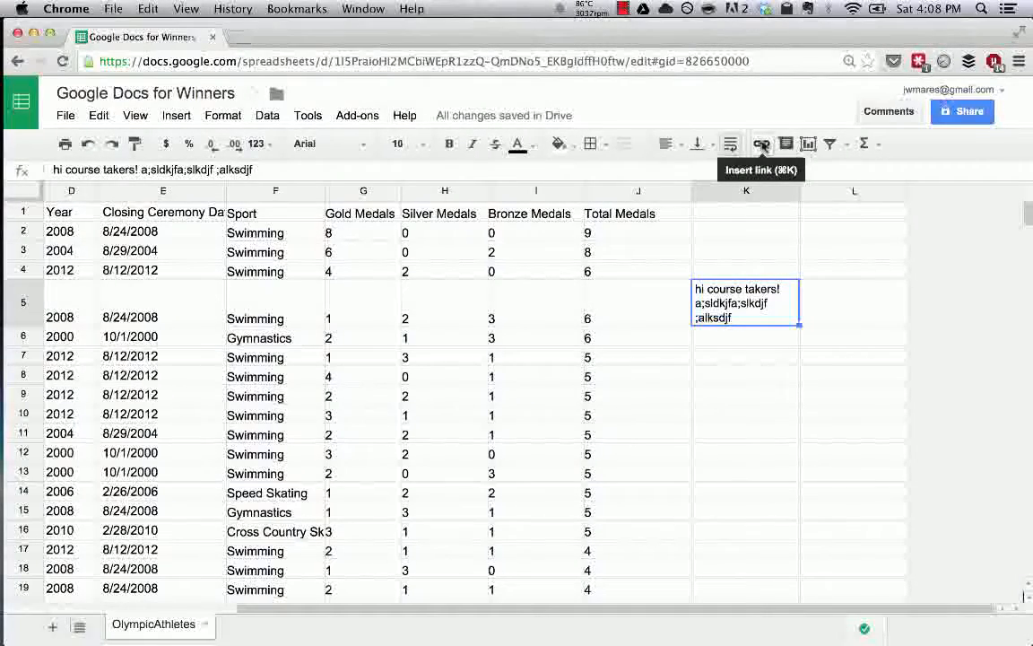
left_click(762, 146)
type("http://udemy.com")
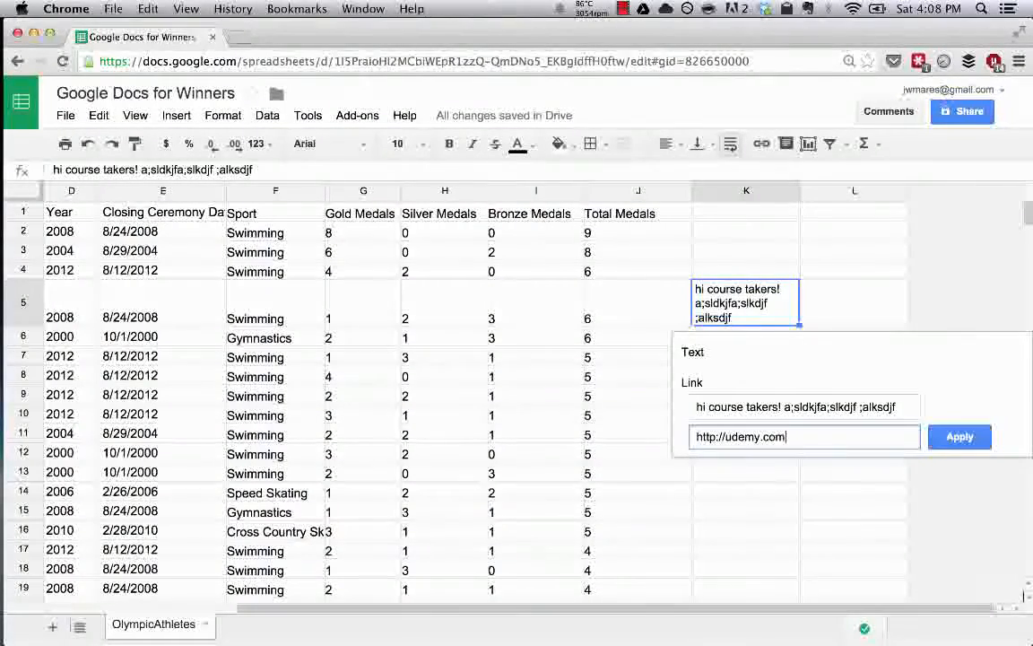
key("Return")
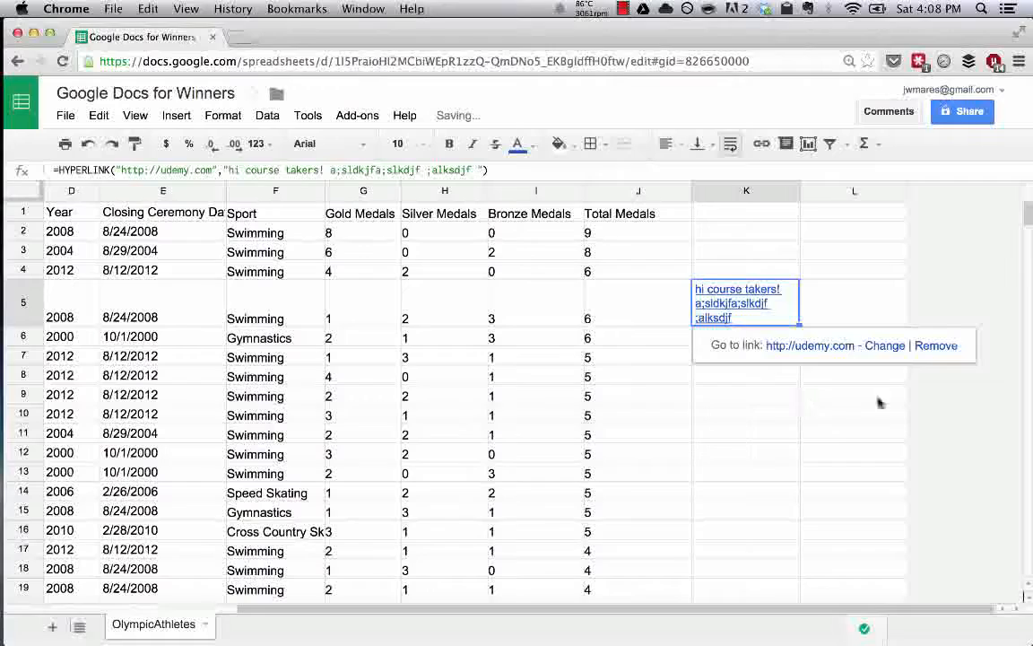
Open the udemy.com link of cell K5 to test it, and close the page to return to the spreadsheet.
left_click(818, 346)
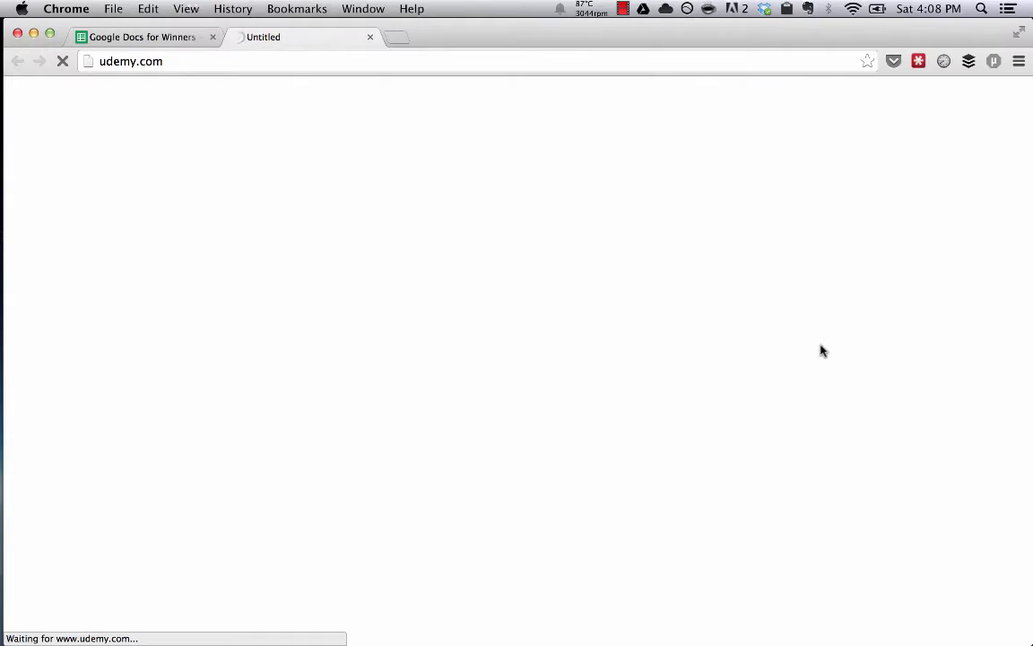
key("ctrl+shift+Tab")
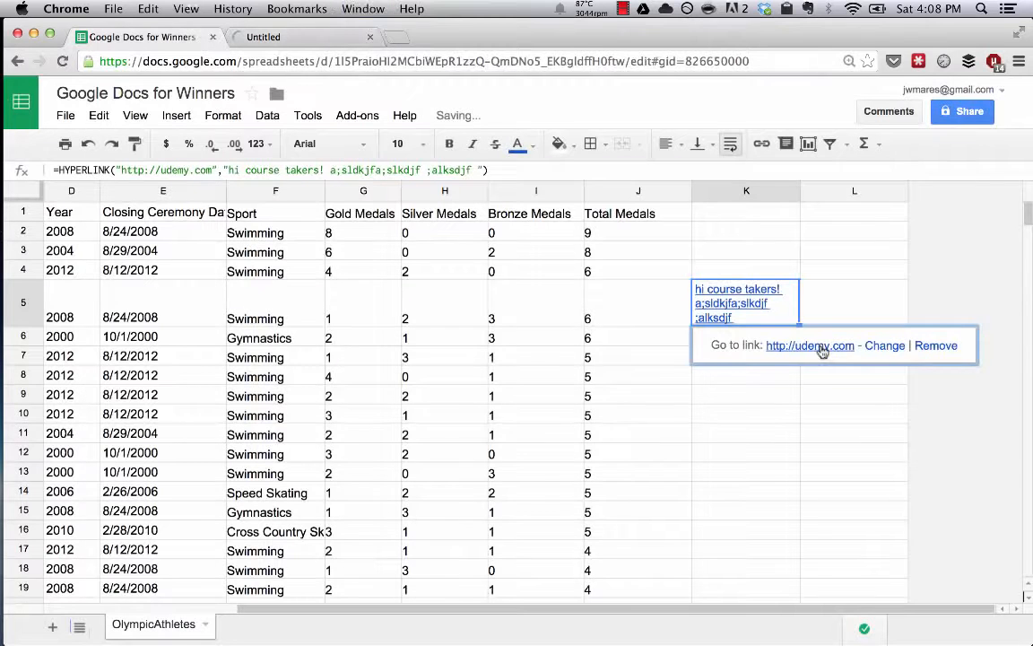
key("ctrl+Tab")
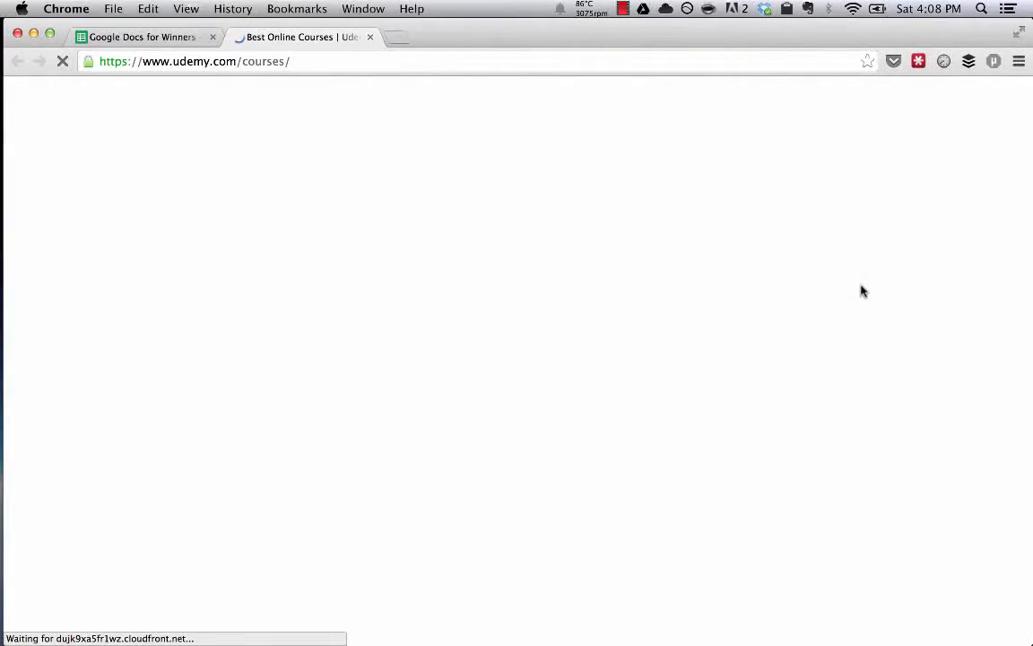
key("super+w")
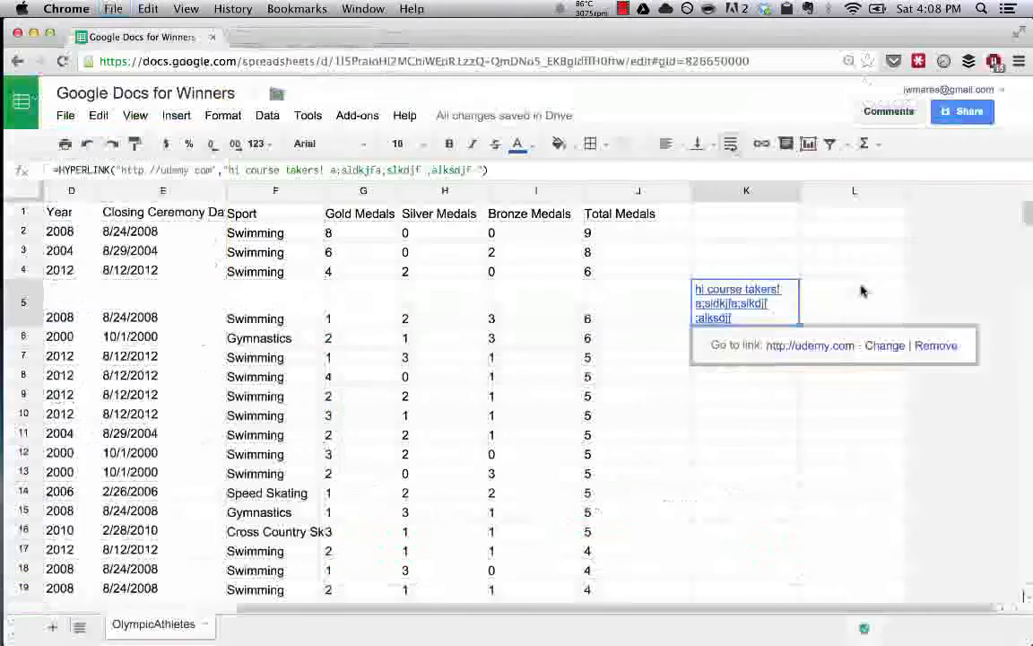
Add the comment "this isn't a sentence!" to cell K5.
left_click(785, 146)
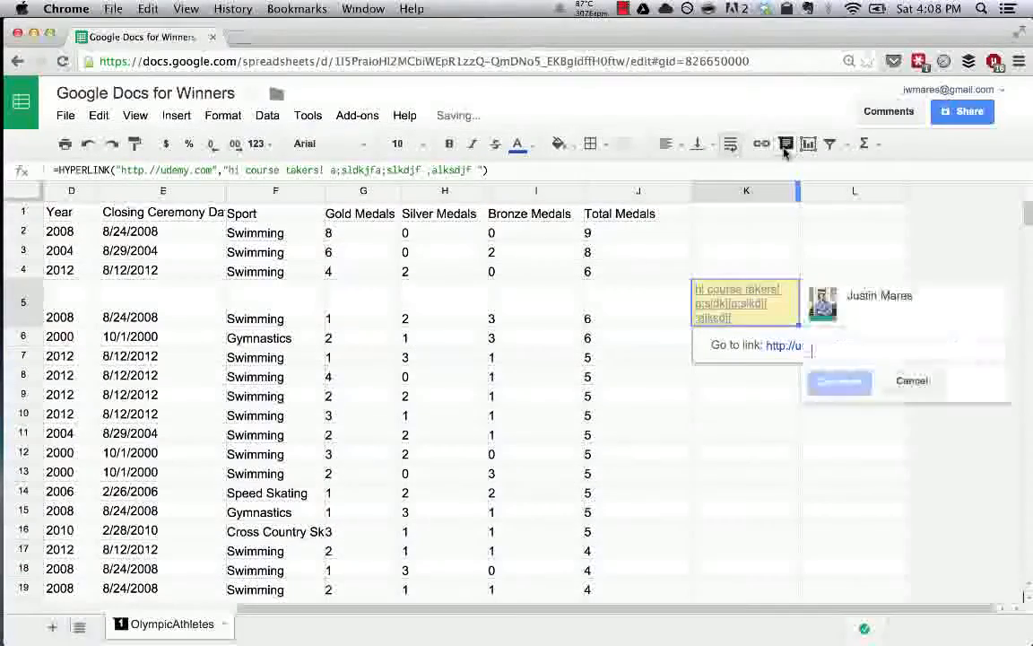
type("this isn't a sentecn")
key("BackSpace")
type("e")
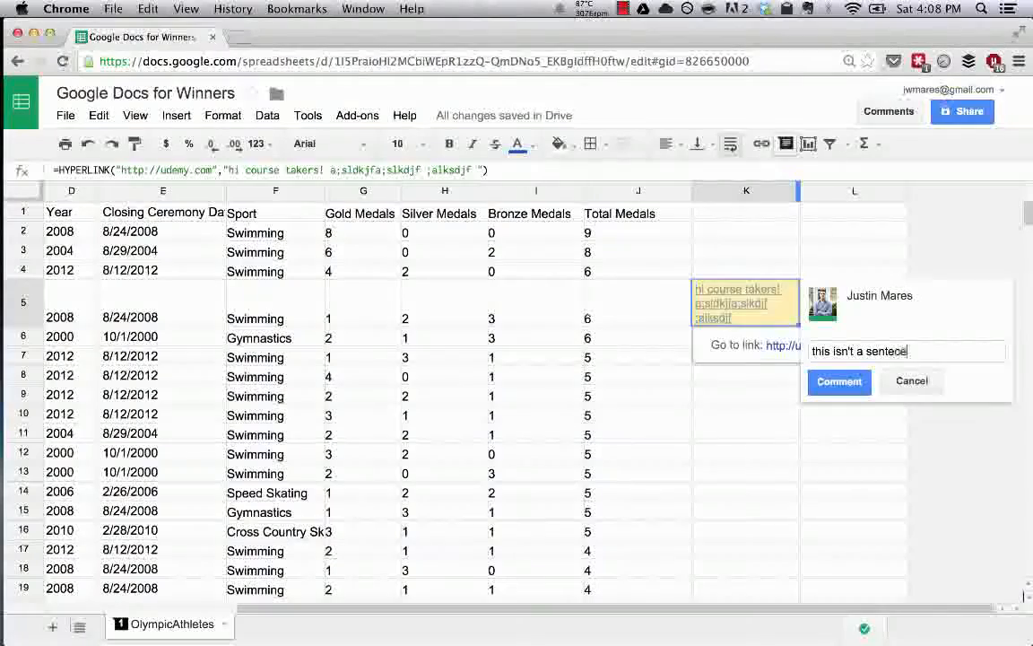
type("nce!")
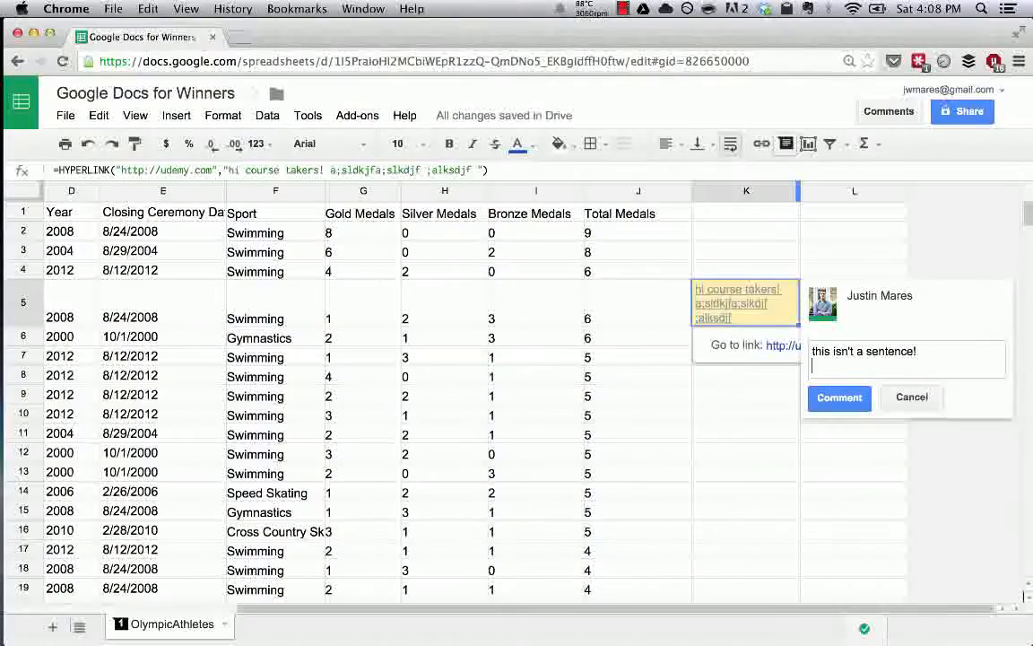
left_click(839, 381)
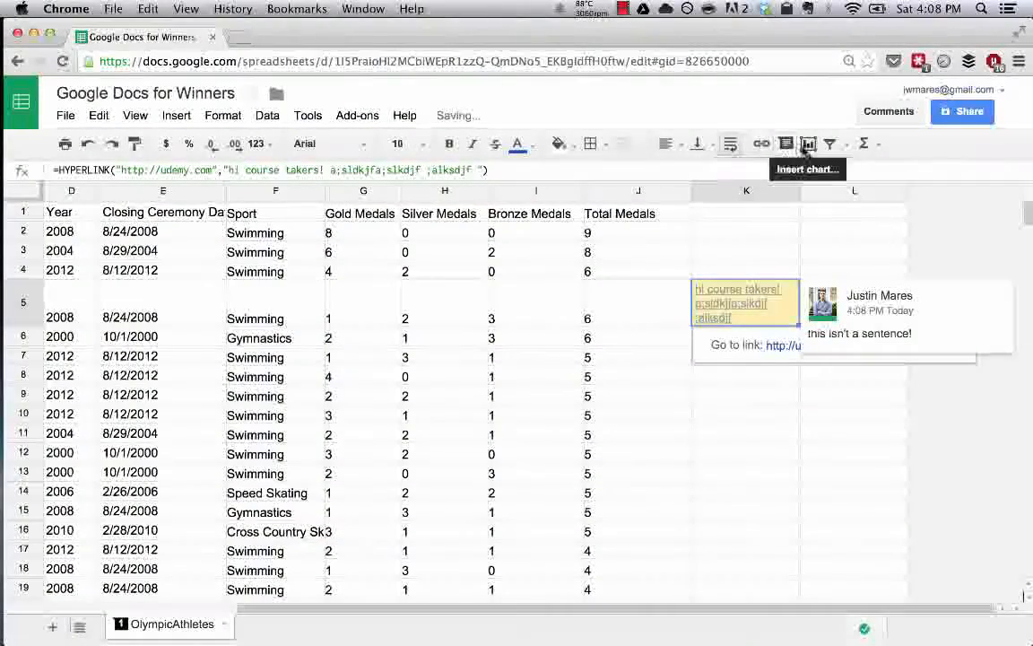
Resolve the "this isn't a sentence!" comment in the spreadsheet's comment list, and close the list.
left_click(876, 145)
left_click(876, 147)
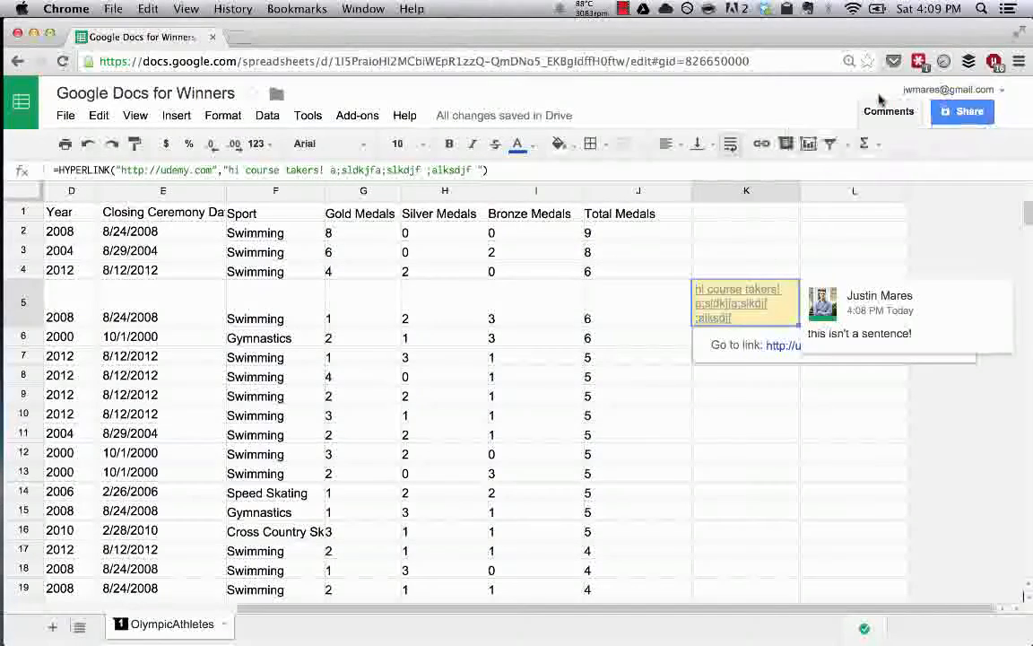
left_click(890, 110)
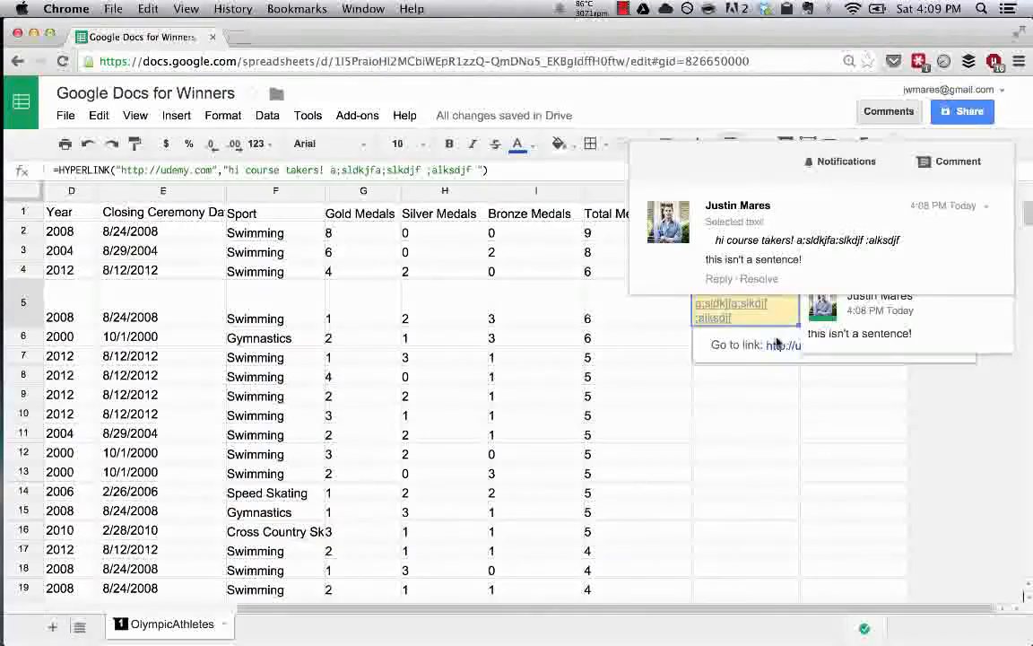
left_click(760, 281)
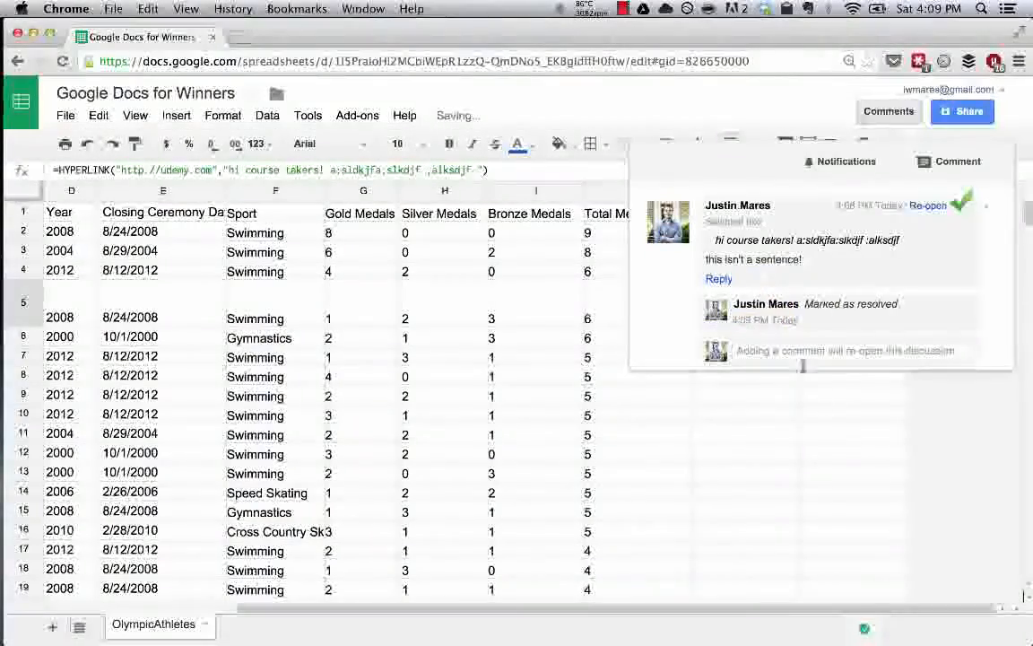
left_click(897, 113)
left_click(794, 375)
Delete the contents of cell K5 and reduce row 5 to the height of the other rows.
left_click(788, 321)
key("Delete")
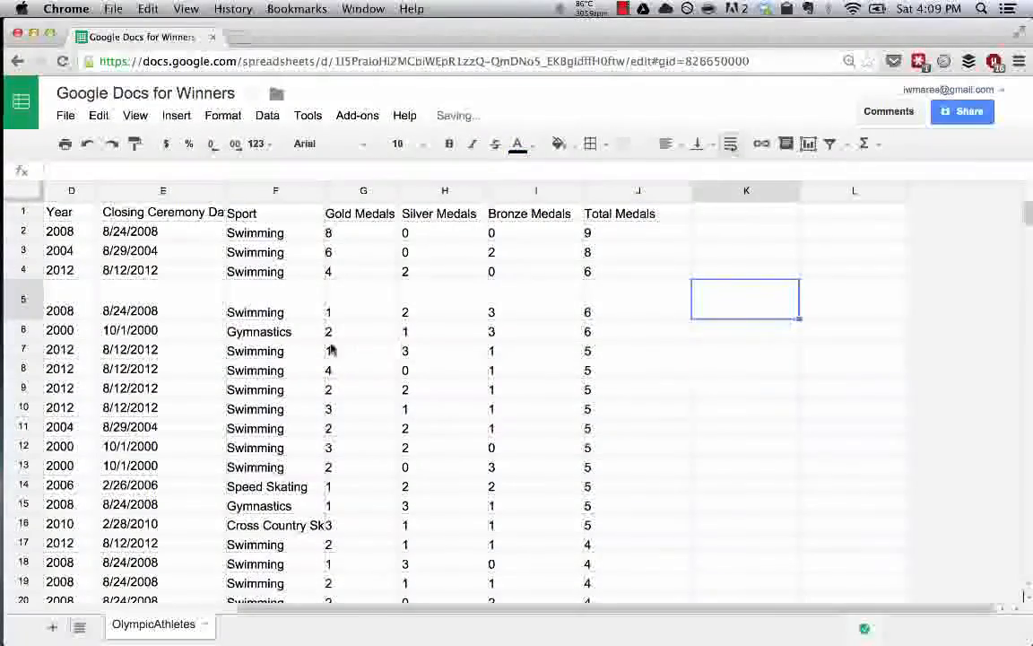
left_click_drag(20, 314, 19, 298)
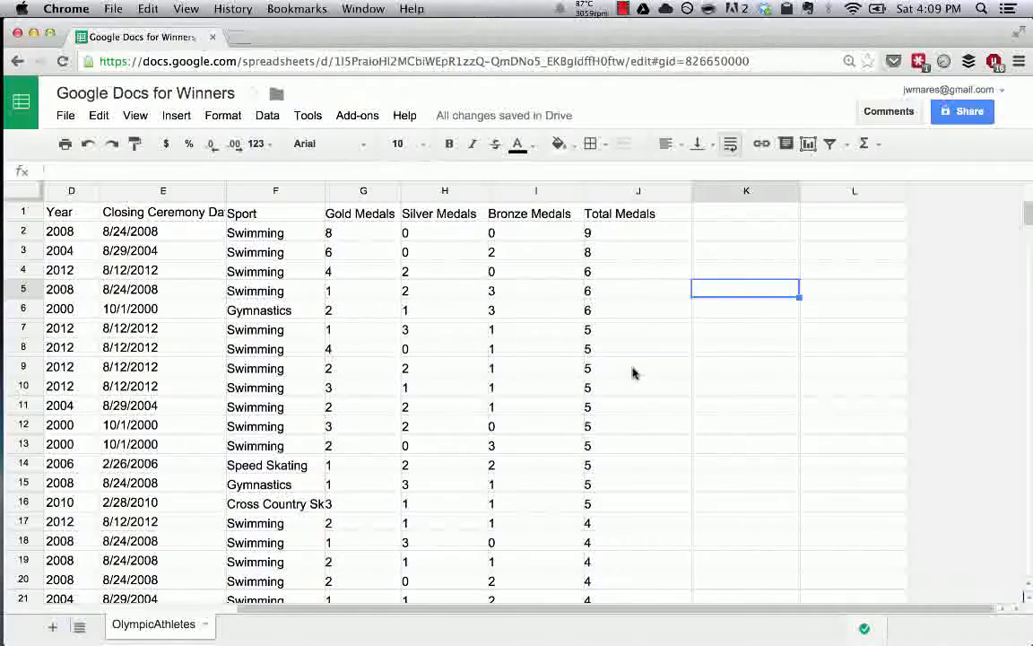
scroll(632, 372, "left", 5)
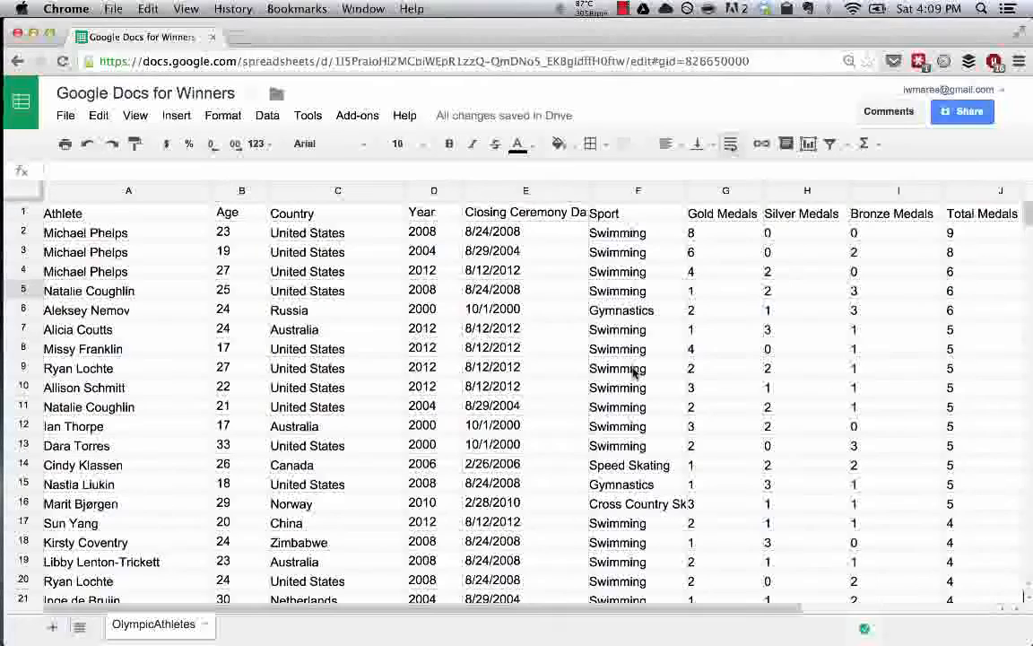